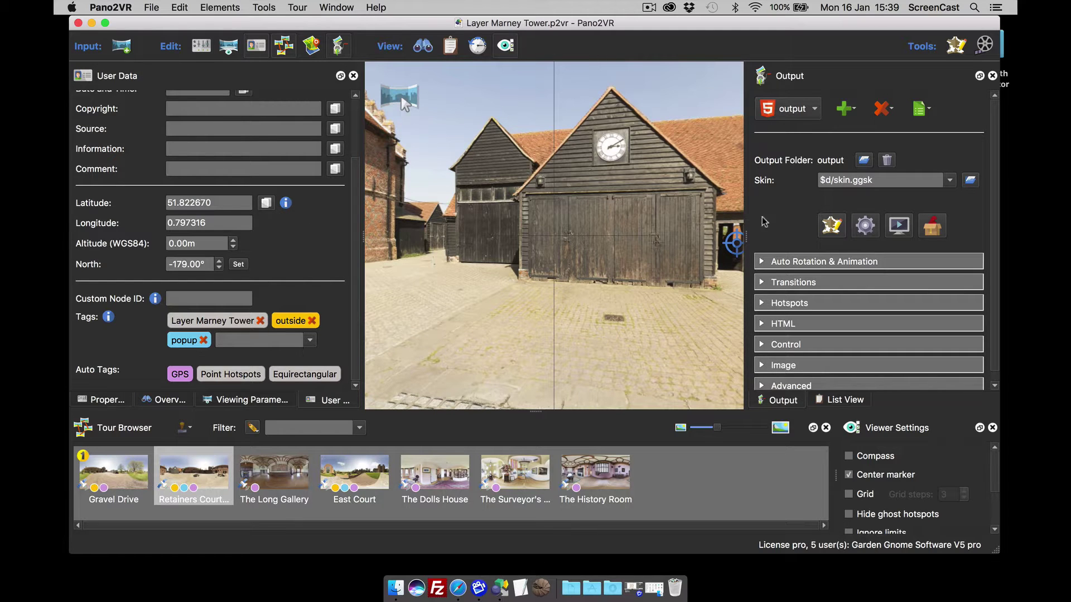
Open the Skin Editor on the Layer Marney Tower tour's skin
{"action": "left_click", "coordinate": [844, 225]}
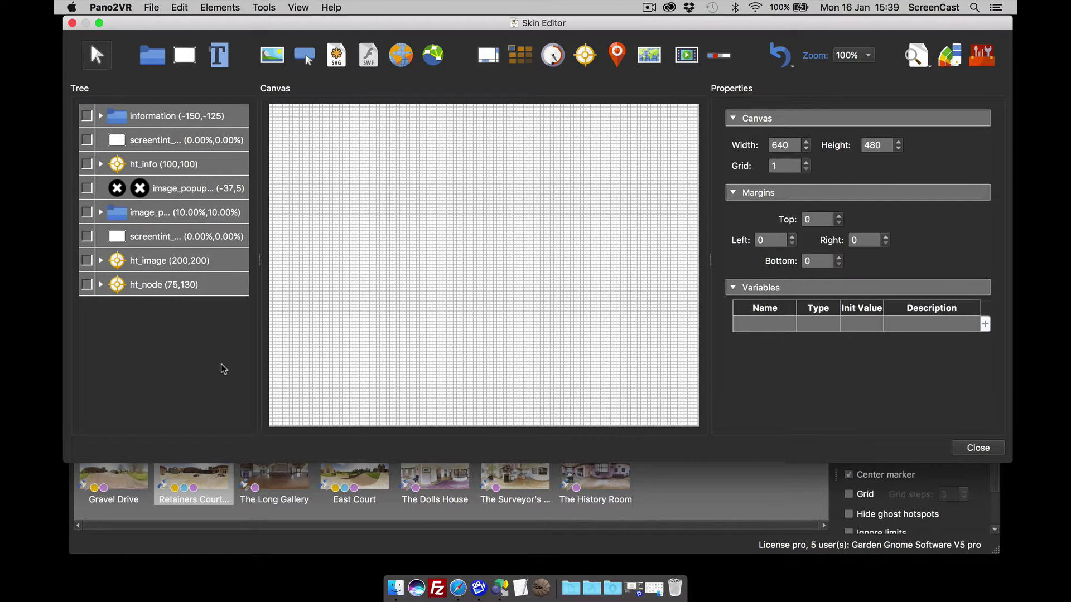
Add a Text element at the skin's top left and set its width to 200
{"action": "left_click", "coordinate": [218, 63]}
{"action": "left_click", "coordinate": [287, 124]}
{"action": "mouse_move", "coordinate": [323, 131]}
{"action": "left_mouse_down"}
{"action": "mouse_move", "coordinate": [306, 119]}
{"action": "mouse_move", "coordinate": [315, 122]}
{"action": "left_mouse_up"}
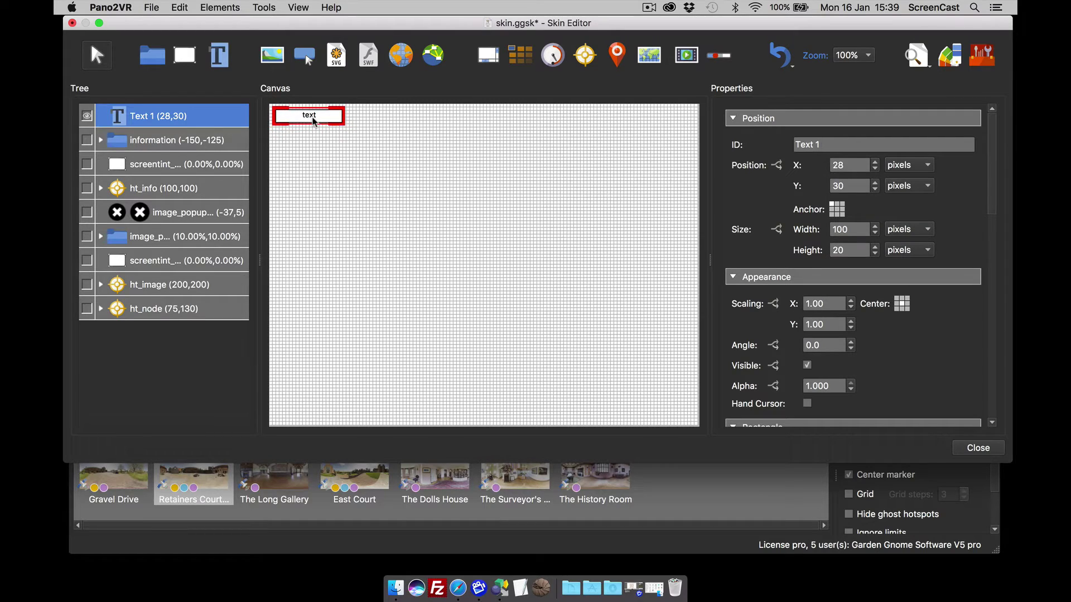
{"action": "double_click", "coordinate": [841, 228]}
{"action": "type", "text": "200"}
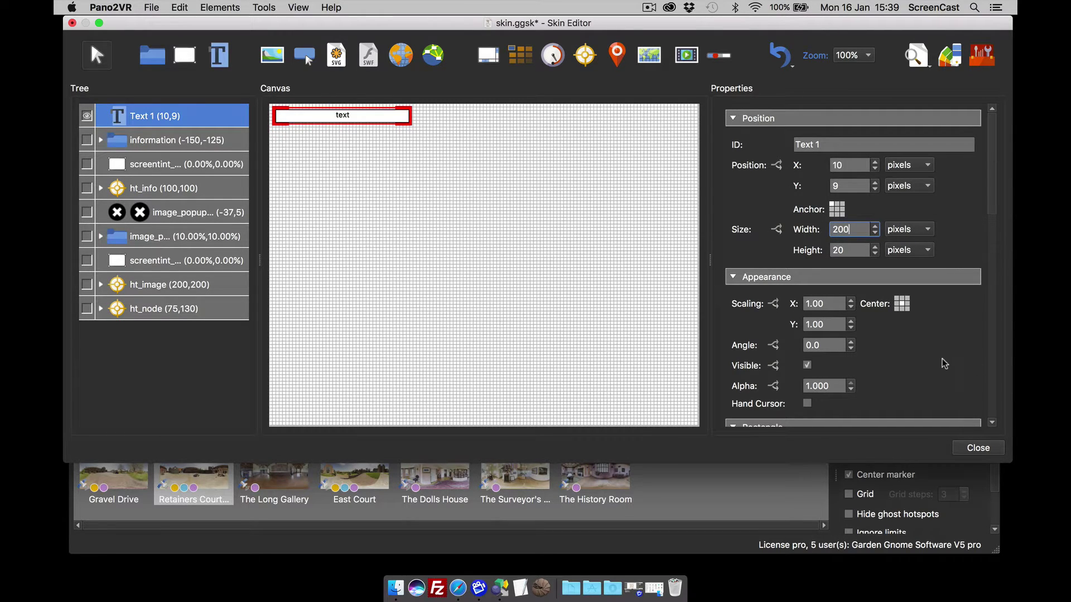
Replace the box's placeholder text with the $ut user data title variable and close the editor
{"action": "left_click_drag", "start_coordinate": [990, 201], "coordinate": [999, 313]}
{"action": "double_click", "coordinate": [798, 277]}
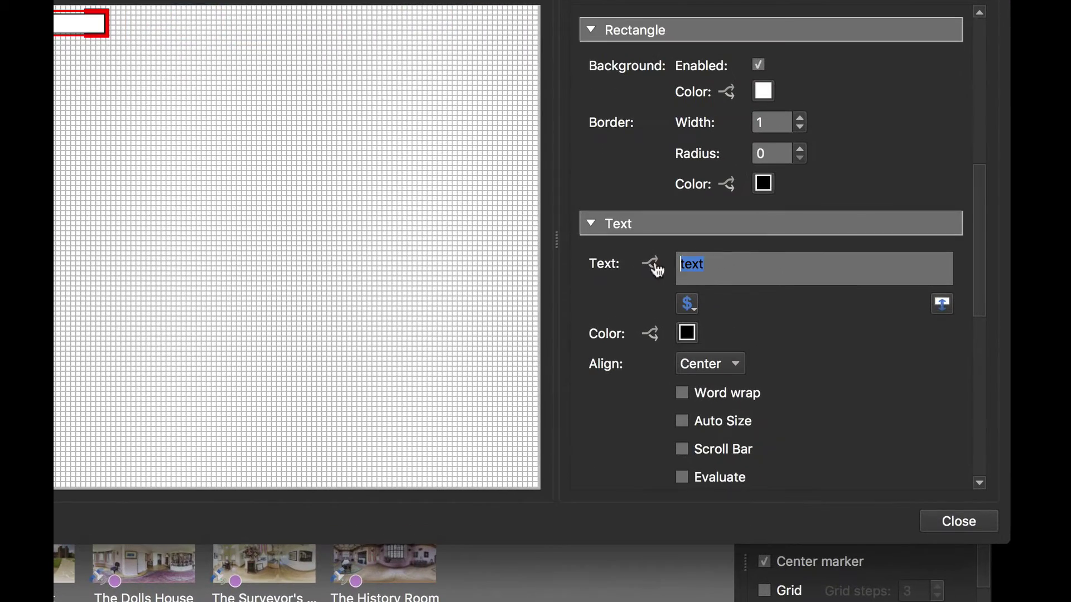
{"action": "left_click", "coordinate": [686, 305]}
{"action": "mouse_move", "coordinate": [746, 404]}
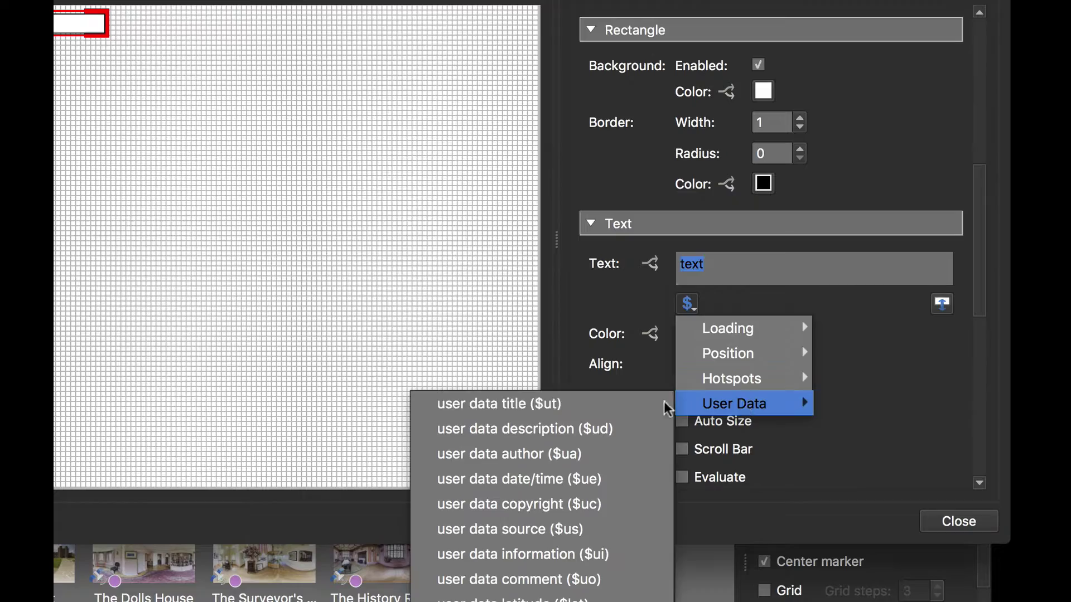
{"action": "left_click", "coordinate": [633, 407]}
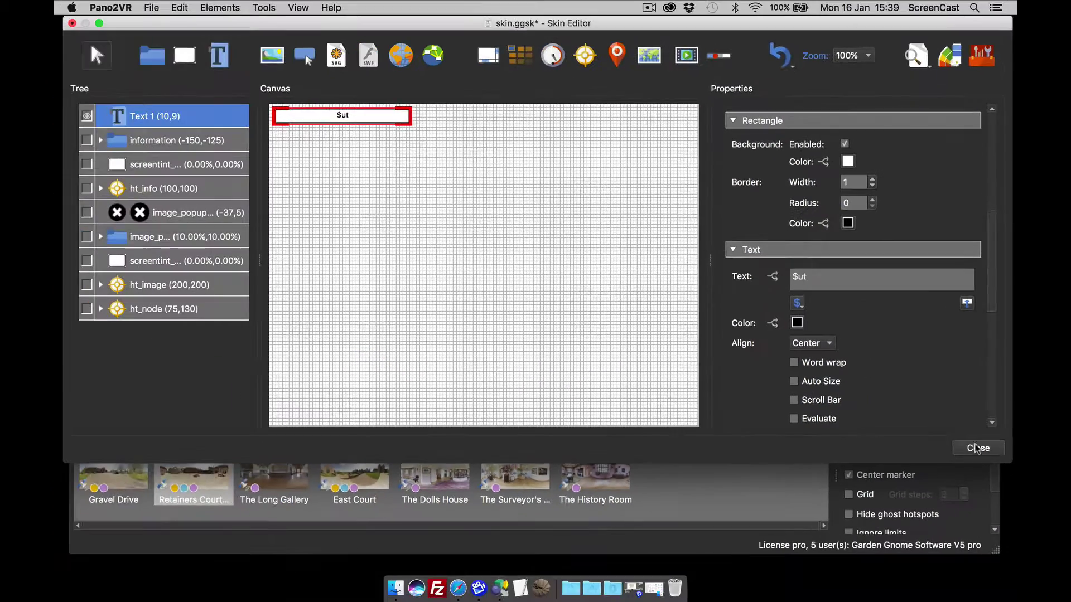
{"action": "left_click", "coordinate": [959, 517]}
Save the skin and regenerate the tour output, overwriting the existing files
{"action": "left_click", "coordinate": [641, 254]}
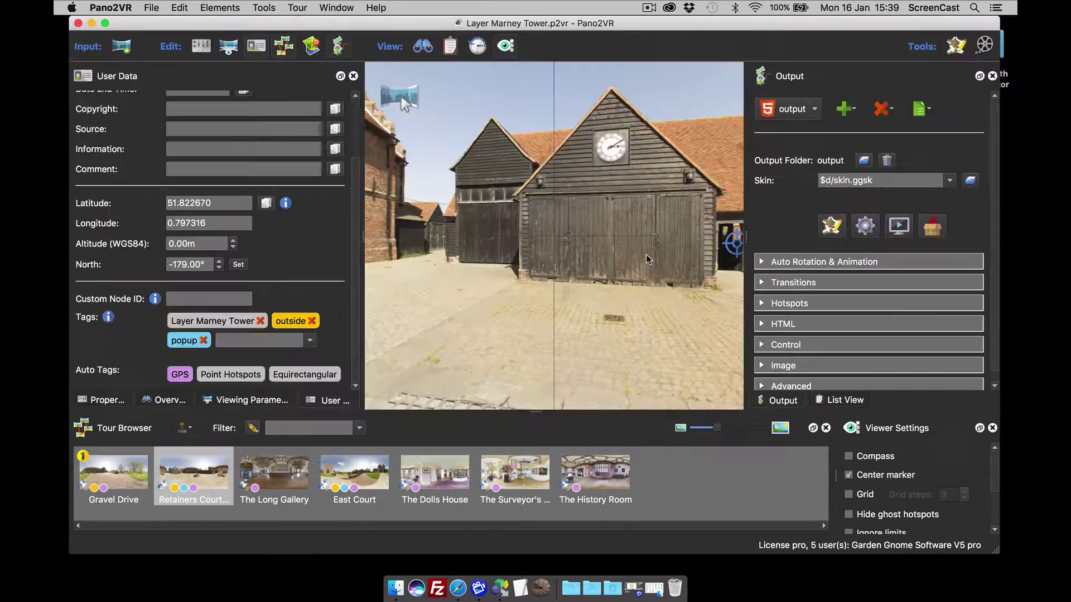
{"action": "left_click", "coordinate": [866, 224]}
{"action": "key", "text": "Return"}
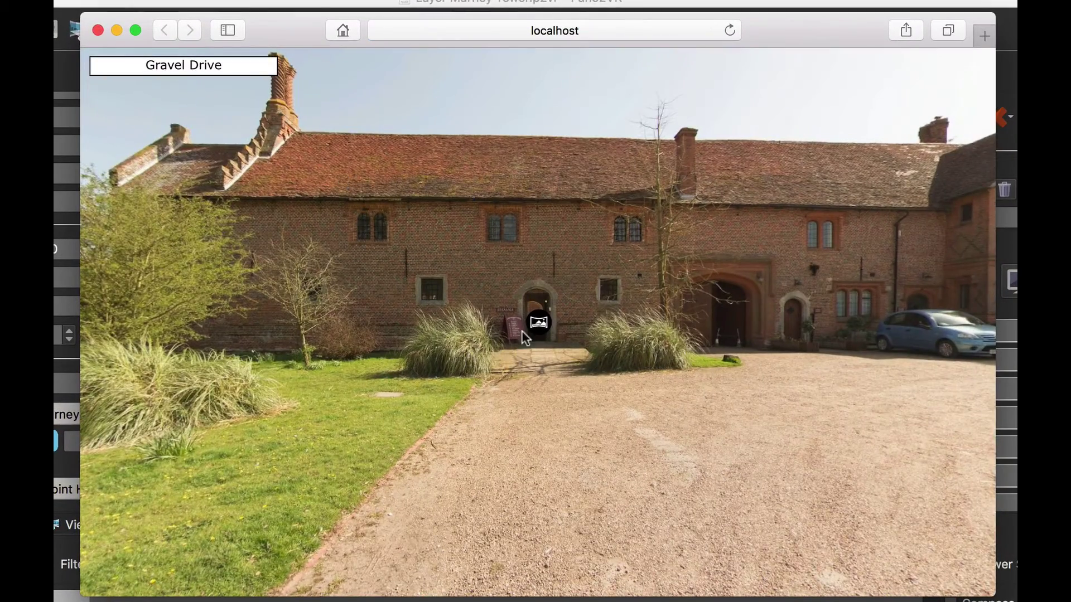
In the Safari preview, visit Retainers Courtyard, return to Gravel Drive, then close the preview
{"action": "left_click", "coordinate": [535, 327]}
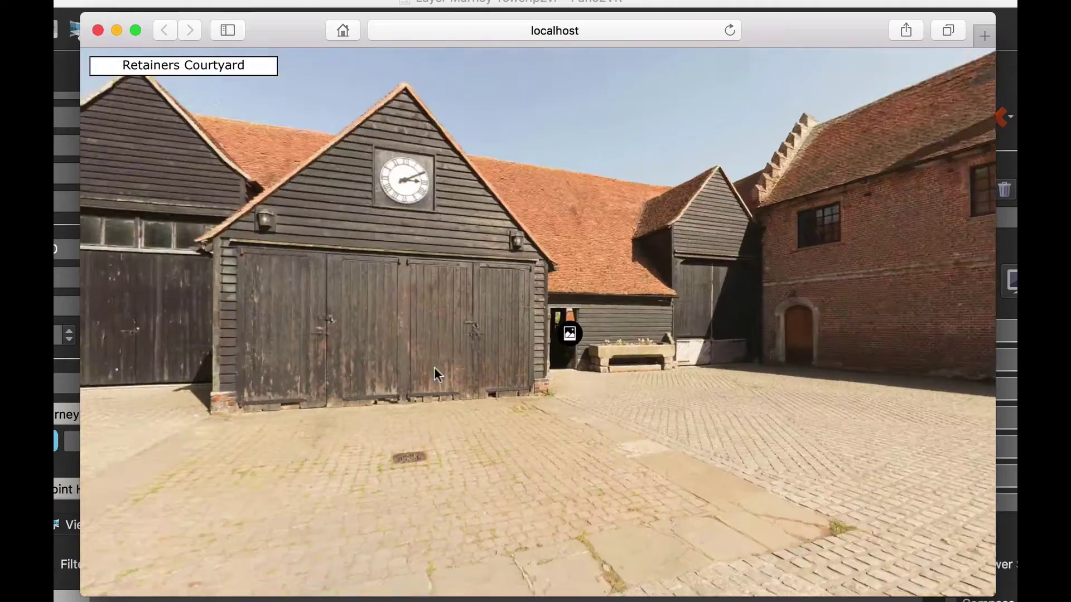
{"action": "left_click_drag", "start_coordinate": [438, 374], "coordinate": [437, 335]}
{"action": "left_click", "coordinate": [438, 334]}
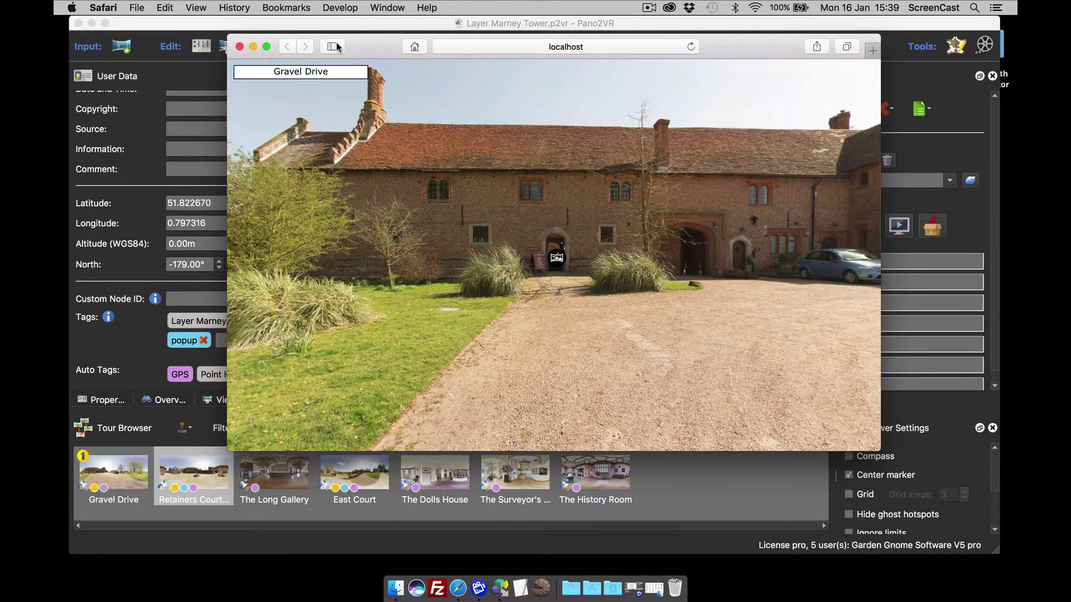
{"action": "left_click", "coordinate": [333, 47]}
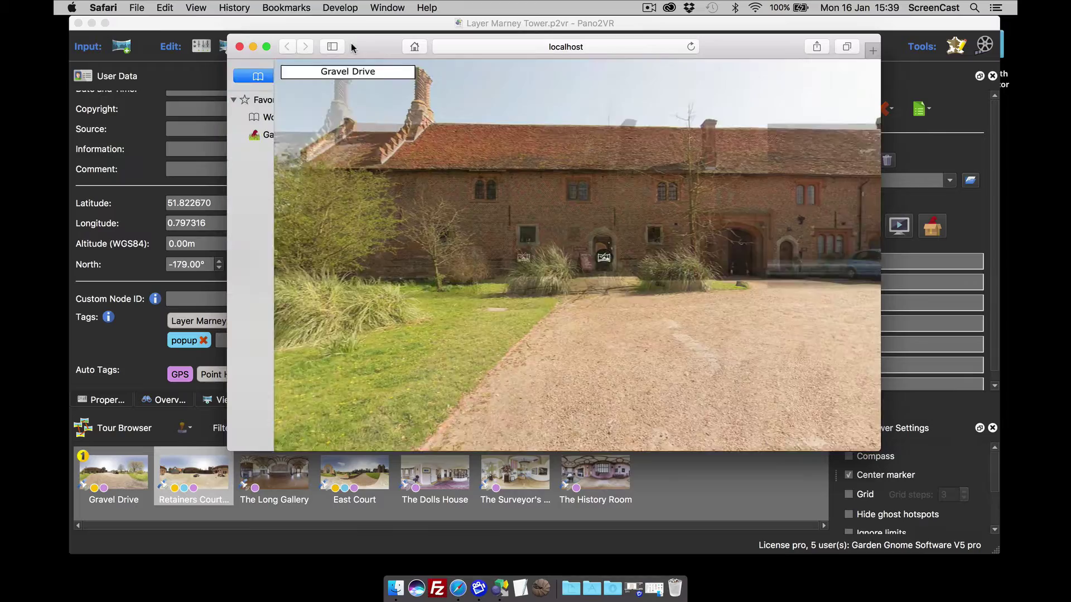
{"action": "left_click", "coordinate": [339, 47]}
{"action": "left_click_drag", "start_coordinate": [353, 50], "coordinate": [449, 49]}
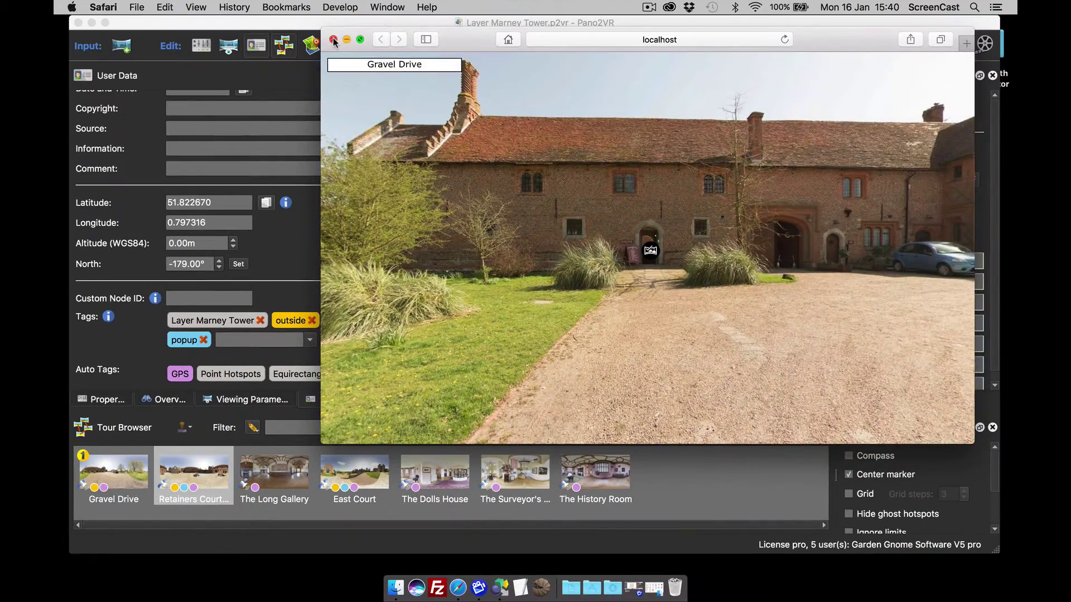
{"action": "left_click", "coordinate": [333, 38]}
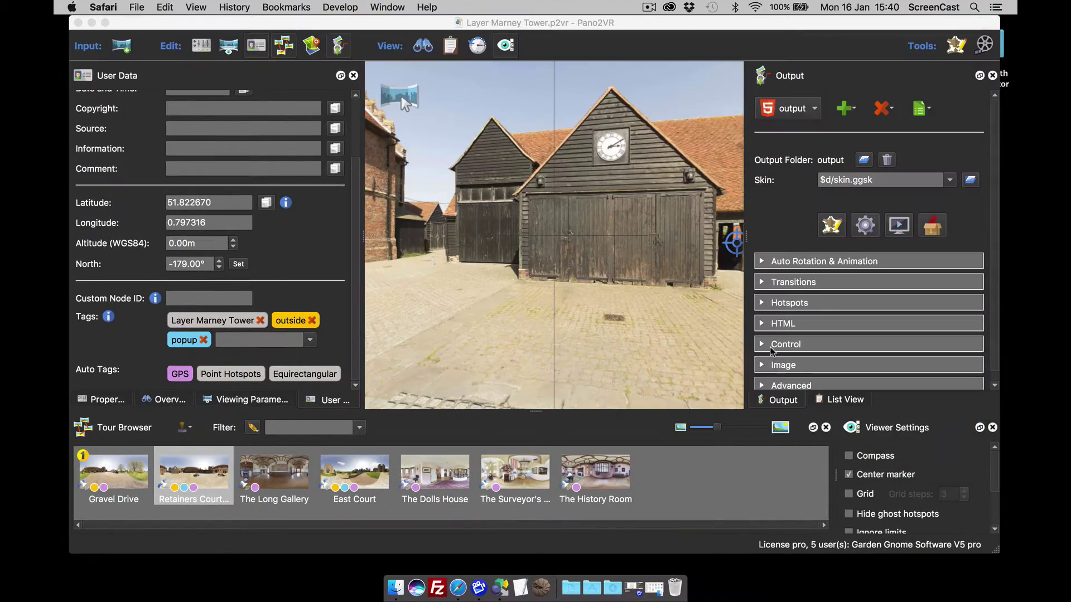
Give Text 1 a Background Color logic block: black when node tags contain popup
{"action": "left_click", "coordinate": [835, 229]}
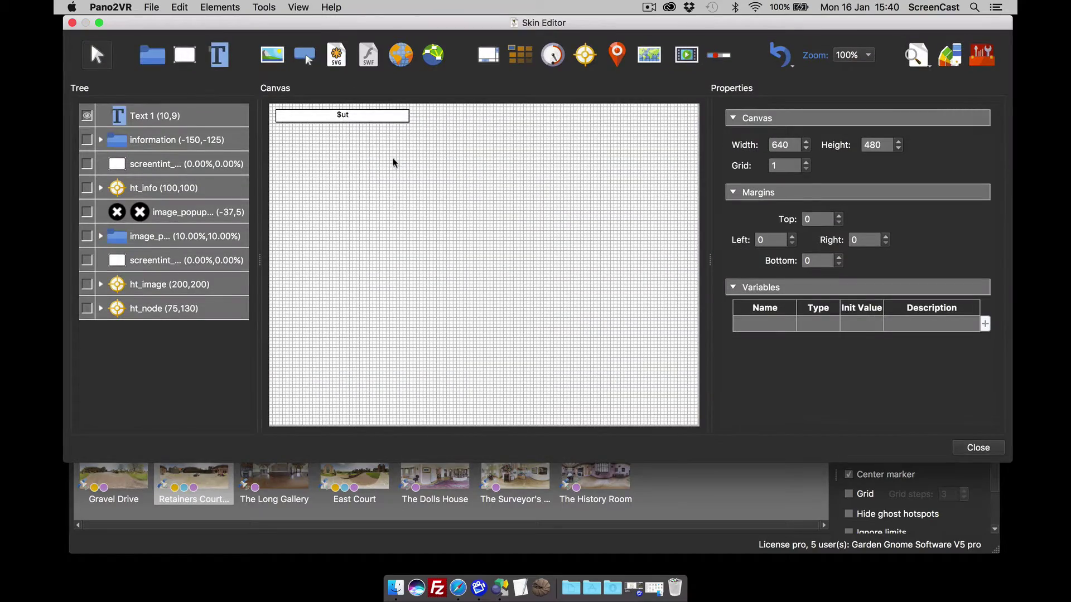
{"action": "left_click", "coordinate": [388, 119]}
{"action": "scroll", "coordinate": [910, 355], "scroll_direction": "down", "scroll_amount": 5}
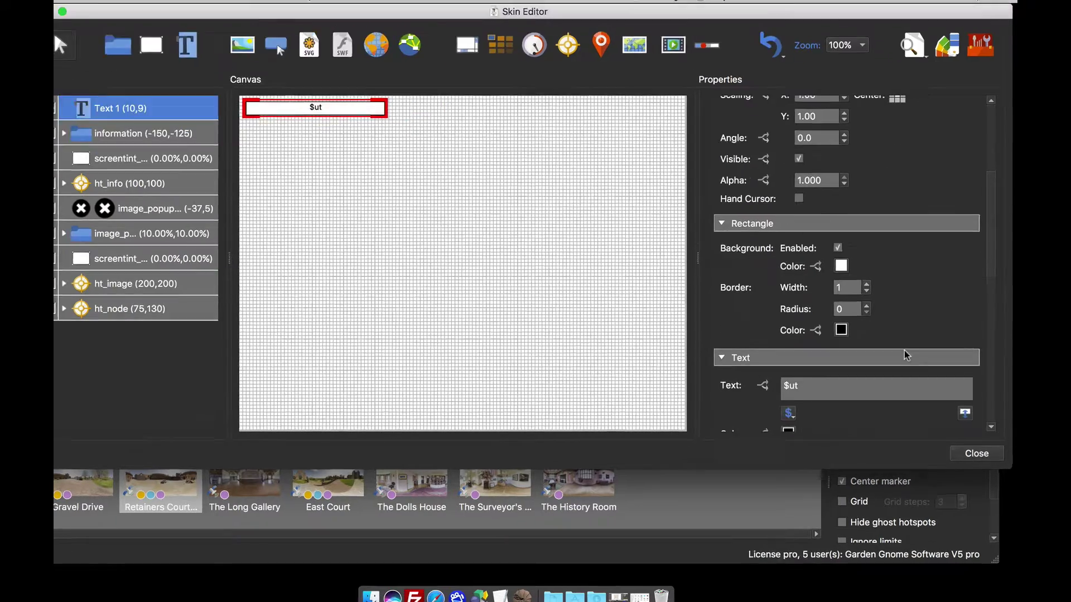
{"action": "scroll", "coordinate": [876, 266], "scroll_direction": "down", "scroll_amount": 2}
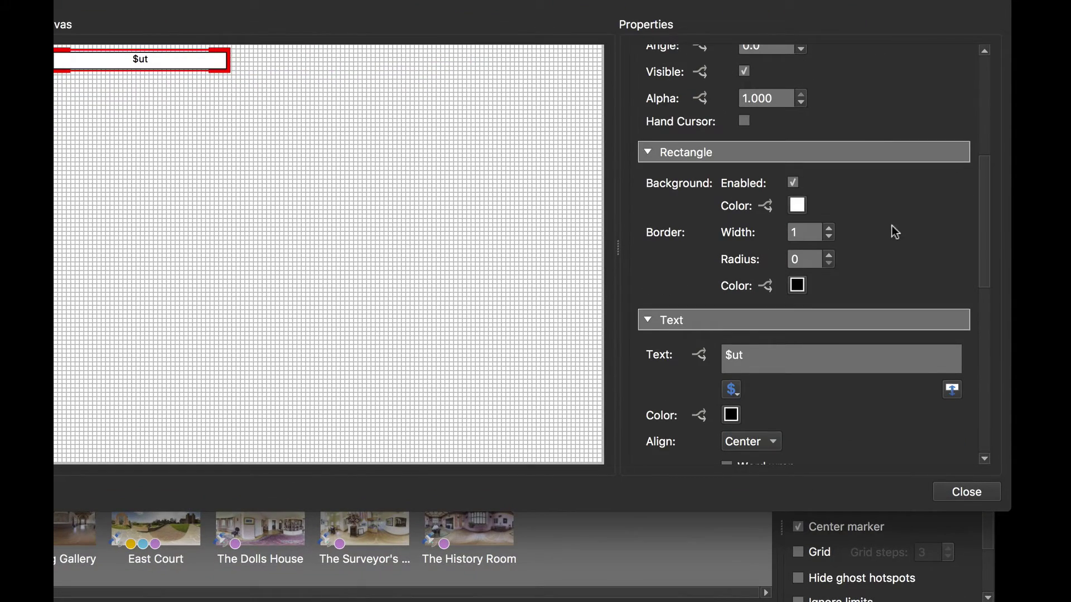
{"action": "left_click", "coordinate": [768, 206]}
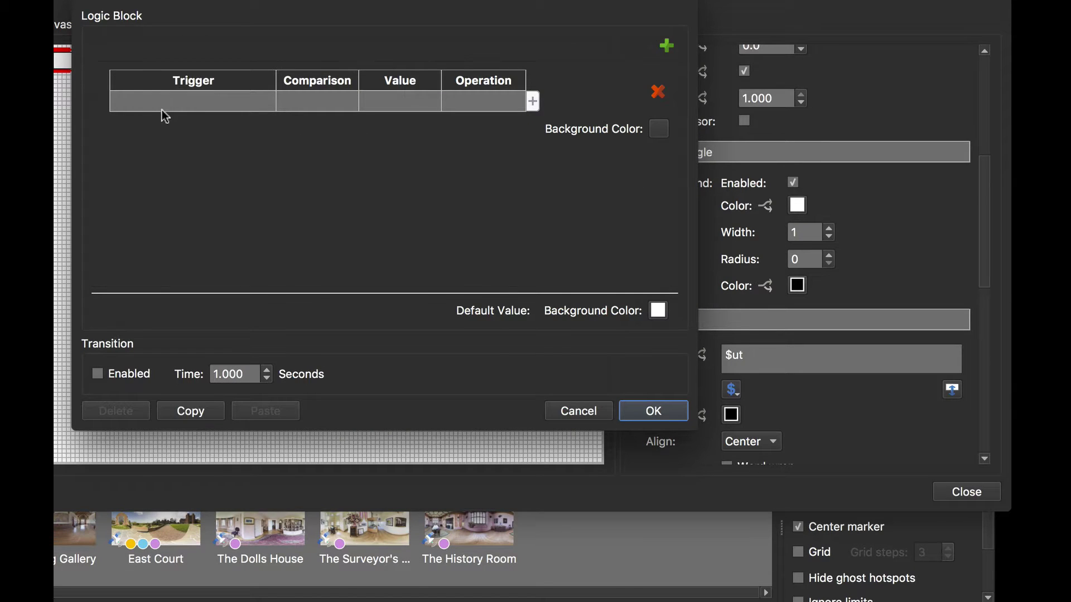
{"action": "left_click", "coordinate": [184, 106]}
{"action": "left_click", "coordinate": [184, 106]}
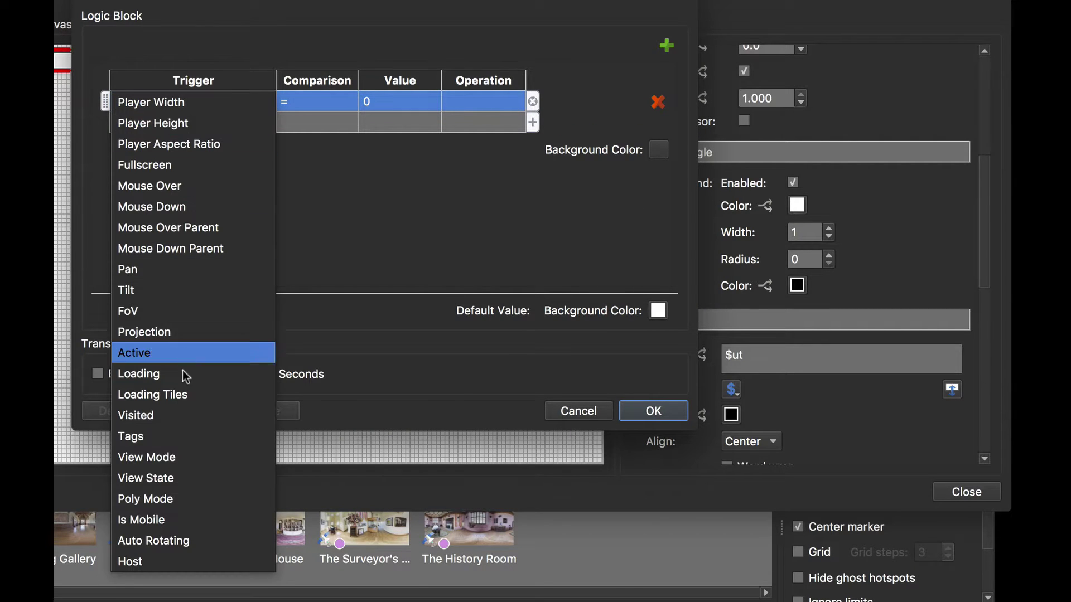
{"action": "left_click", "coordinate": [189, 436]}
{"action": "left_click", "coordinate": [394, 102]}
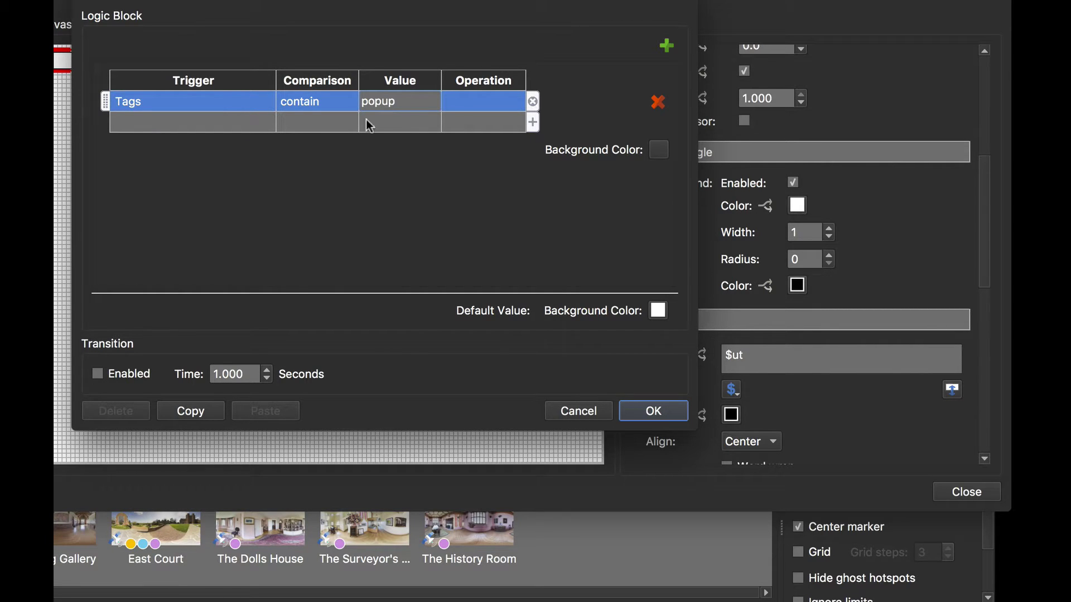
{"action": "left_click", "coordinate": [658, 150]}
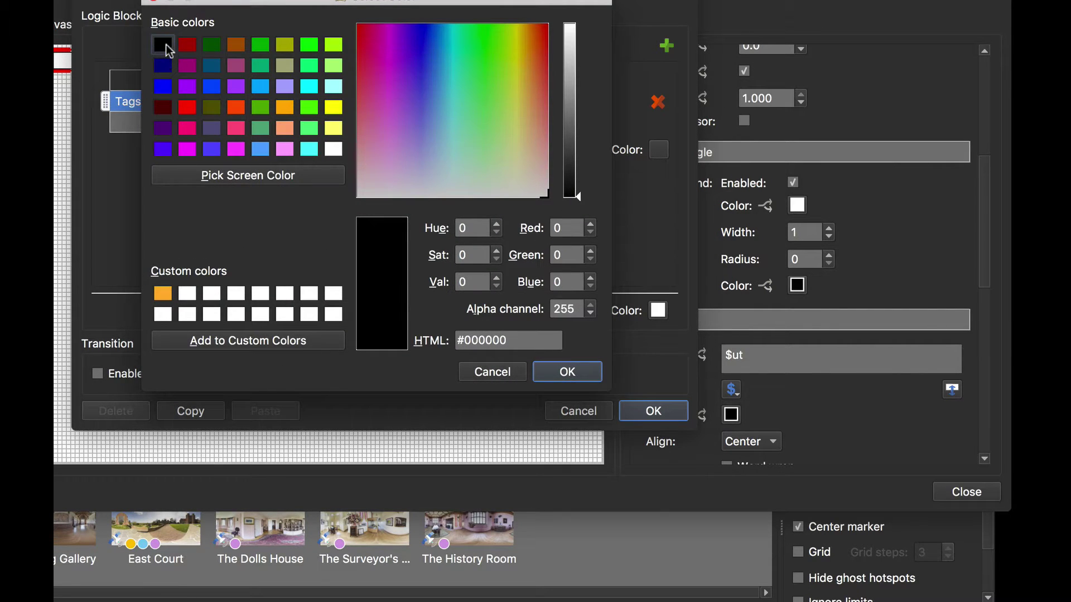
{"action": "left_click", "coordinate": [579, 372]}
{"action": "left_click", "coordinate": [652, 411]}
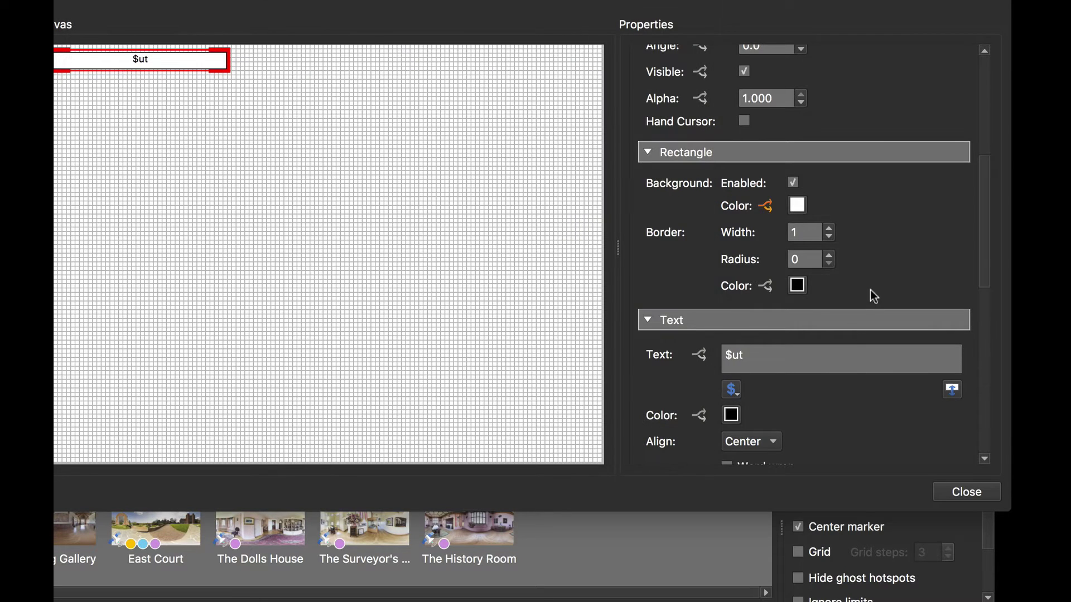
Add a Text Color logic block making the text white when tags contain popup
{"action": "scroll", "coordinate": [866, 314], "scroll_direction": "down", "scroll_amount": 5}
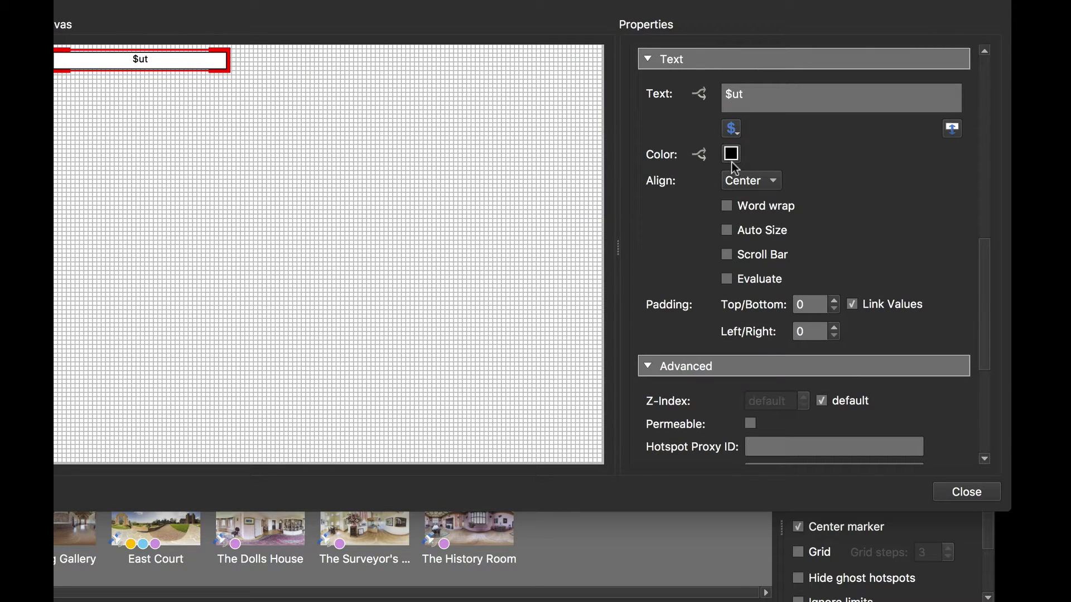
{"action": "left_click", "coordinate": [700, 155]}
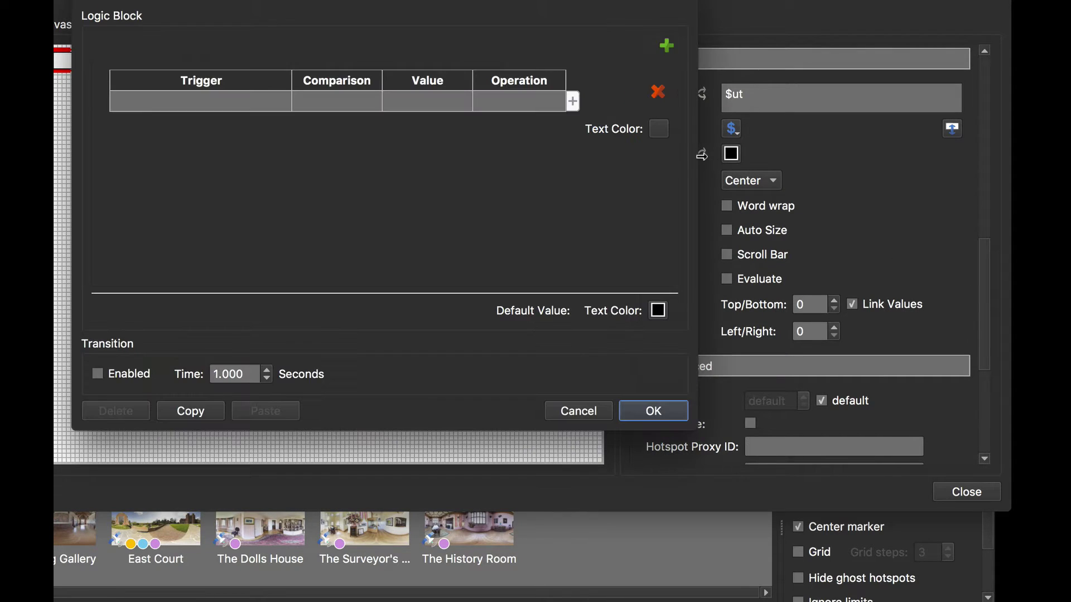
{"action": "left_click", "coordinate": [213, 102]}
{"action": "left_click", "coordinate": [213, 102]}
{"action": "left_click", "coordinate": [194, 430]}
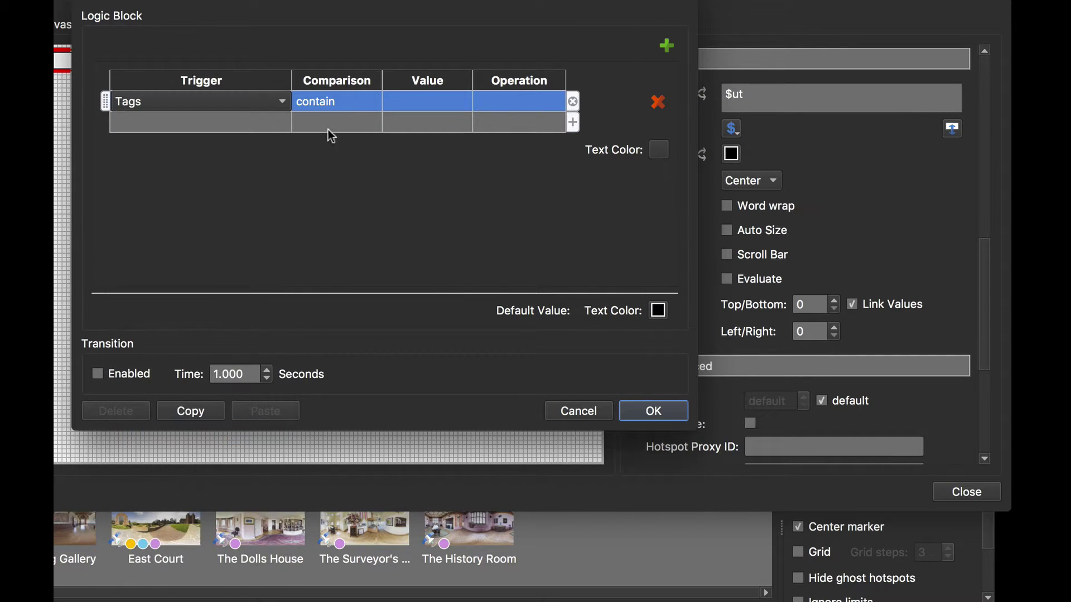
{"action": "left_click", "coordinate": [425, 101]}
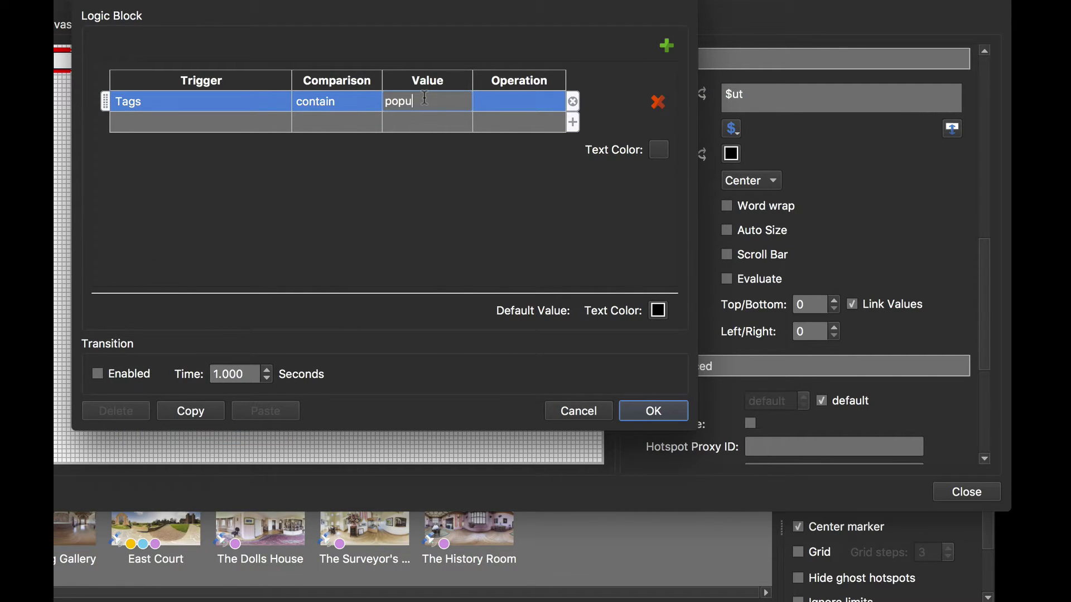
{"action": "type", "text": "popup"}
{"action": "left_click", "coordinate": [655, 150]}
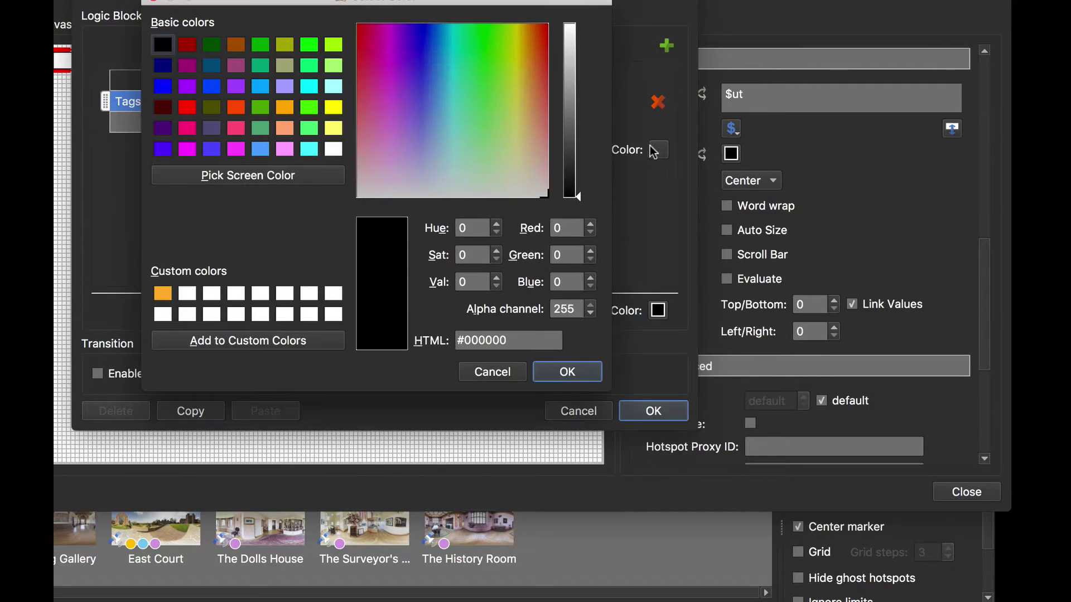
{"action": "left_click", "coordinate": [334, 149]}
{"action": "left_click", "coordinate": [567, 372]}
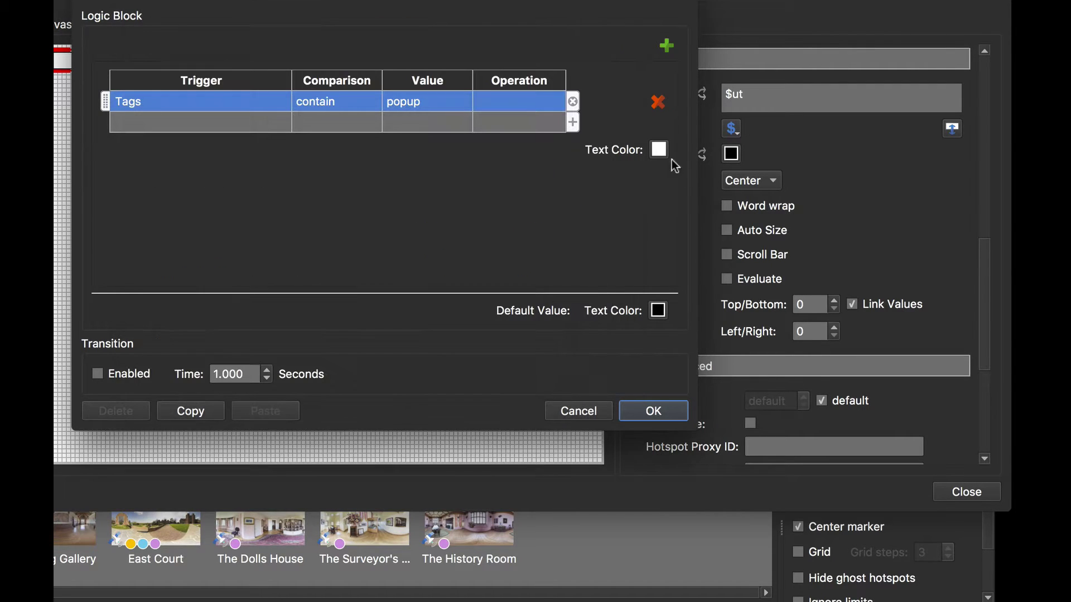
{"action": "left_click", "coordinate": [655, 411]}
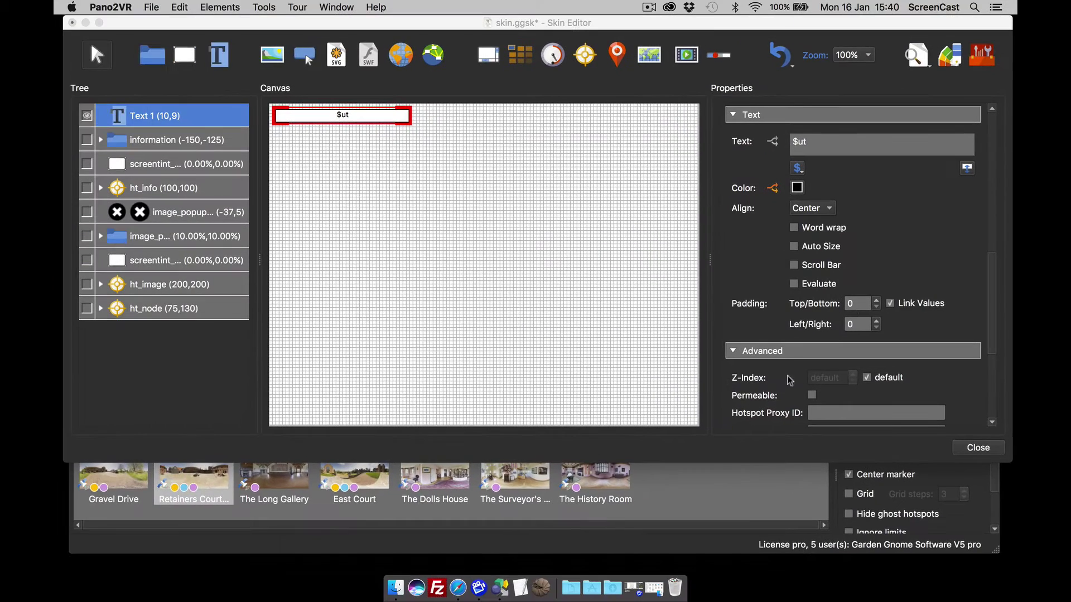
Save the skin changes and regenerate the tour output, confirming the overwrite
{"action": "left_click", "coordinate": [976, 450]}
{"action": "key", "text": "Return"}
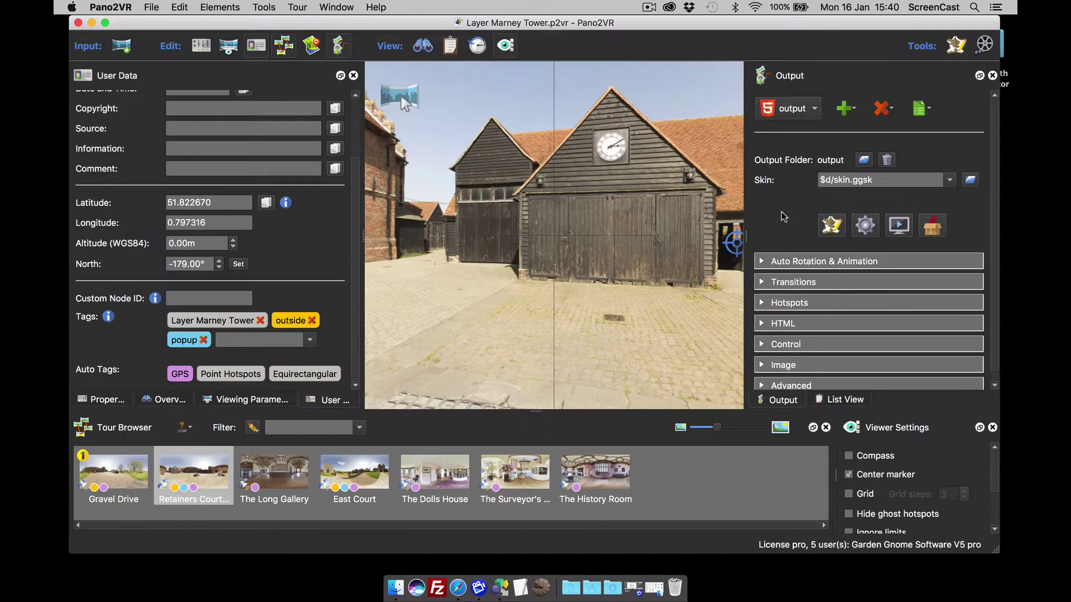
{"action": "left_click", "coordinate": [857, 230]}
{"action": "key", "text": "Return"}
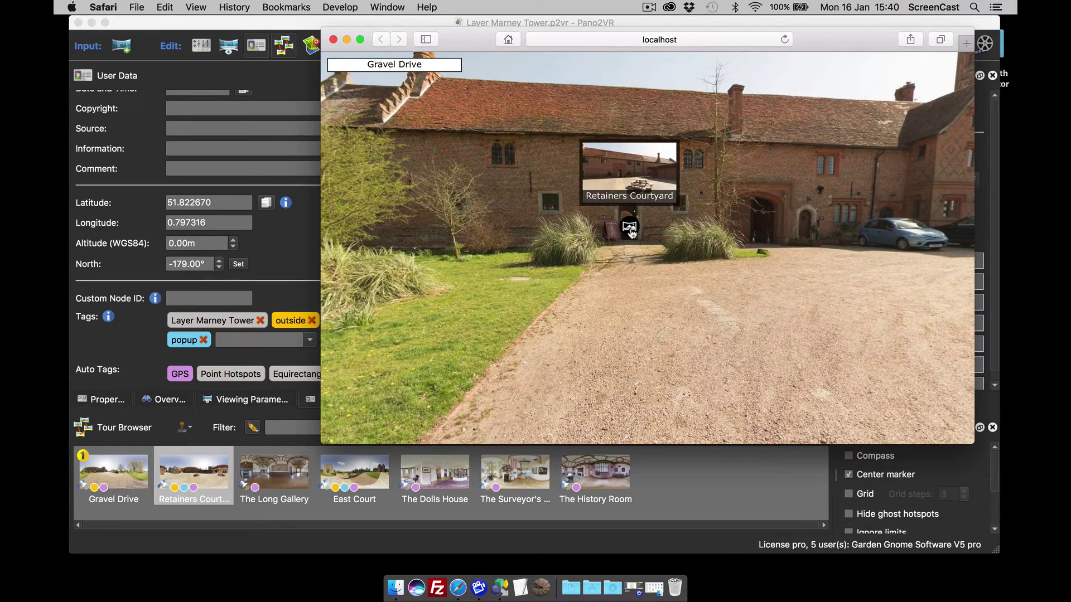
Visit Retainers Courtyard in the preview, close Safari, and reopen the Skin Editor
{"action": "left_click", "coordinate": [631, 230]}
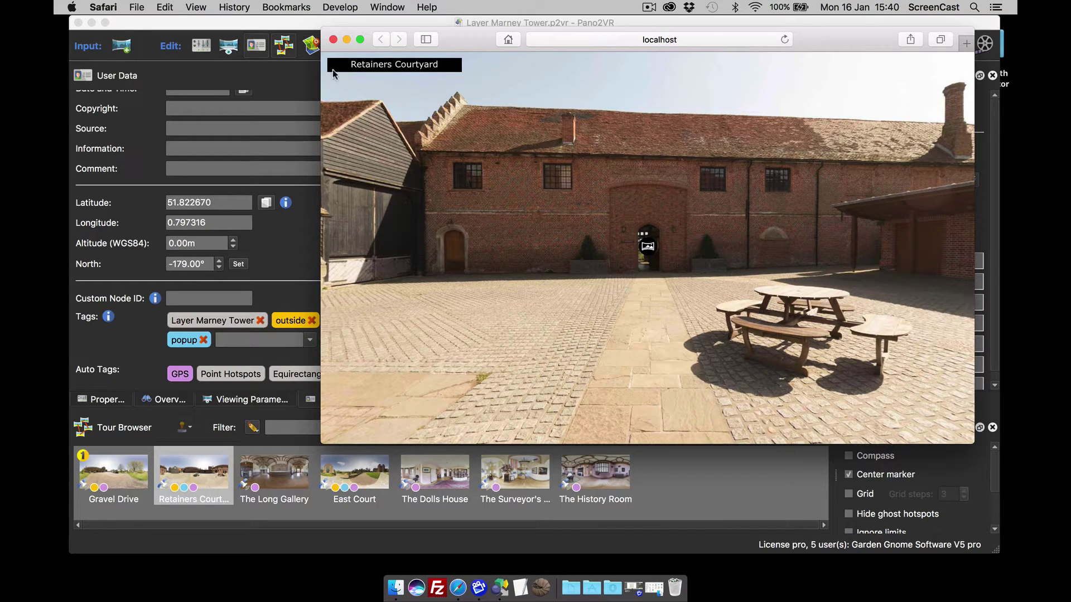
{"action": "left_click", "coordinate": [333, 40]}
{"action": "left_click", "coordinate": [831, 223]}
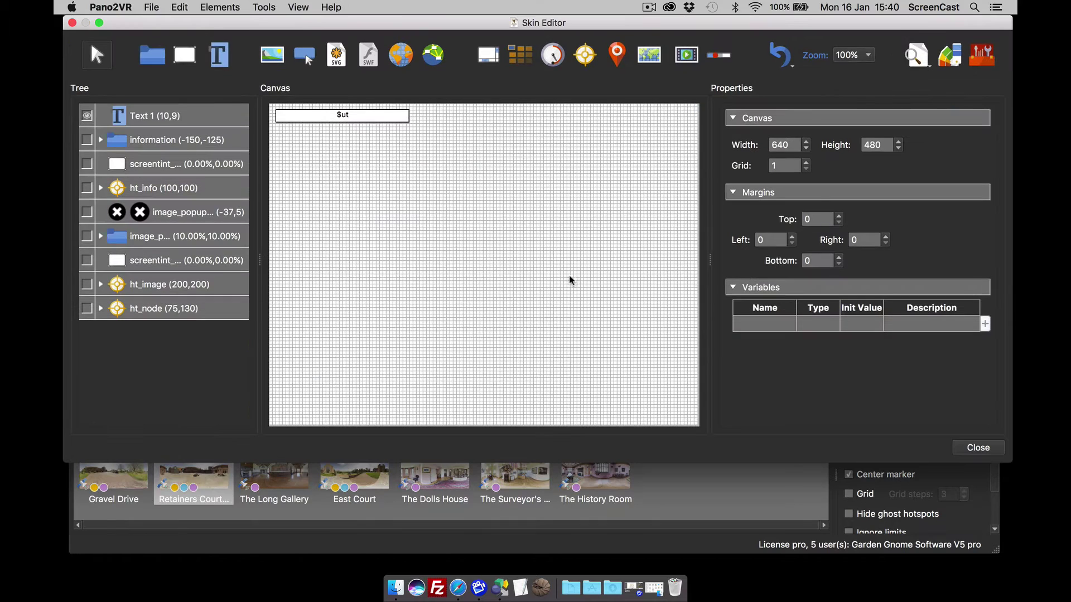
Add a Text logic block to Text 1 showing 'This node has a popup' when tags contain popup
{"action": "left_click", "coordinate": [229, 115]}
{"action": "scroll", "coordinate": [938, 354], "scroll_direction": "down", "scroll_amount": 5}
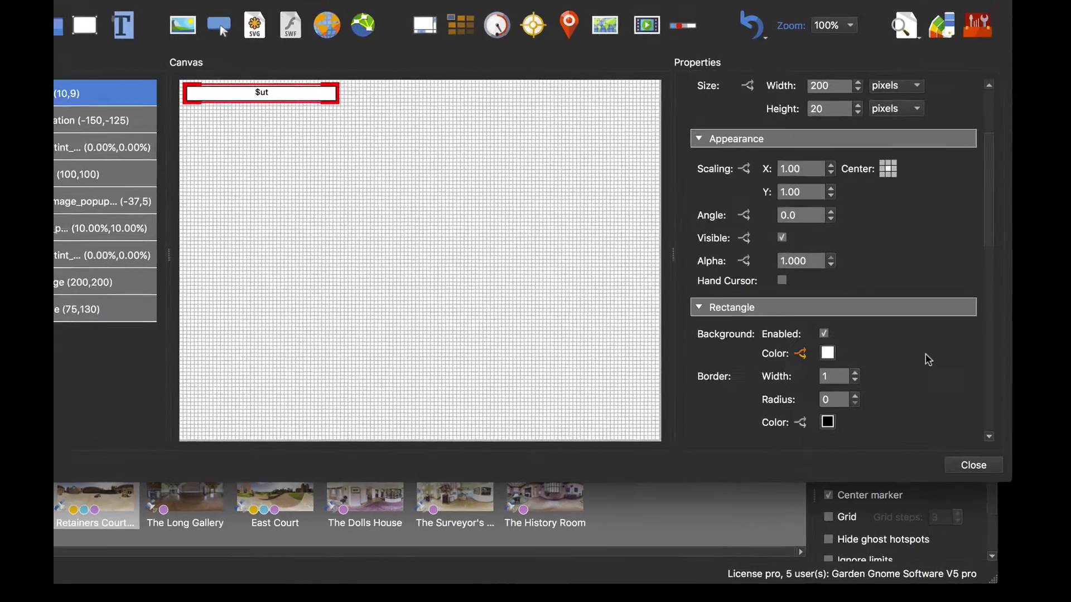
{"action": "scroll", "coordinate": [929, 360], "scroll_direction": "down", "scroll_amount": 3}
{"action": "scroll", "coordinate": [944, 278], "scroll_direction": "down", "scroll_amount": 3}
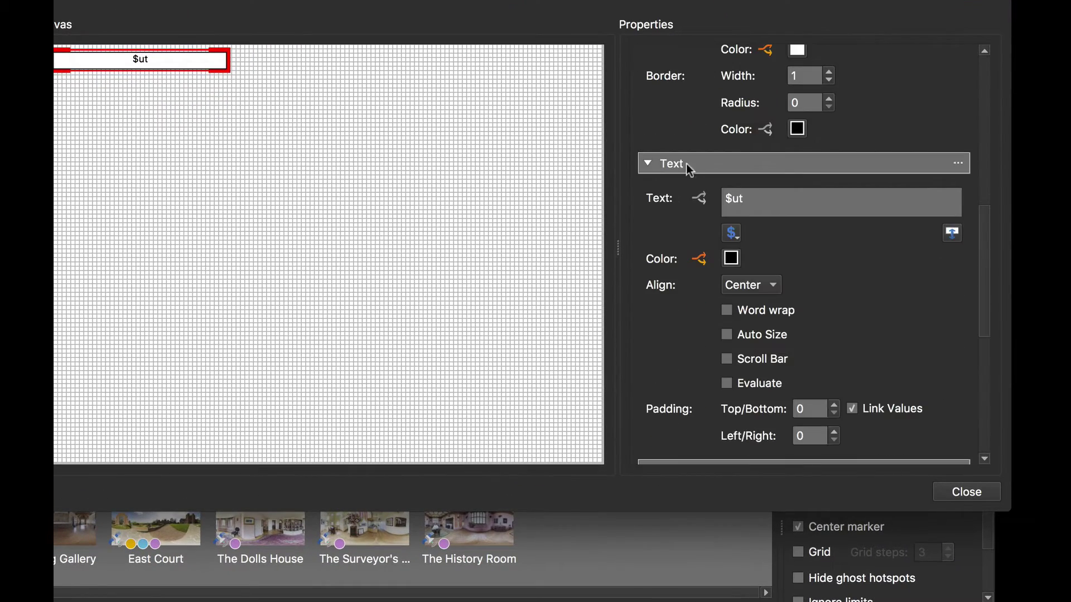
{"action": "left_click", "coordinate": [702, 201]}
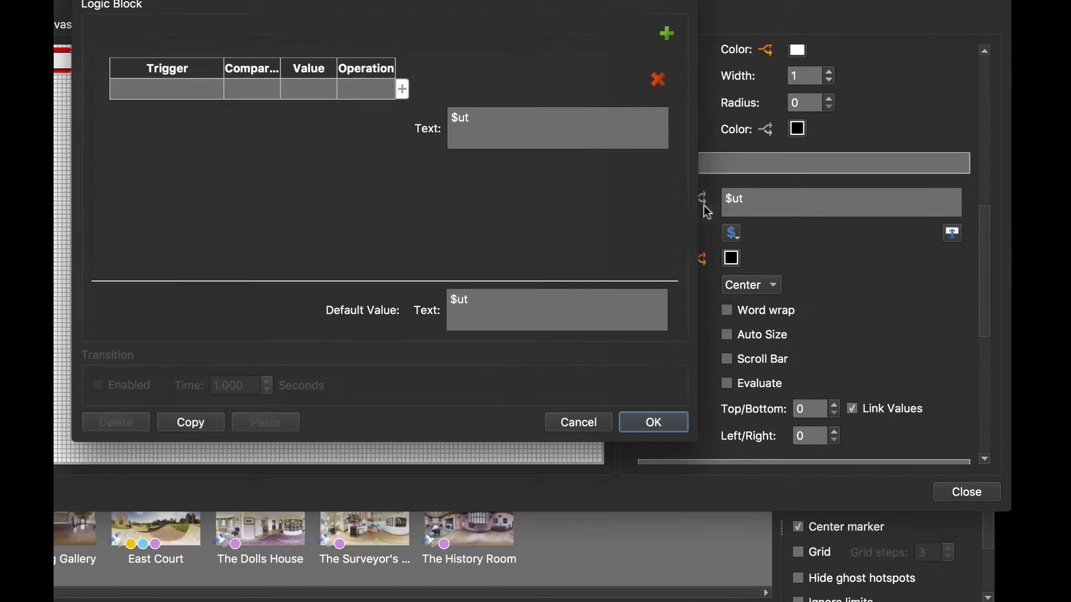
{"action": "left_click", "coordinate": [189, 95]}
{"action": "left_click", "coordinate": [187, 91]}
{"action": "left_click", "coordinate": [170, 433]}
{"action": "left_click", "coordinate": [304, 90]}
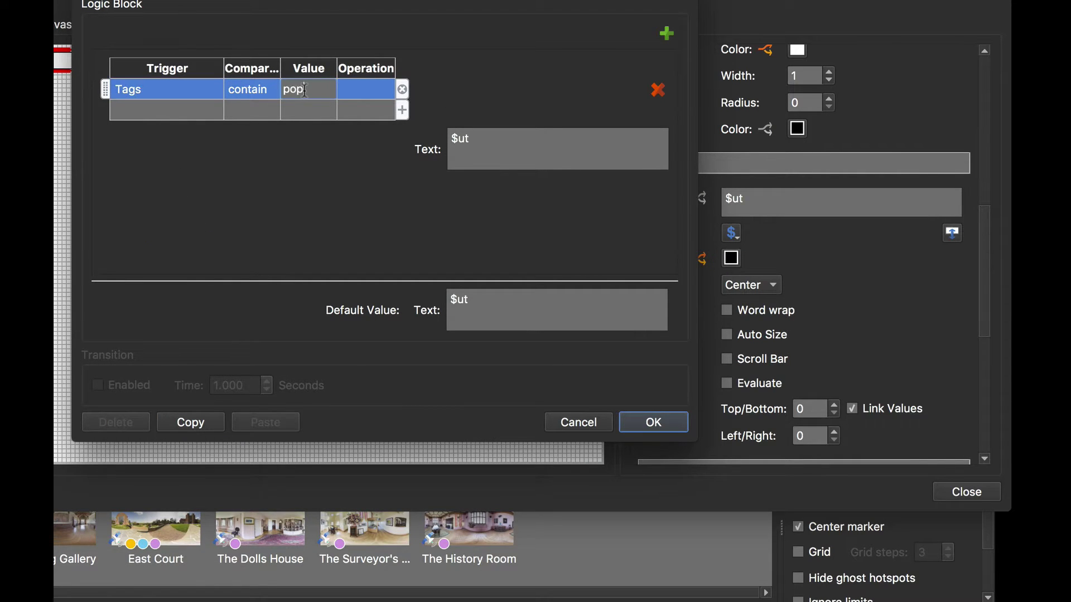
{"action": "left_click_drag", "start_coordinate": [485, 138], "coordinate": [440, 141]}
{"action": "type", "text": "This node has a popup"}
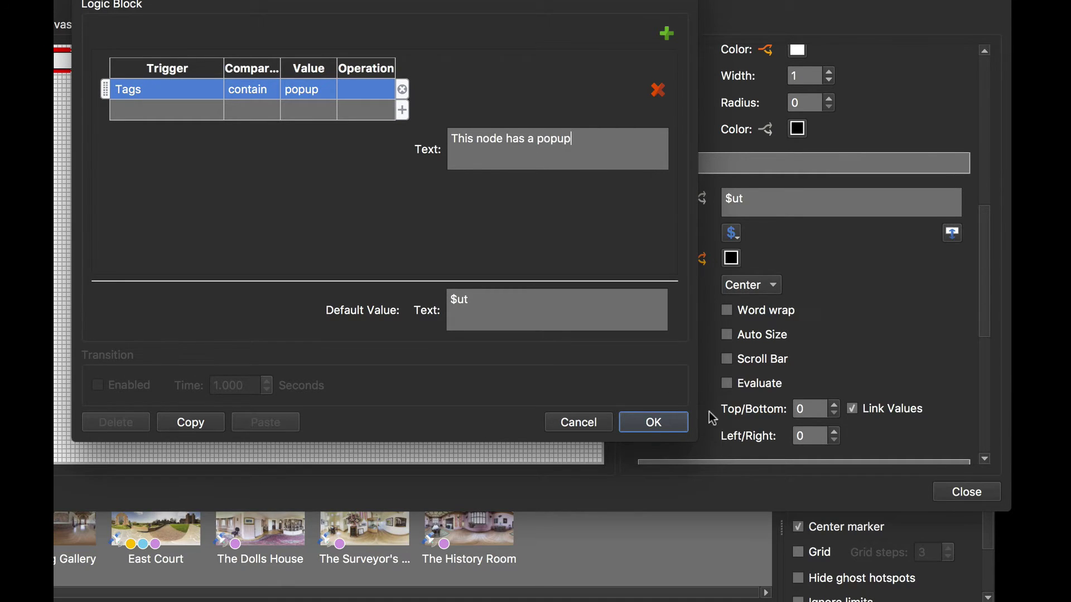
{"action": "left_click", "coordinate": [672, 425]}
Save the skin and regenerate the tour output, overwriting the previous files
{"action": "left_click", "coordinate": [91, 42]}
{"action": "key", "text": "Return"}
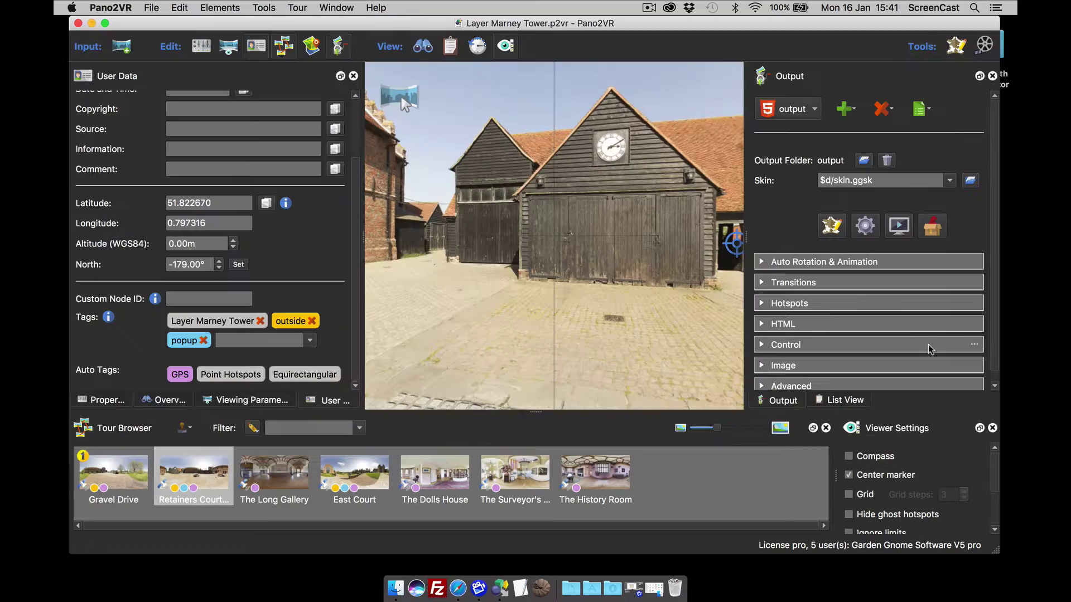
{"action": "left_click", "coordinate": [862, 237]}
{"action": "key", "text": "Return"}
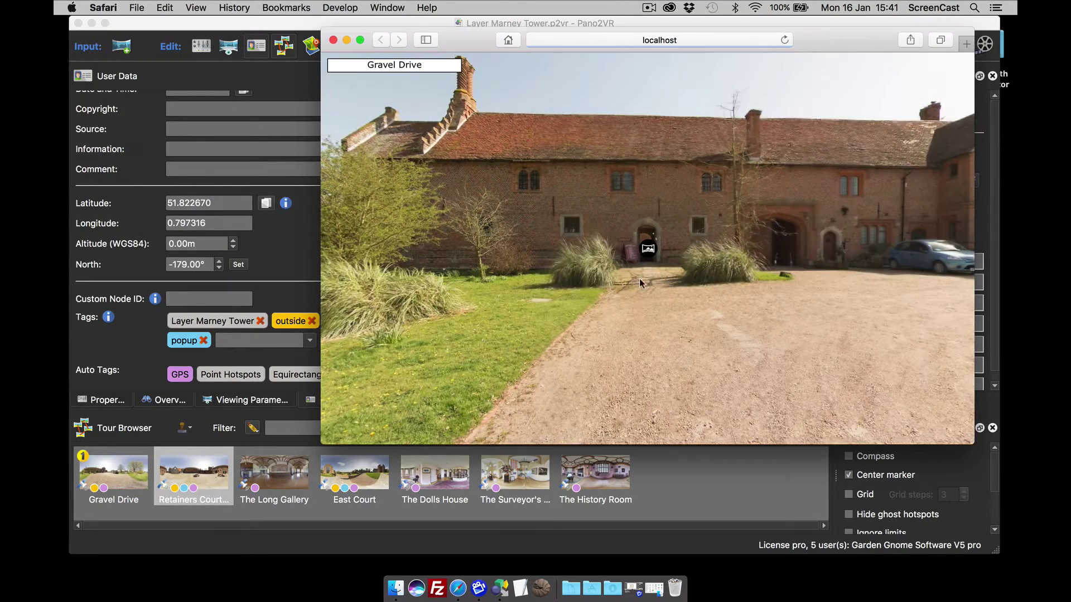
Click through Retainers Courtyard, The Long Gallery and back to Gravel Drive to compare titles
{"action": "left_click", "coordinate": [647, 247]}
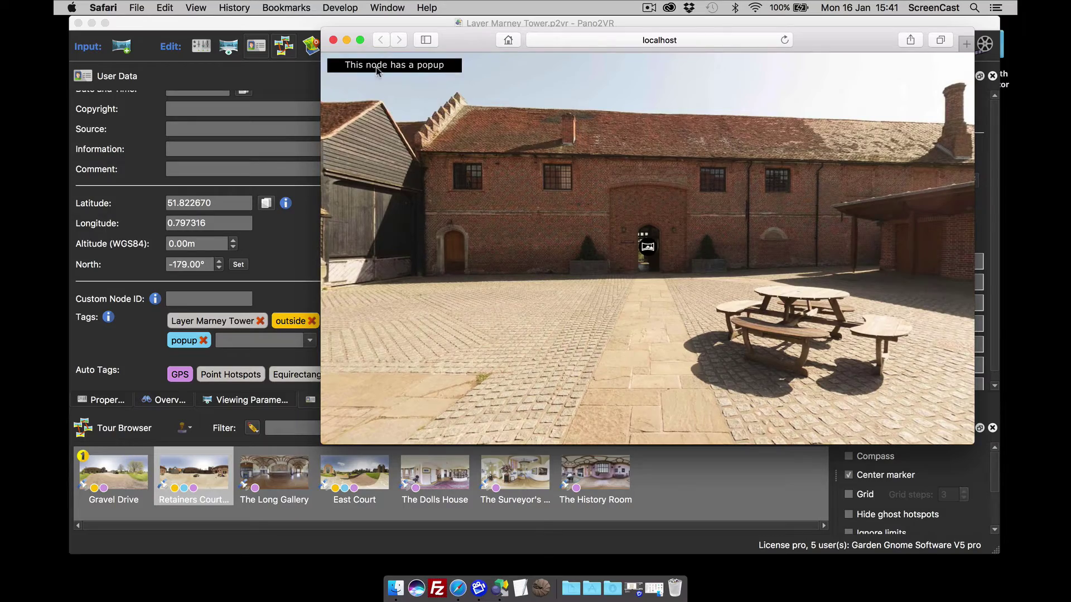
{"action": "left_click", "coordinate": [575, 248]}
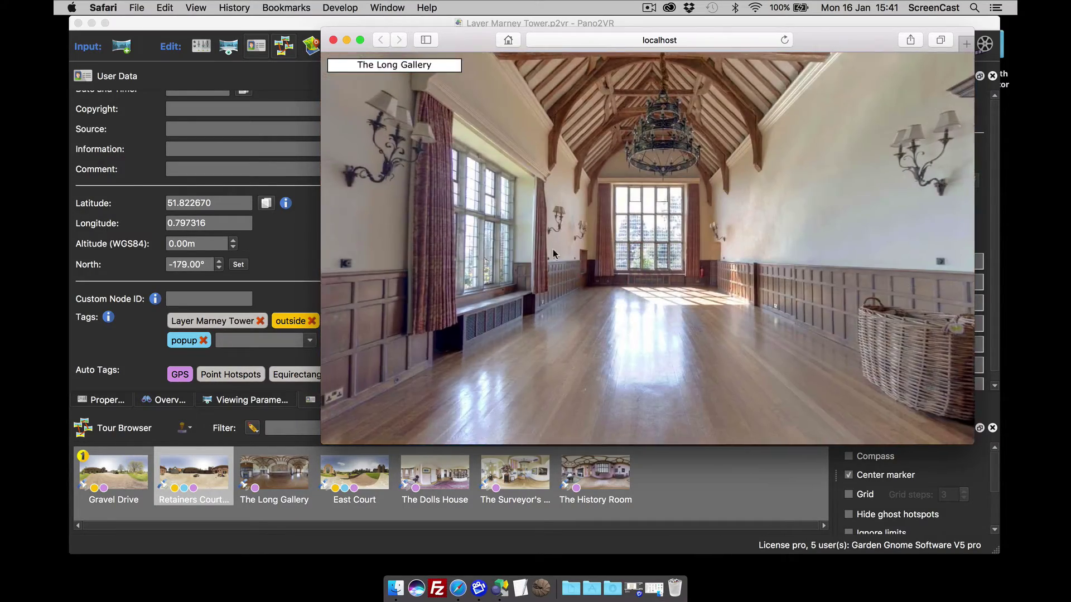
{"action": "left_click_drag", "start_coordinate": [430, 102], "coordinate": [733, 279]}
{"action": "left_click", "coordinate": [717, 267]}
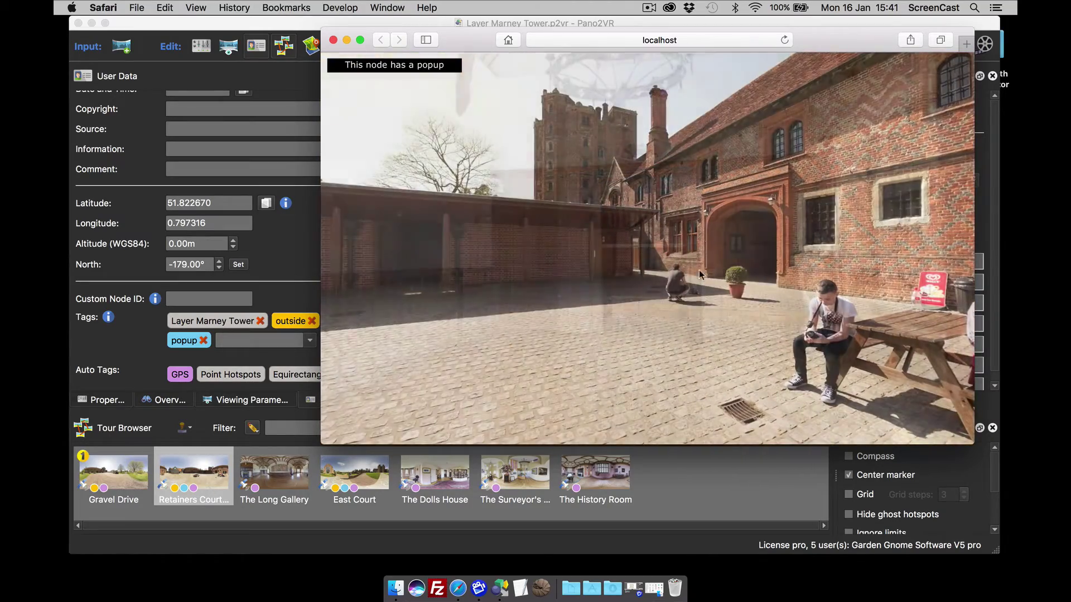
{"action": "left_click_drag", "start_coordinate": [678, 269], "coordinate": [641, 257]}
{"action": "left_click", "coordinate": [642, 258]}
Add a Drop-down Silhouette menu beside the title text and place a new Text 2 element
{"action": "left_click", "coordinate": [333, 38]}
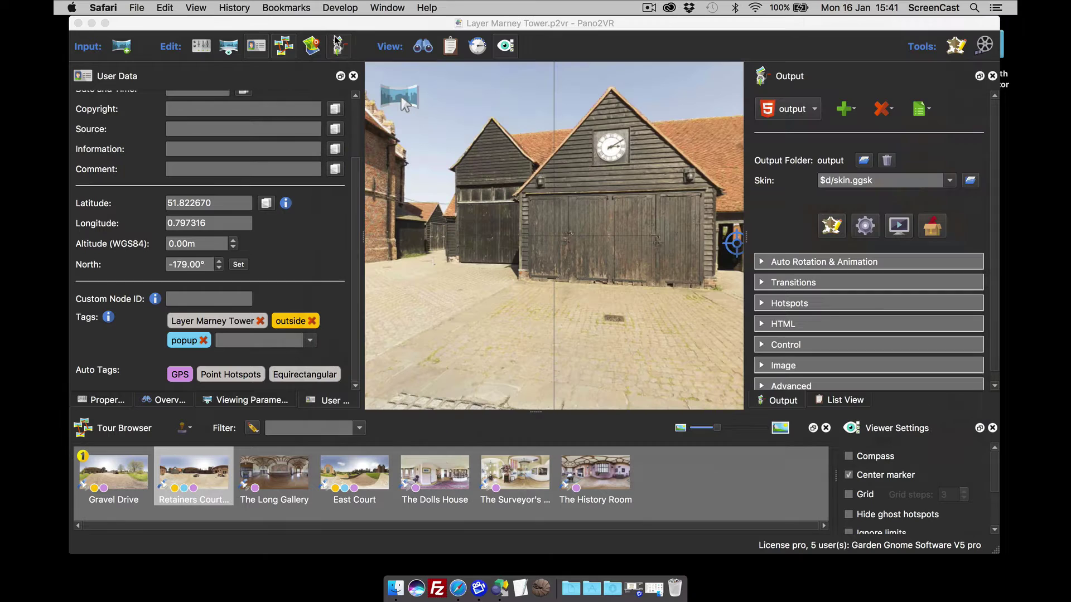
{"action": "left_click", "coordinate": [832, 225]}
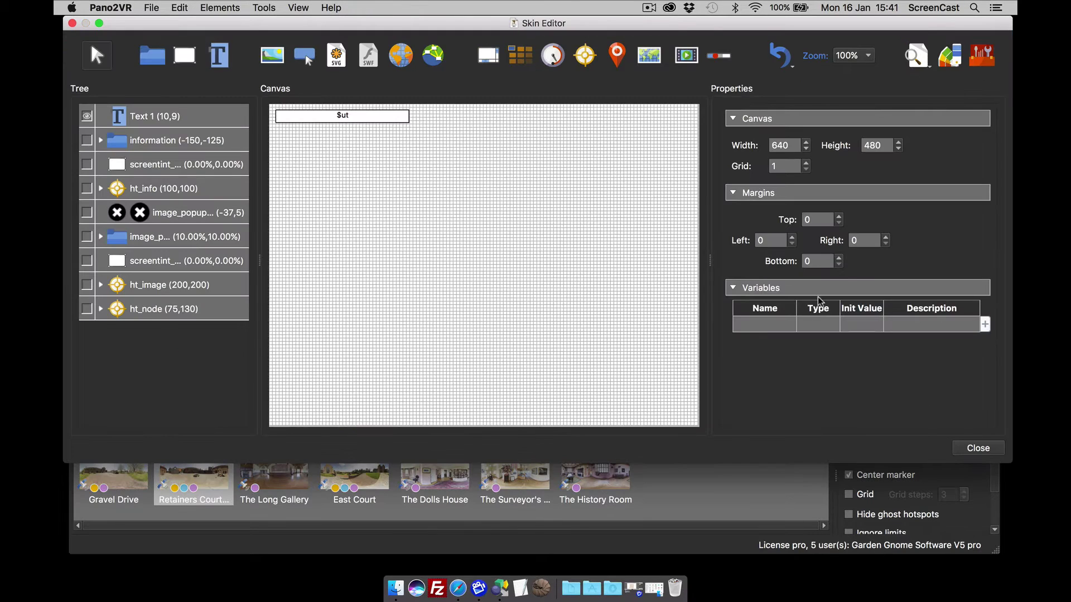
{"action": "left_click", "coordinate": [978, 55]}
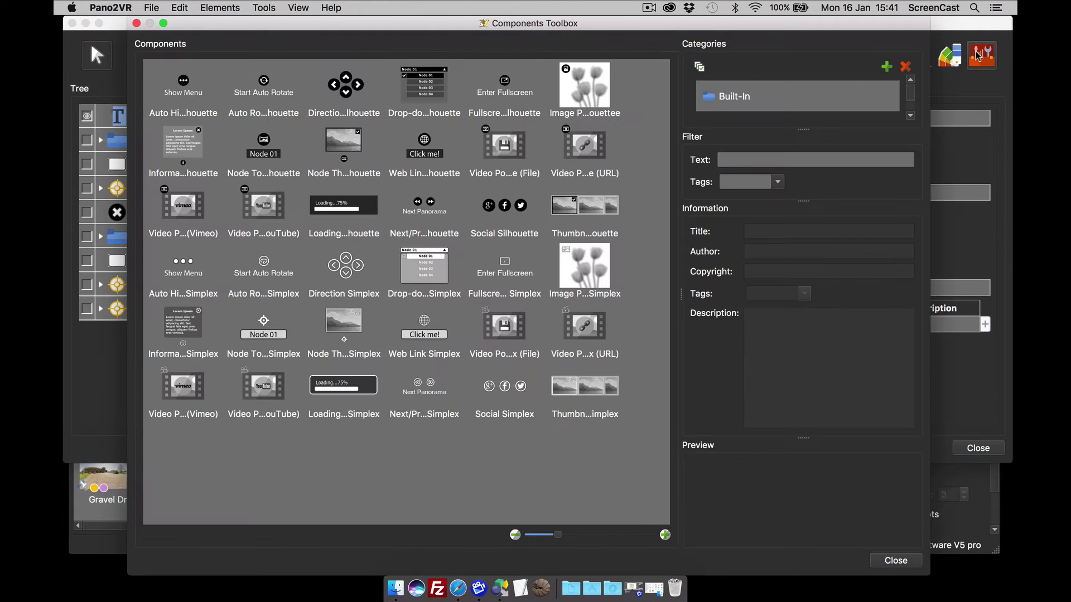
{"action": "double_click", "coordinate": [429, 82]}
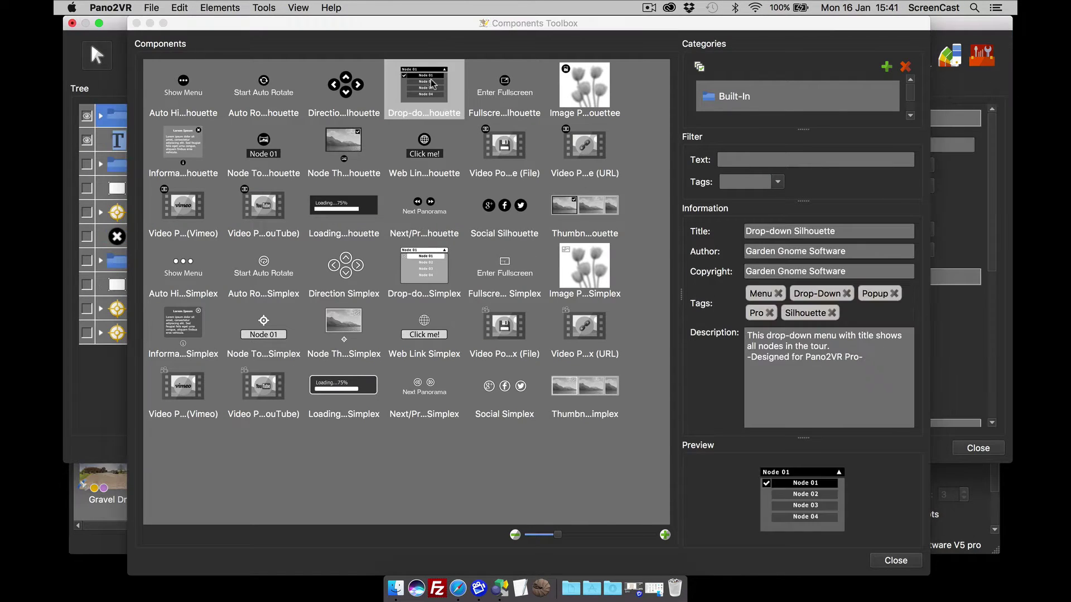
{"action": "left_click", "coordinate": [896, 560]}
{"action": "left_click_drag", "start_coordinate": [354, 115], "coordinate": [503, 122]}
{"action": "left_click", "coordinate": [222, 63]}
{"action": "left_click", "coordinate": [558, 382]}
Move Text 2 to the canvas's bottom right and add a second text element beside it
{"action": "left_click_drag", "start_coordinate": [580, 389], "coordinate": [644, 417]}
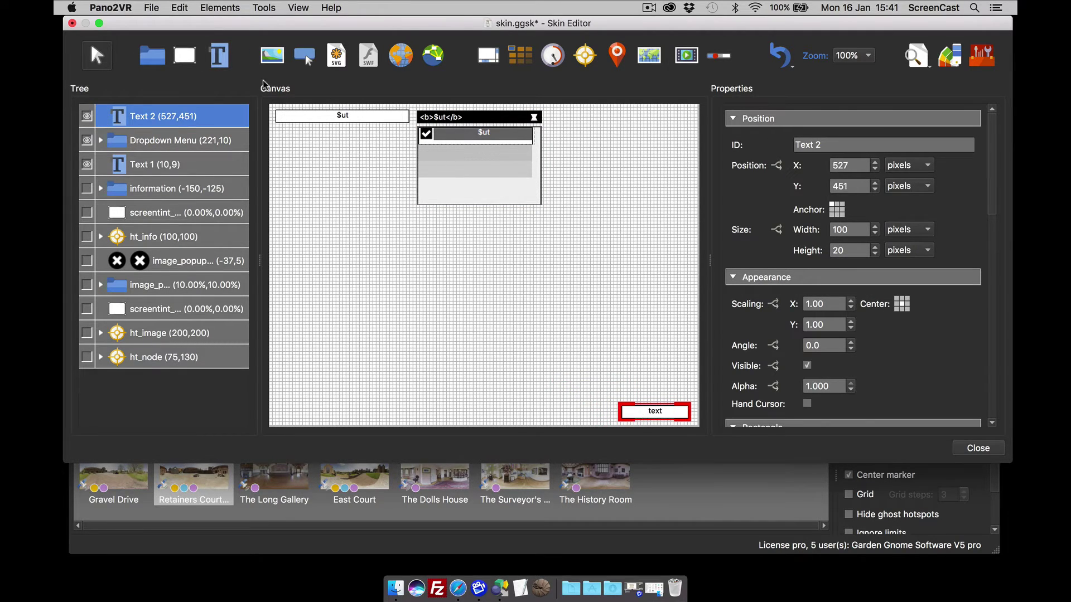
{"action": "left_click", "coordinate": [222, 59]}
{"action": "left_click", "coordinate": [524, 362]}
{"action": "left_click_drag", "start_coordinate": [458, 393], "coordinate": [496, 444]}
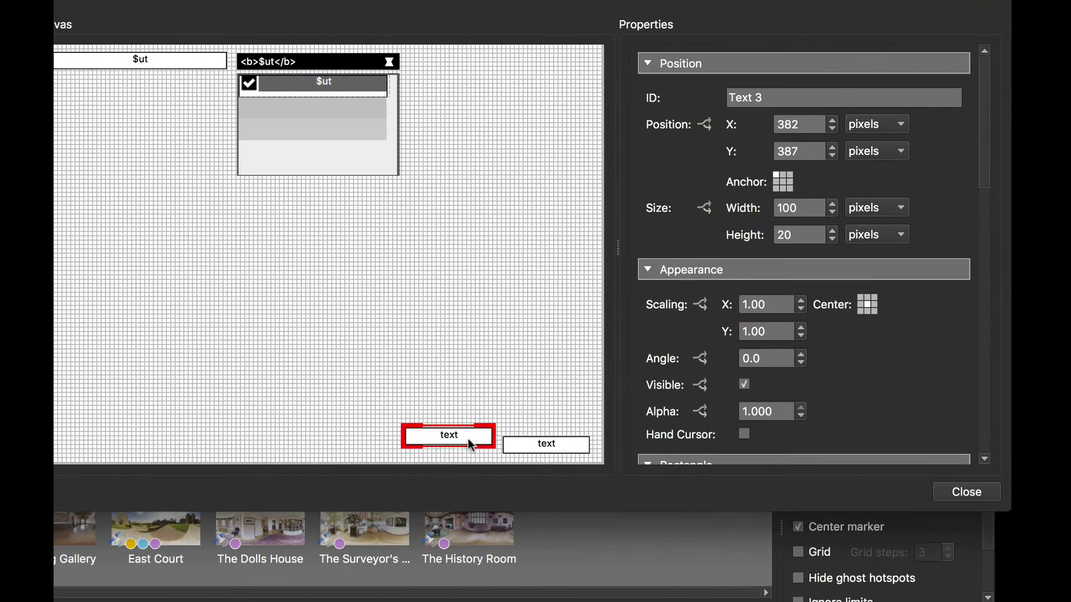
{"action": "left_click_drag", "start_coordinate": [413, 414], "coordinate": [526, 462]}
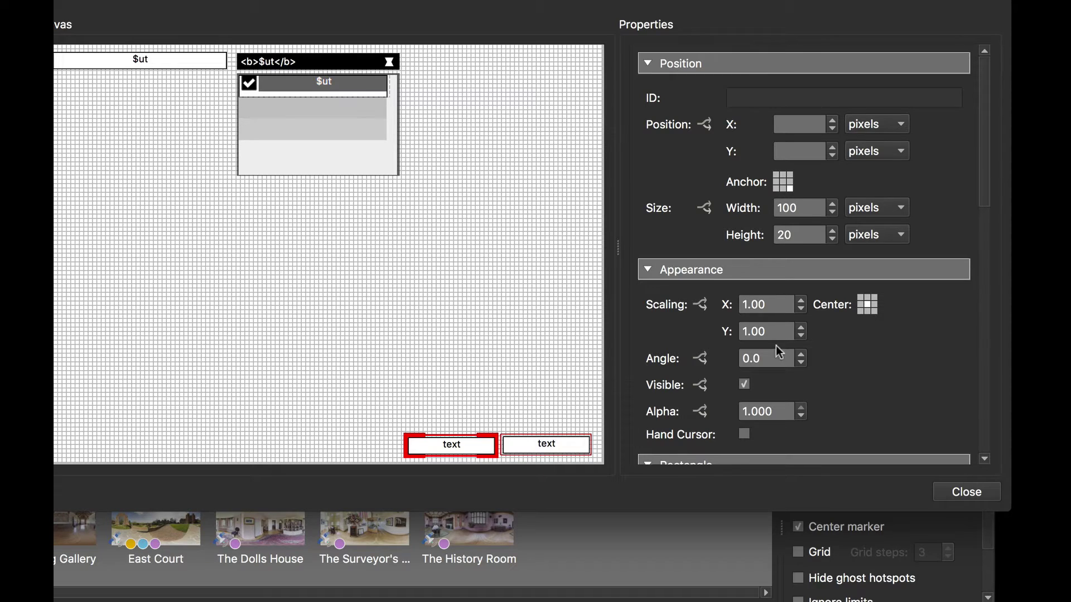
{"action": "left_click", "coordinate": [516, 348]}
{"action": "left_click", "coordinate": [489, 448]}
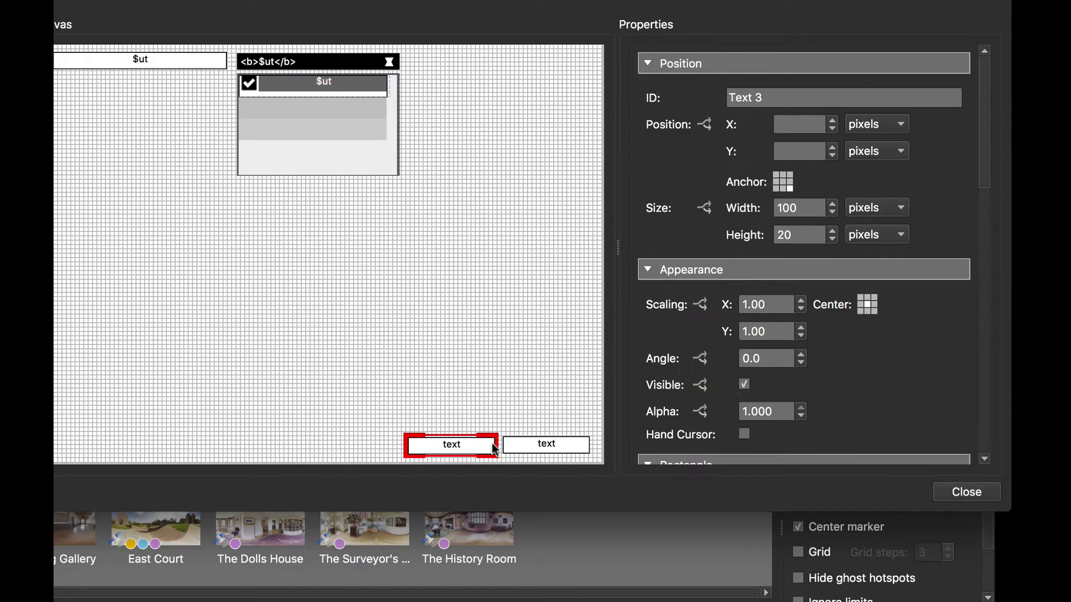
Label the left text button 'reset' and the right one 'popup'
{"action": "scroll", "coordinate": [903, 366], "scroll_direction": "down", "scroll_amount": 5}
{"action": "left_click_drag", "start_coordinate": [797, 294], "coordinate": [673, 304]}
{"action": "type", "text": "reset"}
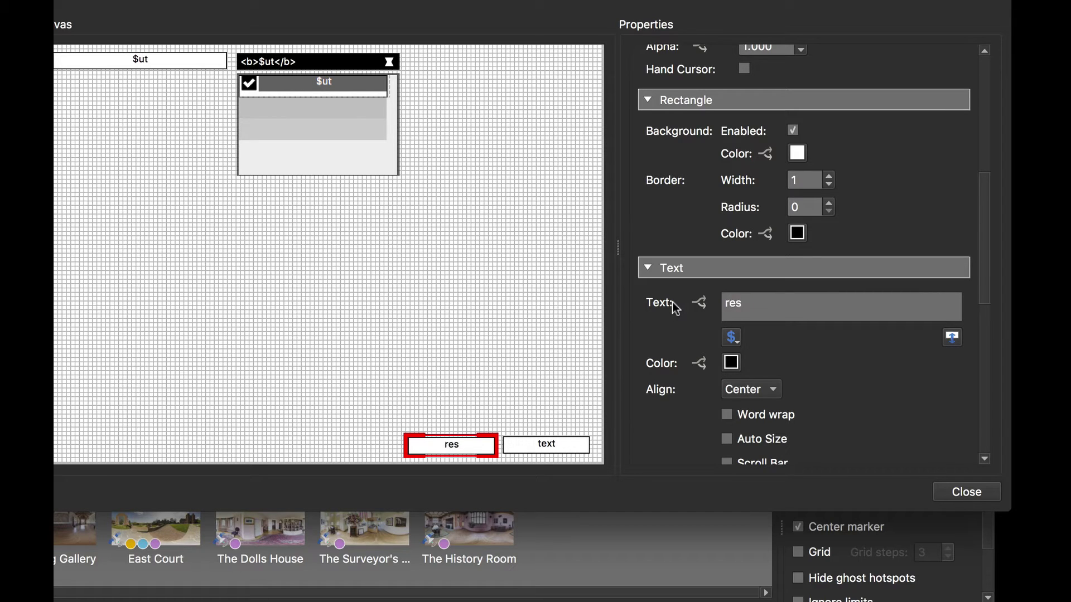
{"action": "left_click", "coordinate": [575, 453]}
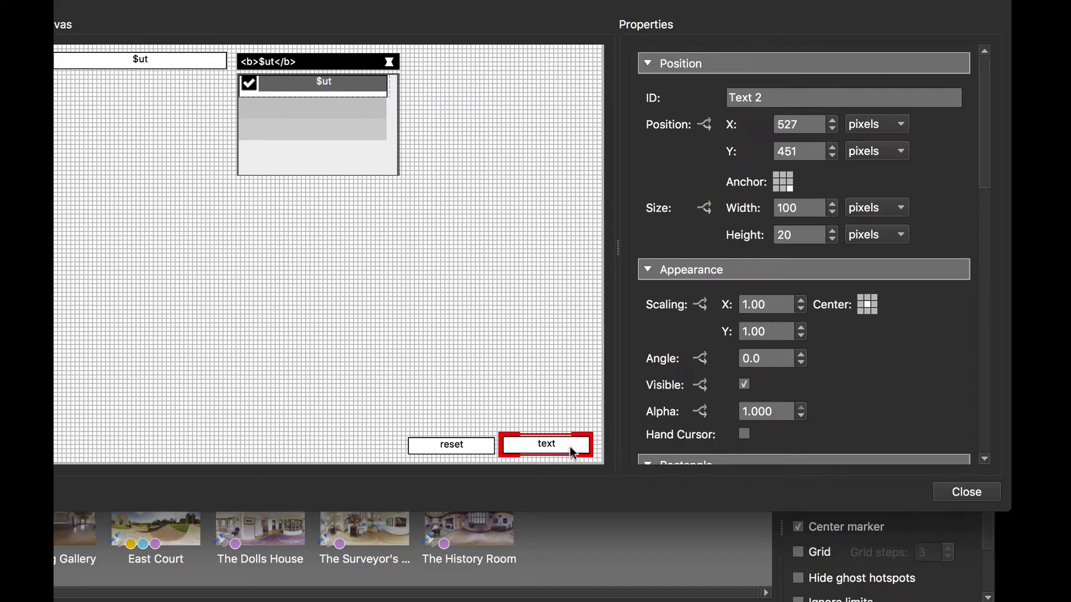
{"action": "scroll", "coordinate": [915, 362], "scroll_direction": "down", "scroll_amount": 3}
{"action": "scroll", "coordinate": [836, 357], "scroll_direction": "down", "scroll_amount": 3}
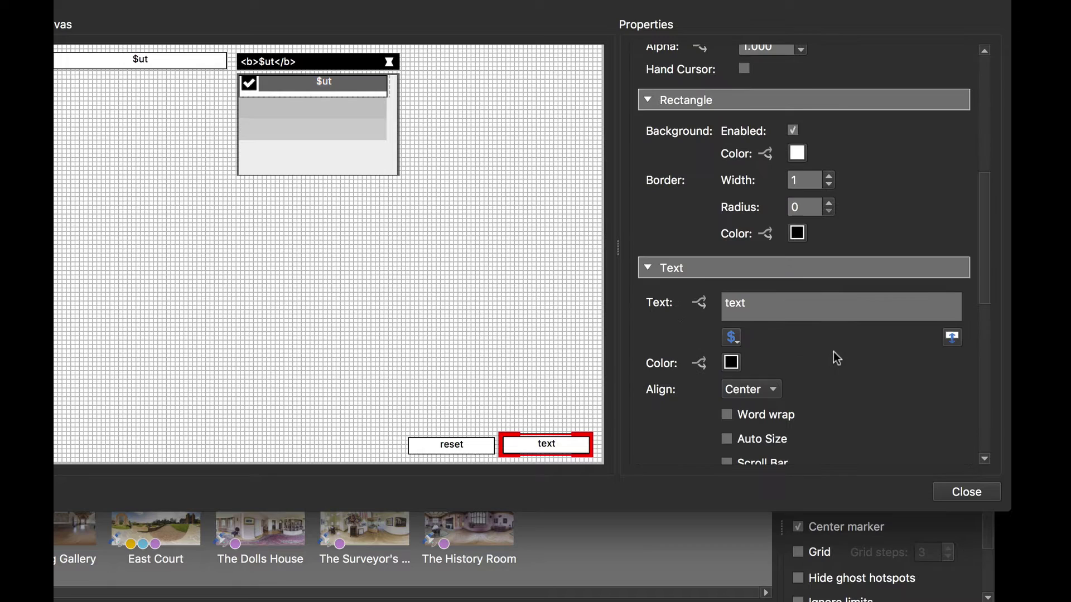
{"action": "scroll", "coordinate": [831, 301], "scroll_direction": "up", "scroll_amount": 7}
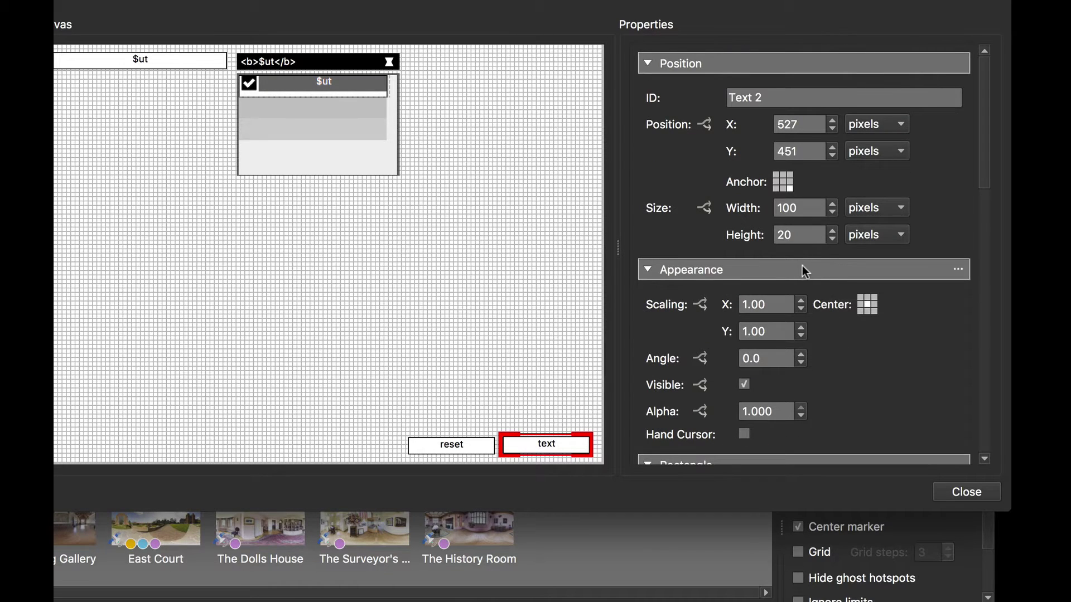
{"action": "scroll", "coordinate": [806, 262], "scroll_direction": "down", "scroll_amount": 5}
{"action": "left_click_drag", "start_coordinate": [746, 251], "coordinate": [685, 250]}
{"action": "type", "text": "popup"}
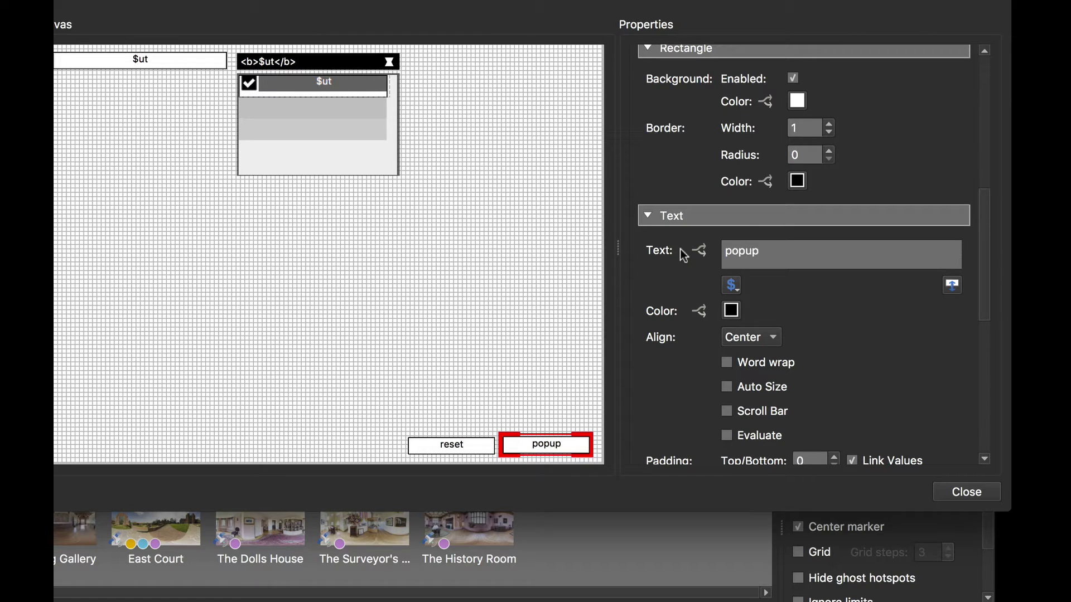
{"action": "left_click_drag", "start_coordinate": [982, 283], "coordinate": [990, 406]}
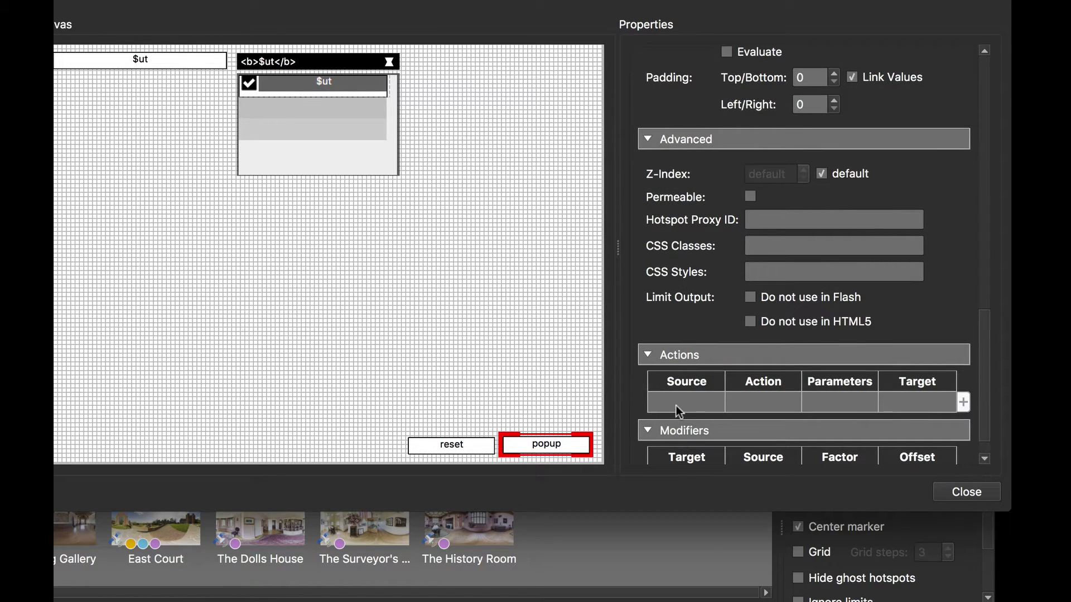
Give the popup button a Mouse Click Set Value action with value 'popup' targeting the Dropdown Cloner
{"action": "double_click", "coordinate": [679, 402]}
{"action": "left_click", "coordinate": [364, 197]}
{"action": "left_click", "coordinate": [375, 217]}
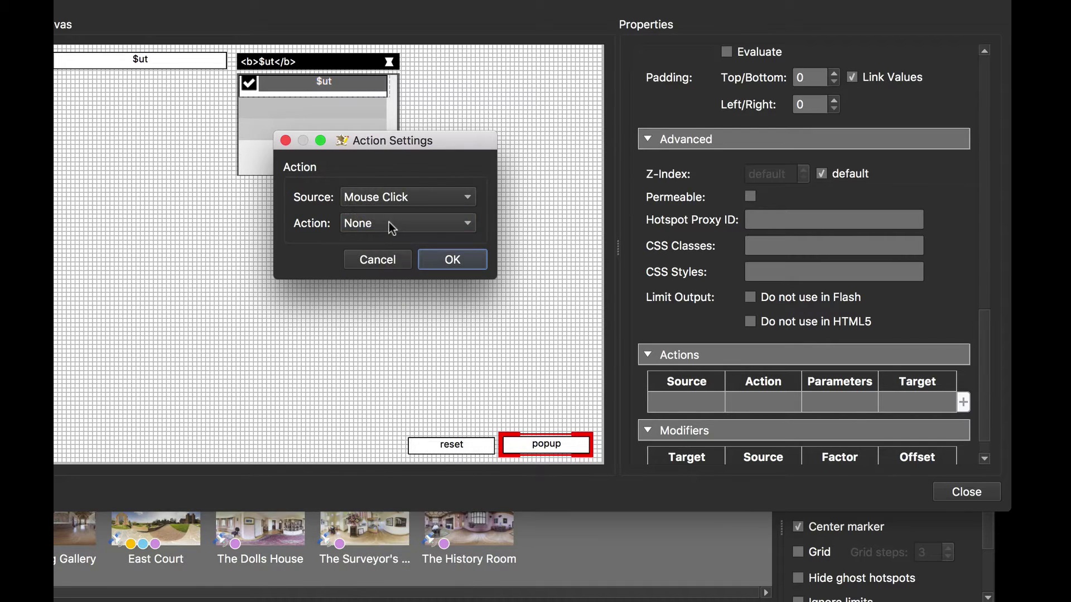
{"action": "left_click", "coordinate": [392, 228]}
{"action": "left_click", "coordinate": [409, 565]}
{"action": "left_click", "coordinate": [395, 245]}
{"action": "type", "text": "popup"}
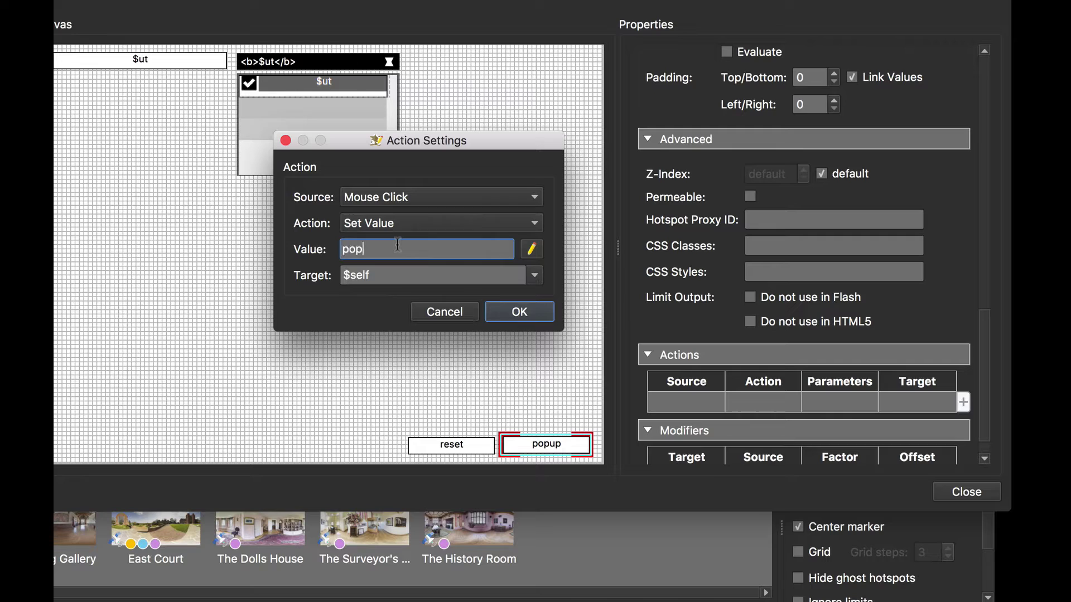
{"action": "left_click", "coordinate": [534, 276]}
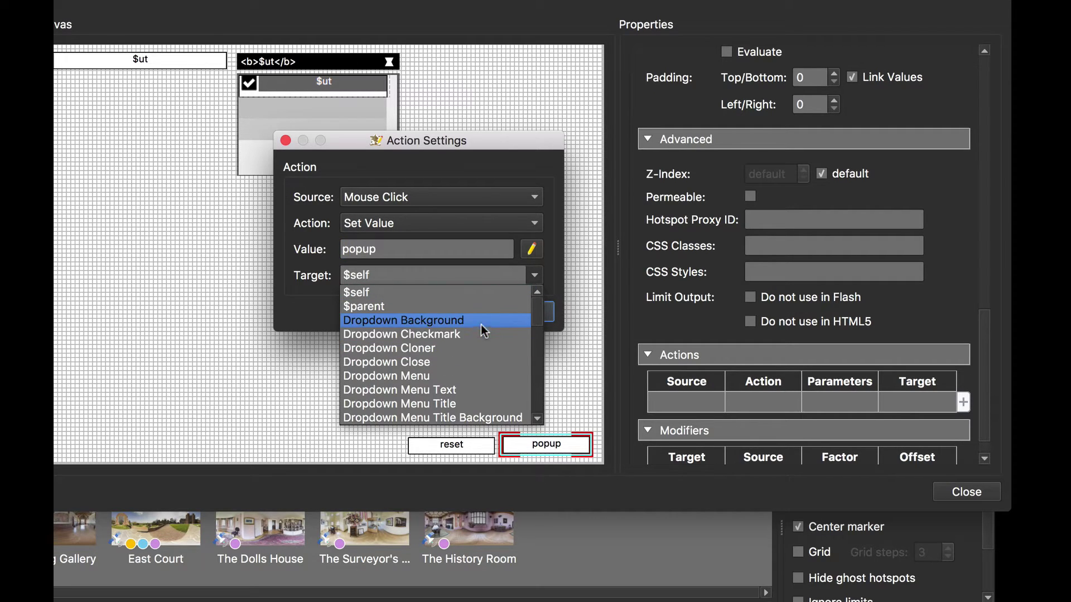
{"action": "left_click", "coordinate": [428, 349]}
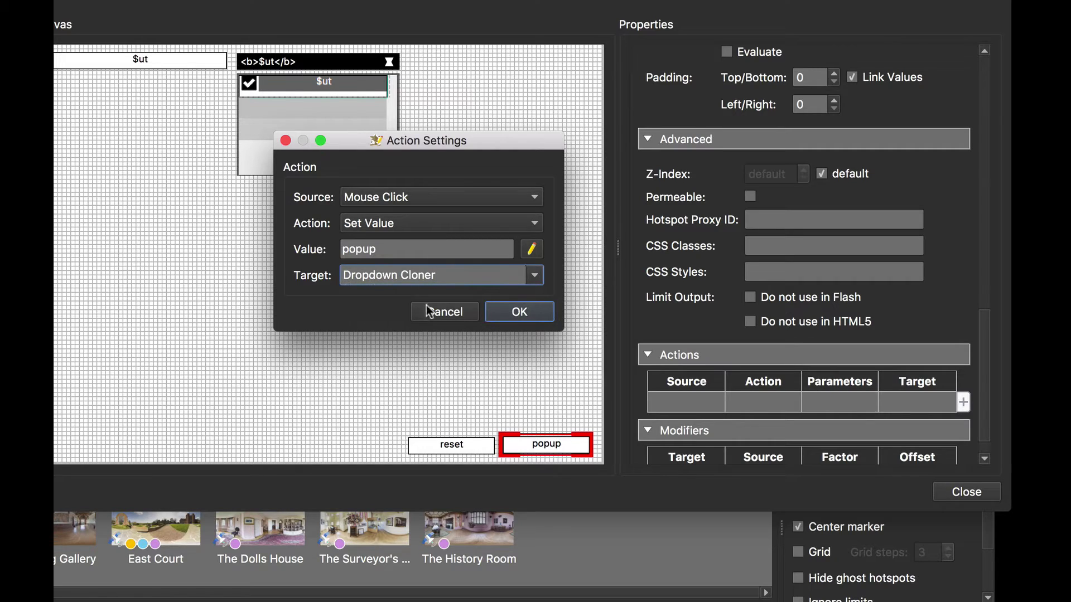
{"action": "left_click", "coordinate": [520, 314]}
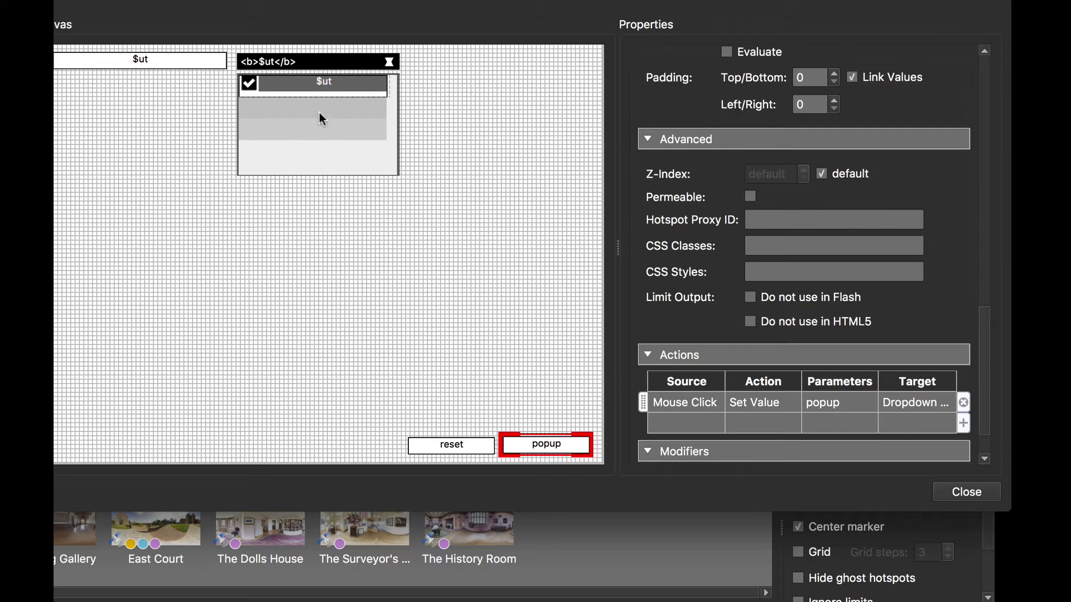
{"action": "left_click", "coordinate": [469, 444]}
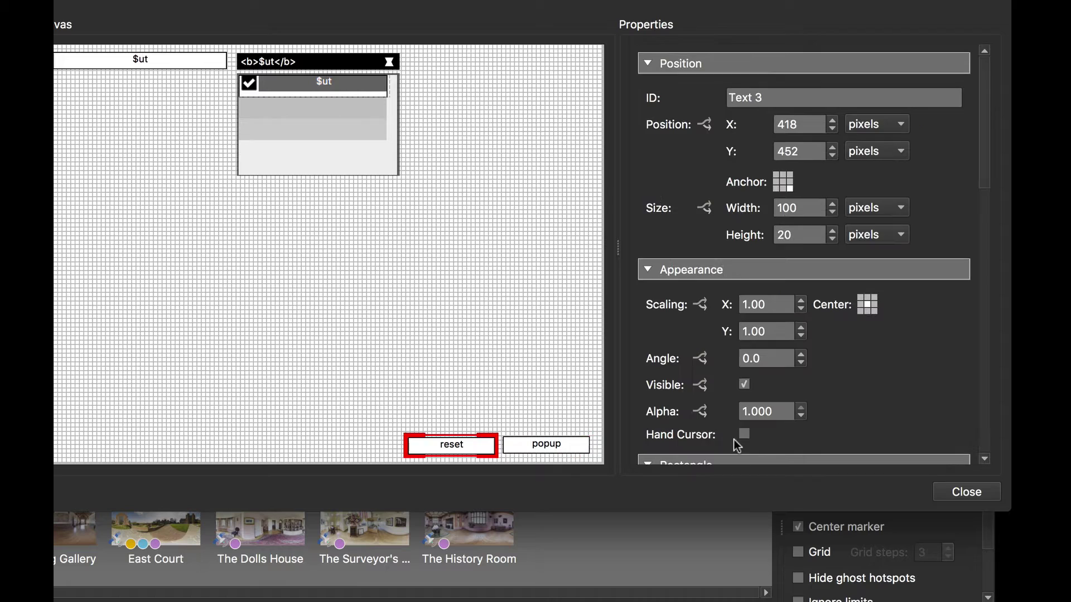
Give the reset button a Mouse Click Set Value action that empties the Dropdown Cloner's value
{"action": "scroll", "coordinate": [887, 389], "scroll_direction": "down", "scroll_amount": 6}
{"action": "scroll", "coordinate": [887, 389], "scroll_direction": "down", "scroll_amount": 6}
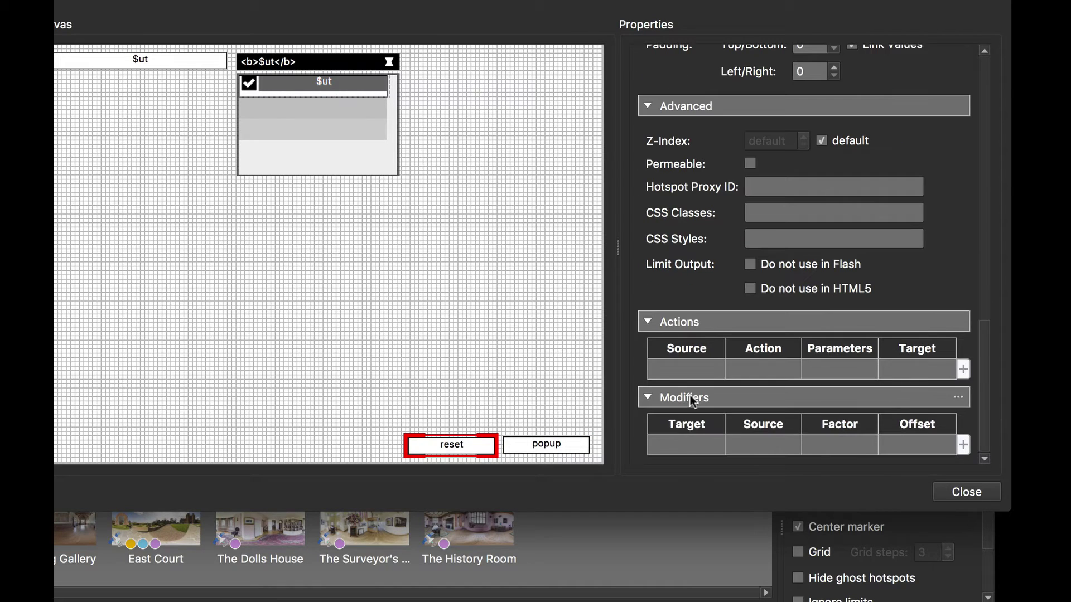
{"action": "double_click", "coordinate": [664, 371]}
{"action": "left_click", "coordinate": [382, 198]}
{"action": "left_click", "coordinate": [385, 217]}
{"action": "left_click", "coordinate": [397, 223]}
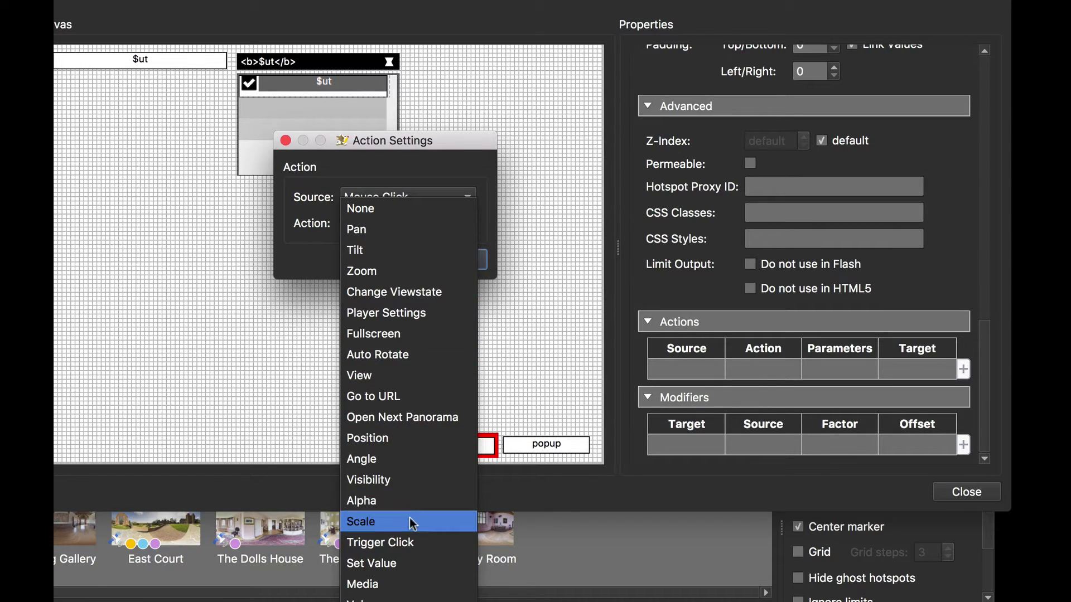
{"action": "left_click", "coordinate": [413, 563]}
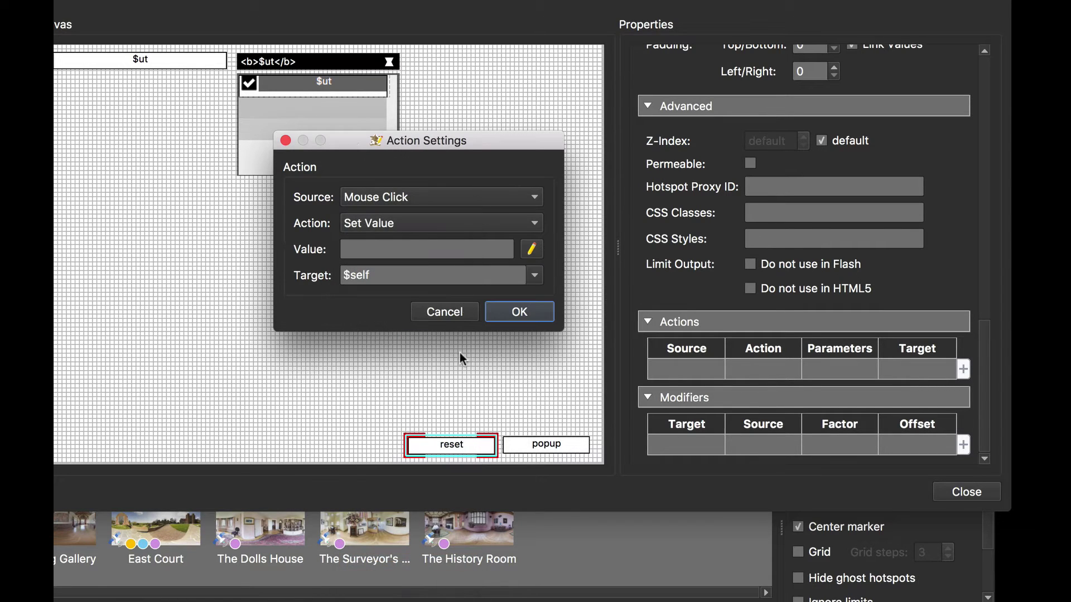
{"action": "left_click", "coordinate": [532, 280]}
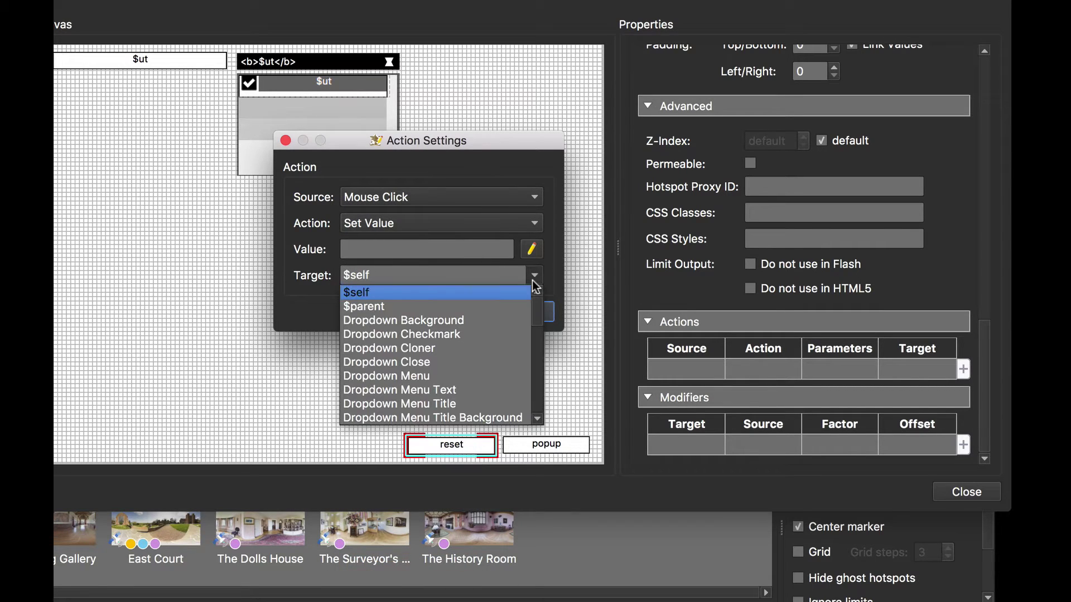
{"action": "left_click", "coordinate": [497, 349]}
{"action": "left_click", "coordinate": [508, 310]}
Save the skin and regenerate the tour output, overwriting the existing output
{"action": "left_click", "coordinate": [967, 492]}
{"action": "key", "text": "Return"}
{"action": "left_click", "coordinate": [820, 249]}
{"action": "key", "text": "Return"}
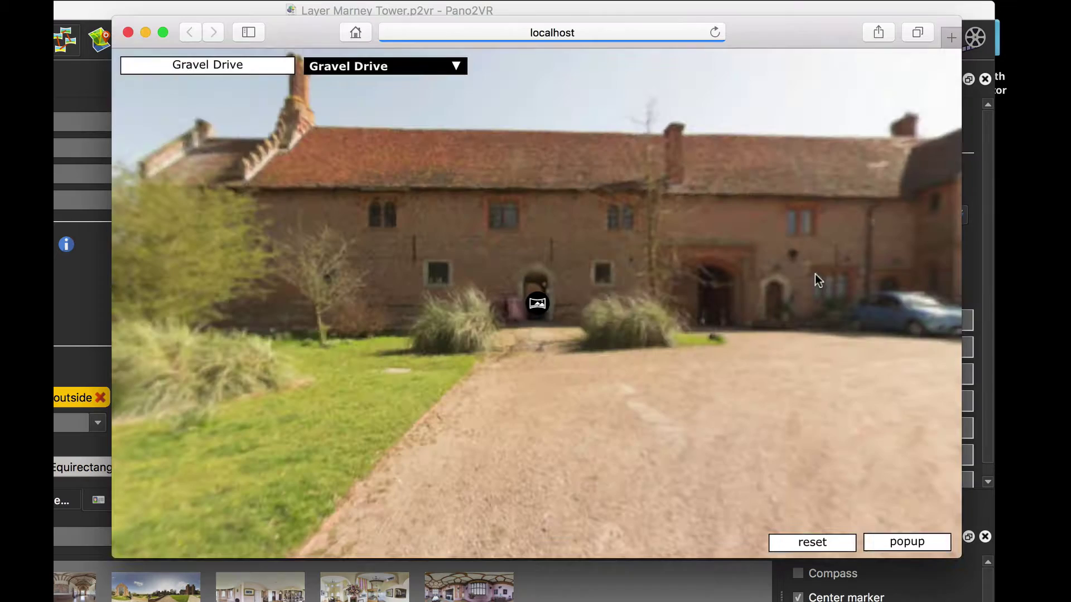
Apply the popup filter, then go to East Court and Retainers Courtyard from the scene dropdown
{"action": "left_click", "coordinate": [386, 68]}
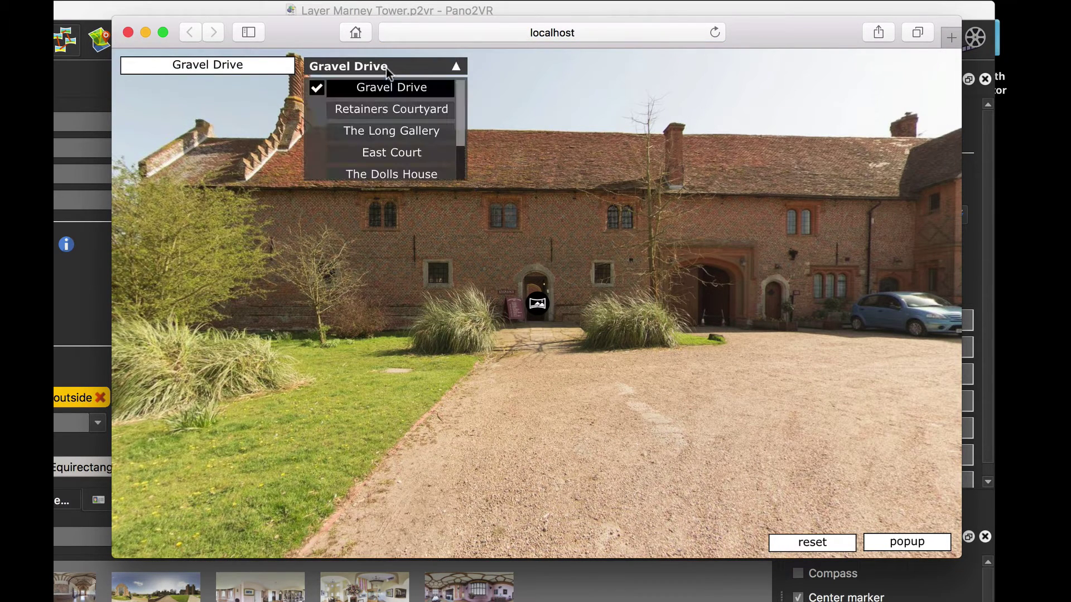
{"action": "scroll", "coordinate": [459, 133], "scroll_direction": "down", "scroll_amount": 2}
{"action": "scroll", "coordinate": [459, 132], "scroll_direction": "up", "scroll_amount": 2}
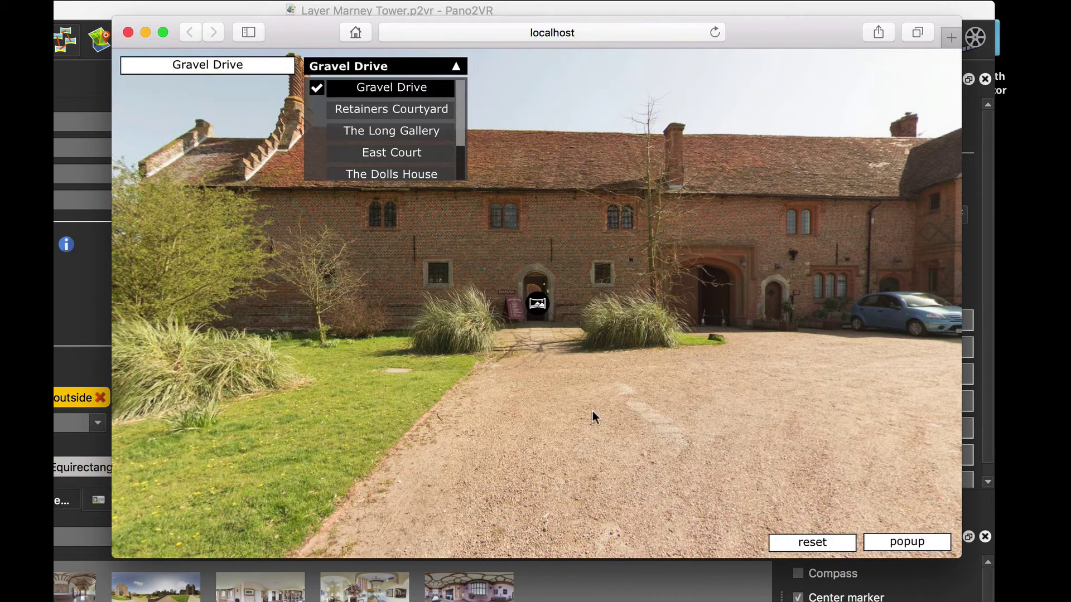
{"action": "left_click", "coordinate": [906, 544]}
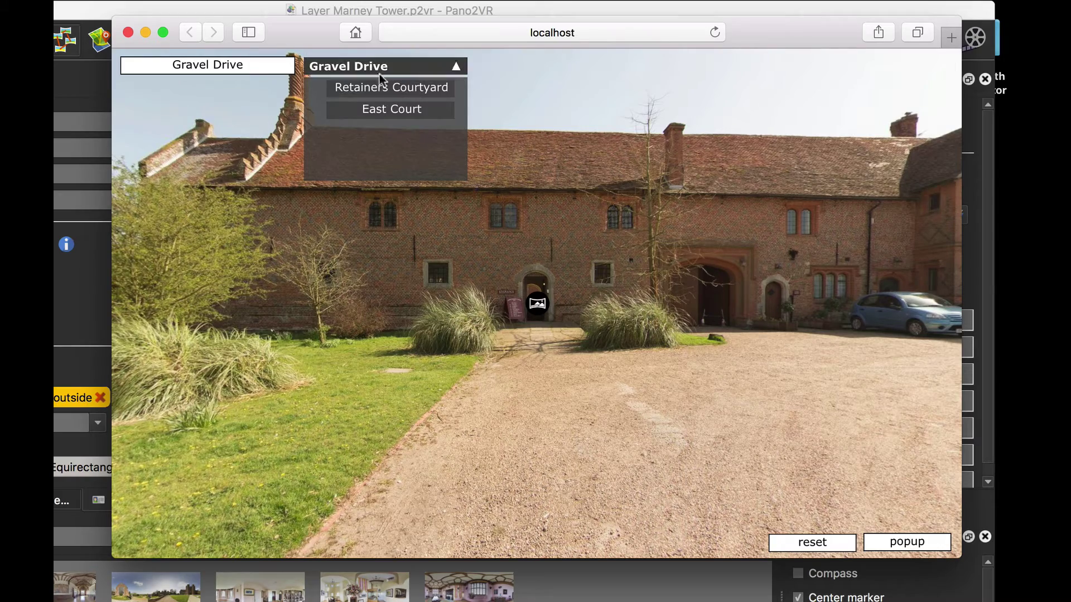
{"action": "left_click", "coordinate": [396, 111]}
{"action": "left_click", "coordinate": [395, 66]}
{"action": "left_click", "coordinate": [395, 91]}
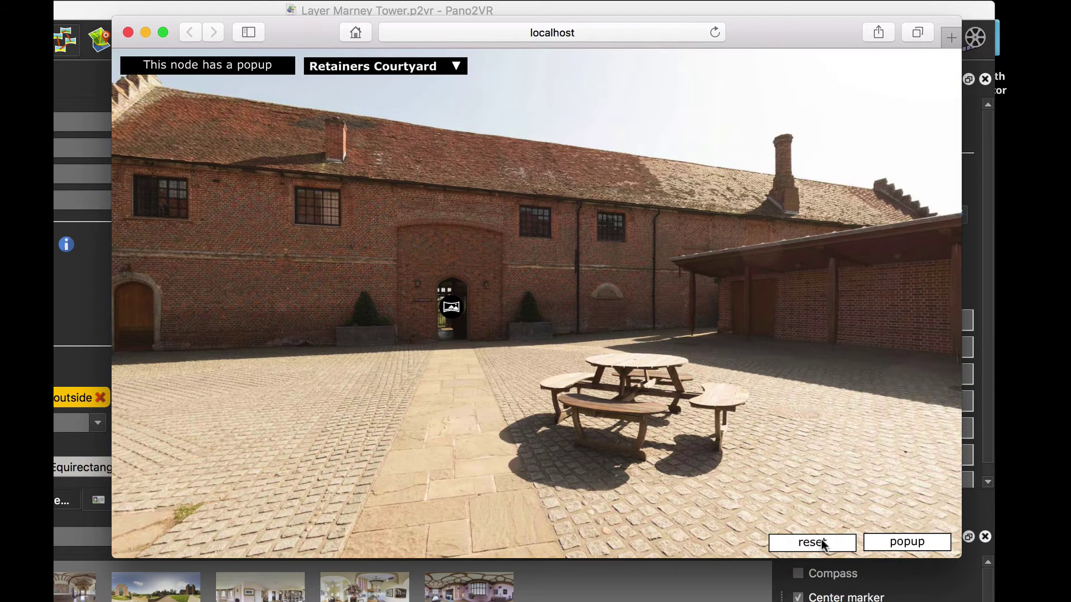
Press reset and confirm the dropdown lists all scenes again
{"action": "left_click", "coordinate": [823, 544]}
{"action": "left_click", "coordinate": [449, 67]}
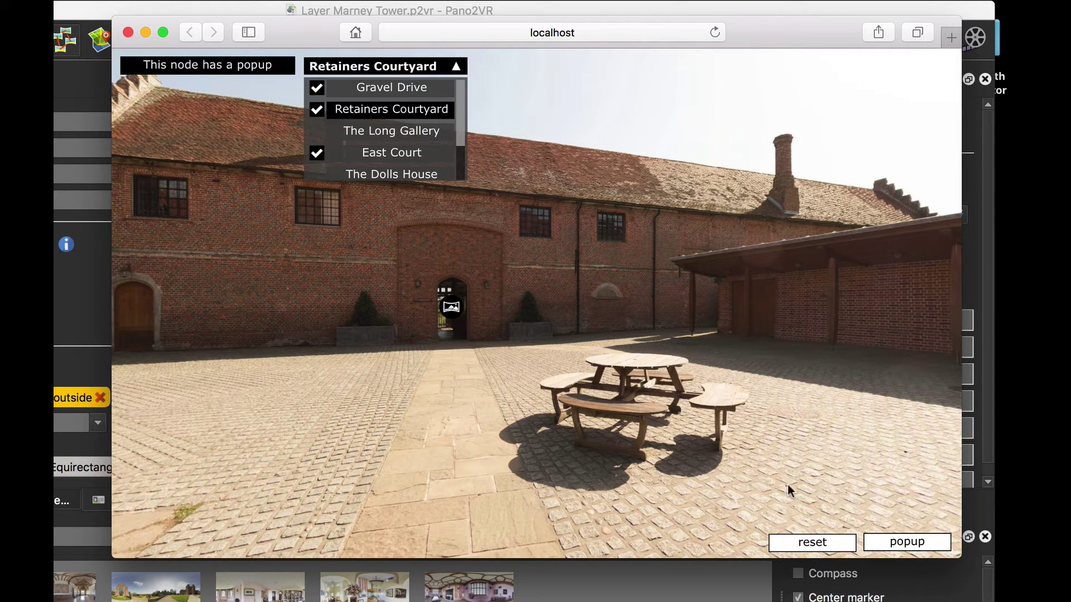
{"action": "left_click", "coordinate": [881, 542]}
{"action": "left_click", "coordinate": [837, 543]}
{"action": "scroll", "coordinate": [461, 120], "scroll_direction": "down", "scroll_amount": 1}
{"action": "scroll", "coordinate": [462, 116], "scroll_direction": "up", "scroll_amount": 1}
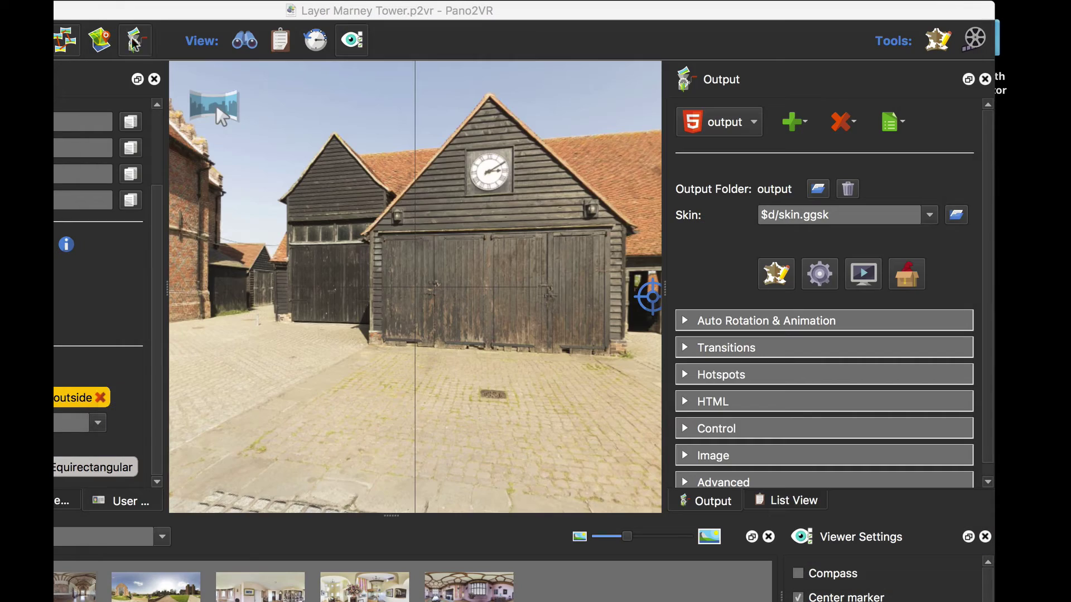
Close the Safari preview and add Thumbnails Menu Silhouette from the Components Toolbox in the Skin Editor
{"action": "left_click", "coordinate": [127, 32]}
{"action": "left_click", "coordinate": [794, 273]}
{"action": "left_click", "coordinate": [985, 58]}
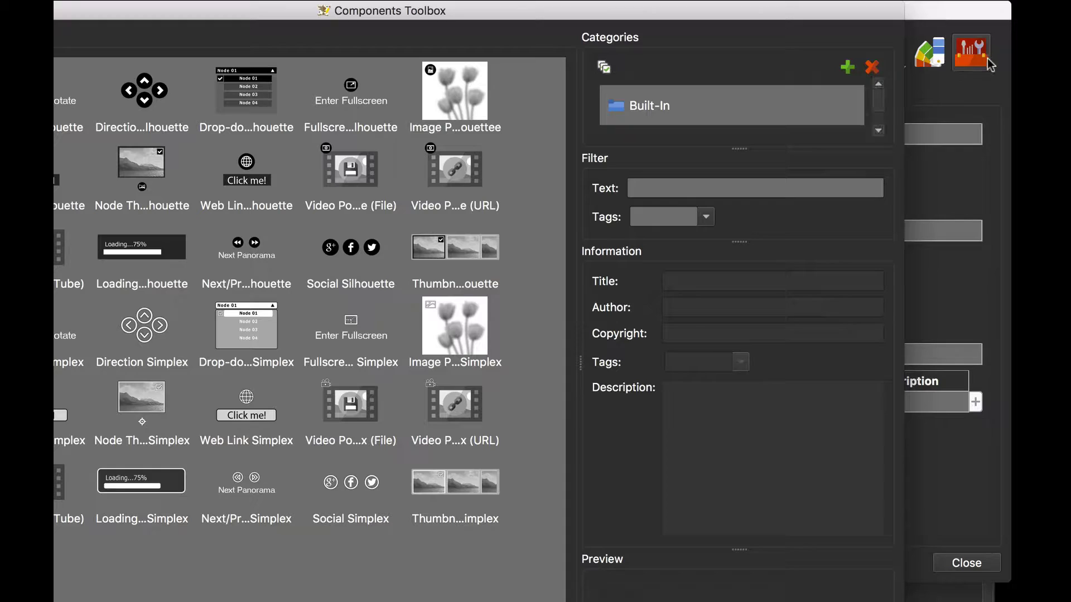
{"action": "left_click", "coordinate": [481, 253]}
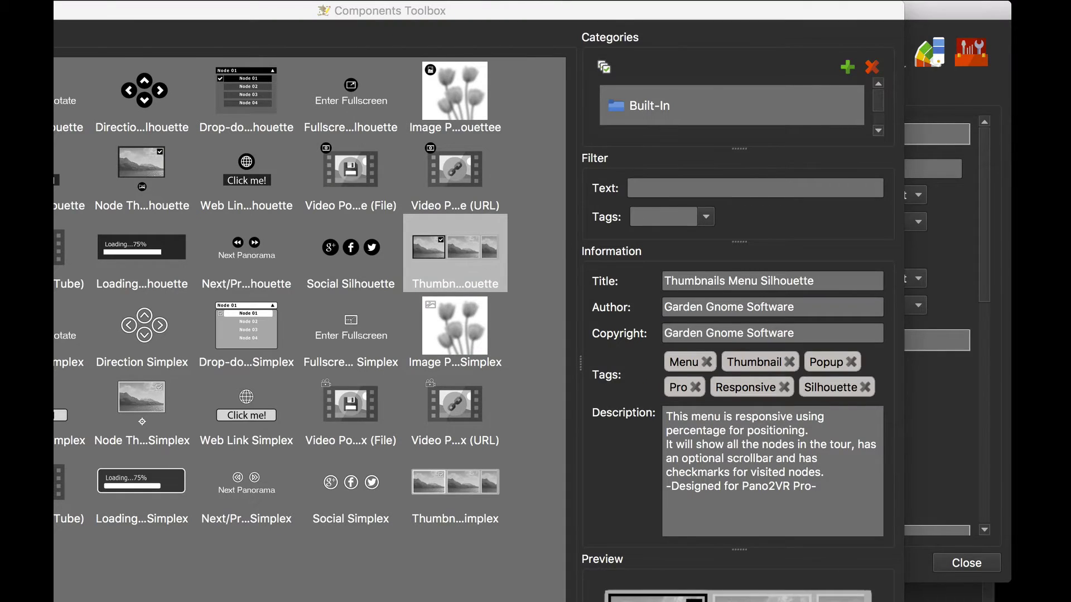
{"action": "double_click", "coordinate": [481, 254]}
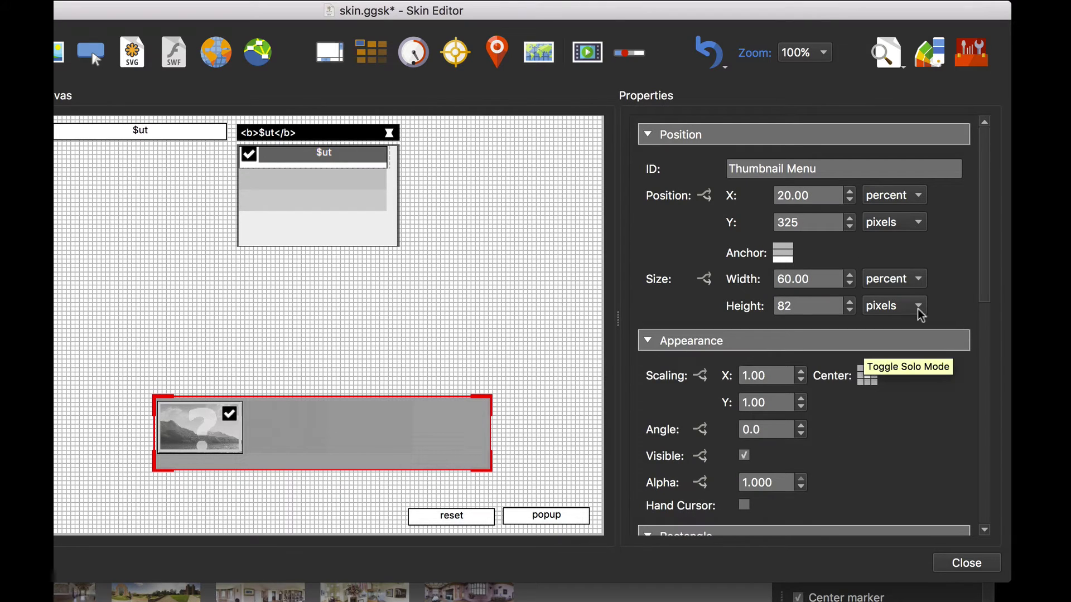
Duplicate the popup button's Set Value action and retarget the copy to the Thumbnail Cloner
{"action": "left_click", "coordinate": [524, 520]}
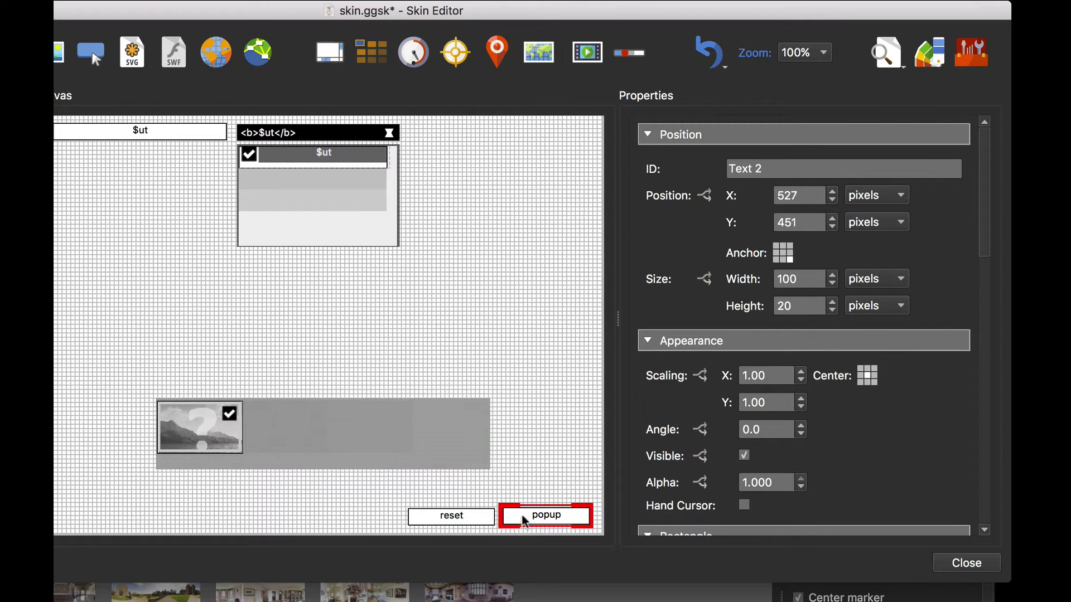
{"action": "left_click_drag", "start_coordinate": [983, 247], "coordinate": [993, 537]}
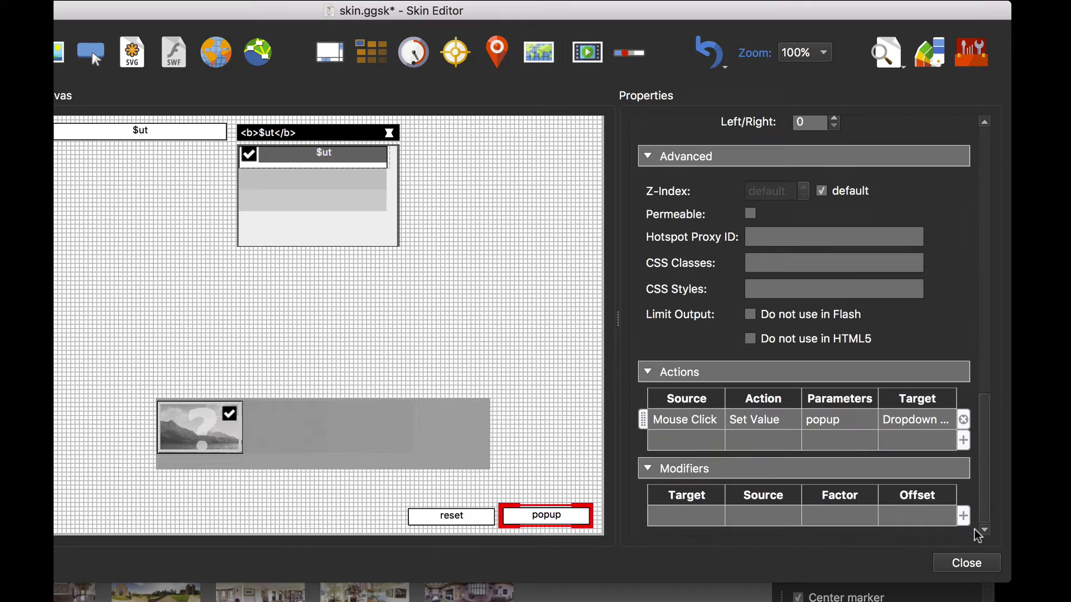
{"action": "left_click", "coordinate": [681, 422]}
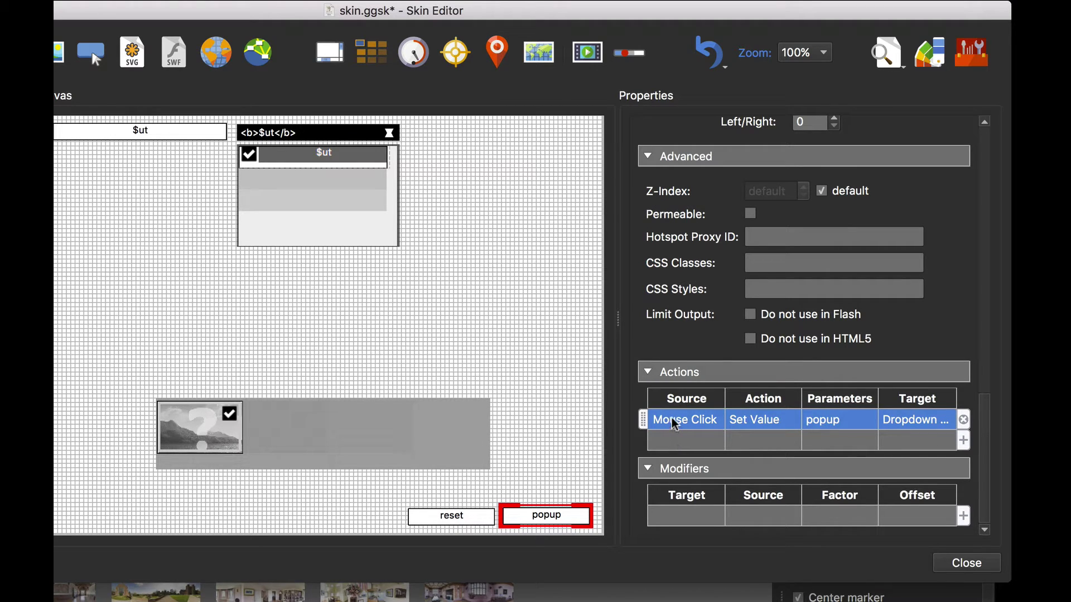
{"action": "left_click", "coordinate": [691, 448]}
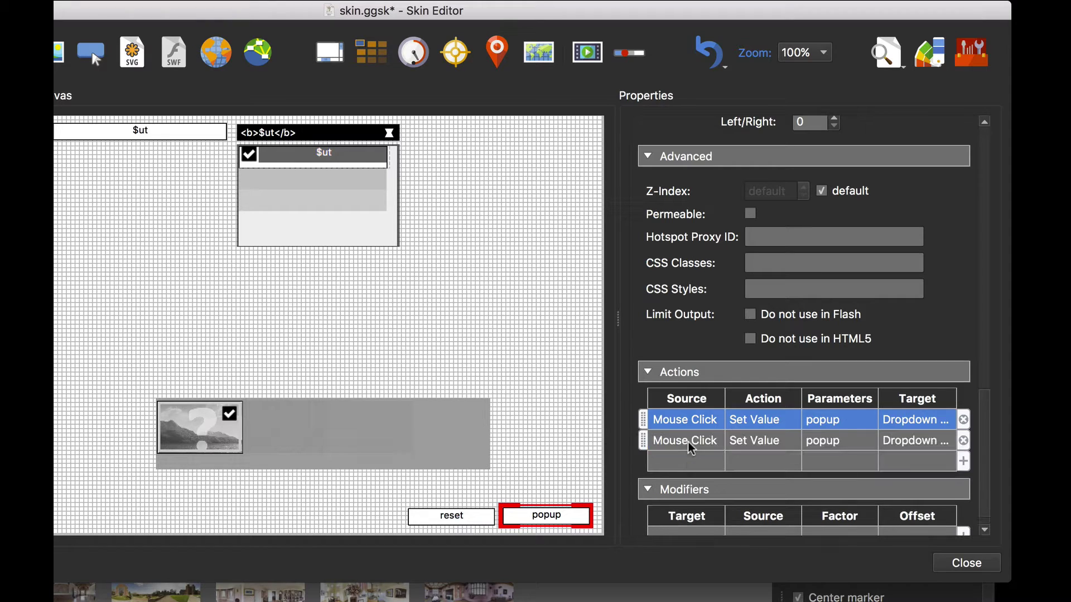
{"action": "double_click", "coordinate": [692, 441]}
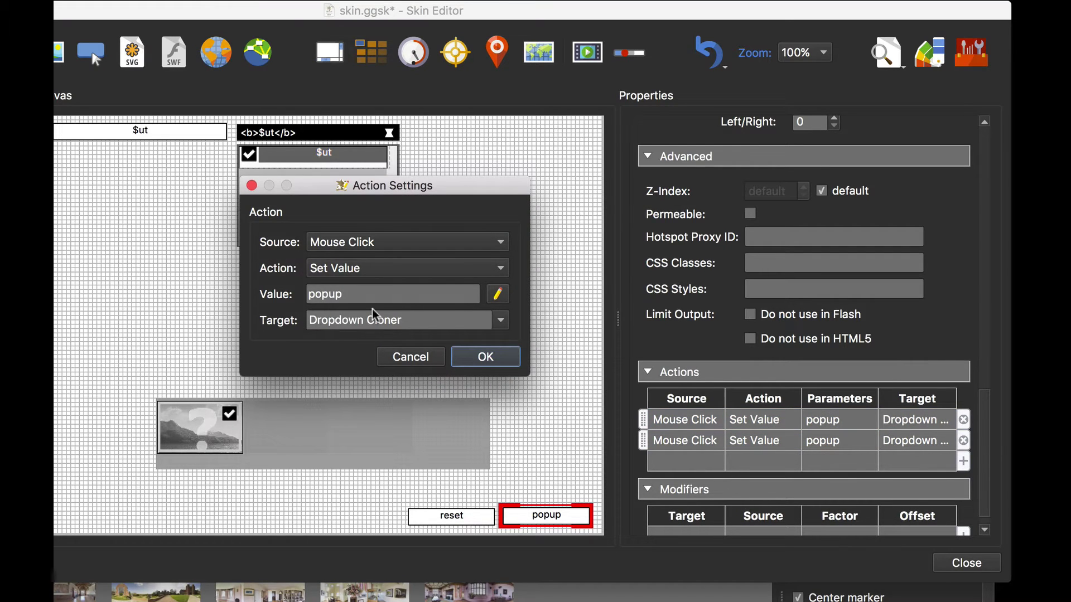
{"action": "left_click", "coordinate": [499, 321]}
{"action": "left_click_drag", "start_coordinate": [504, 369], "coordinate": [503, 400]}
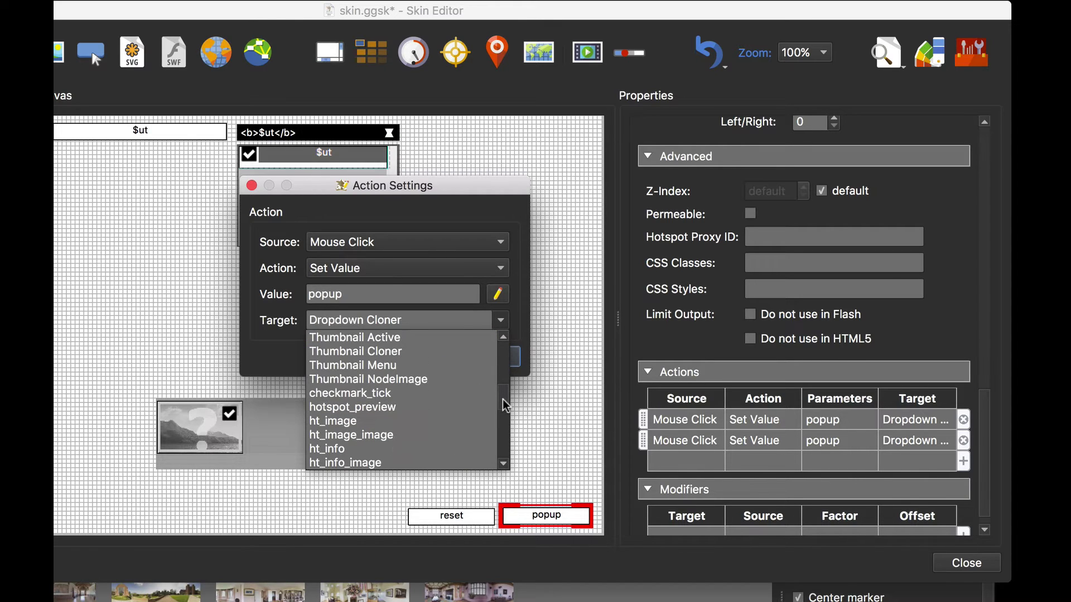
{"action": "left_click", "coordinate": [424, 353]}
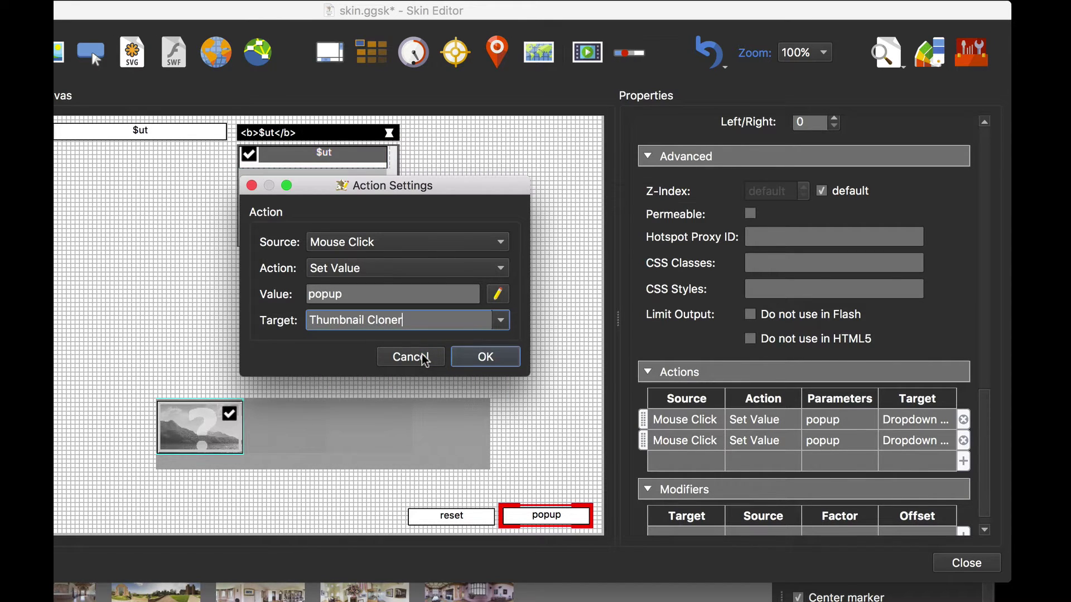
{"action": "left_click", "coordinate": [479, 358]}
Duplicate the reset button's Set Value action and retarget the copy to the Thumbnail Cloner
{"action": "left_click", "coordinate": [487, 516]}
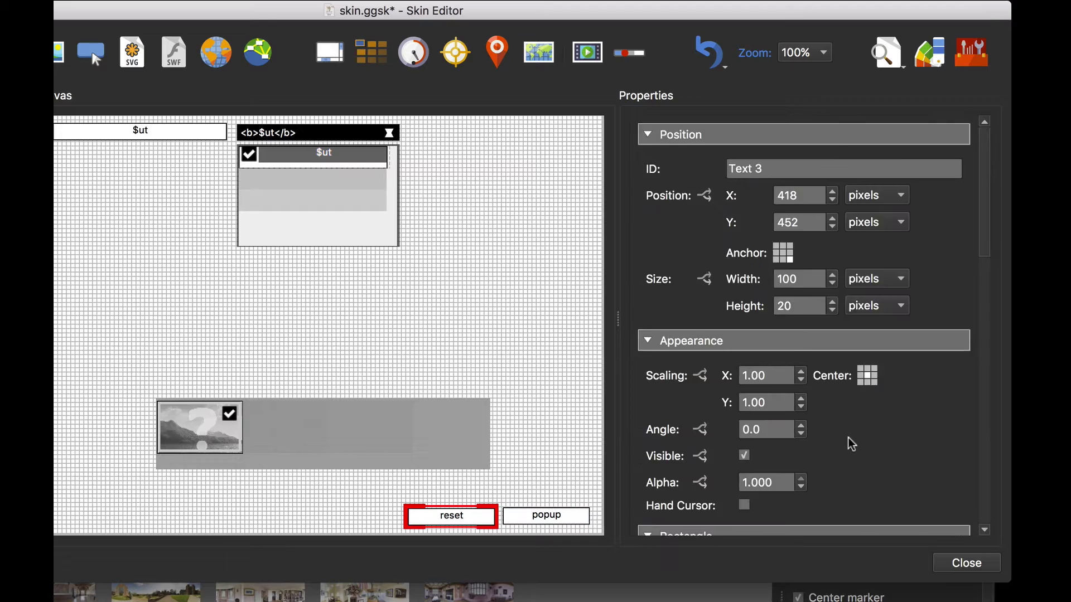
{"action": "scroll", "coordinate": [849, 446], "scroll_direction": "down", "scroll_amount": 15}
{"action": "left_click", "coordinate": [688, 421]}
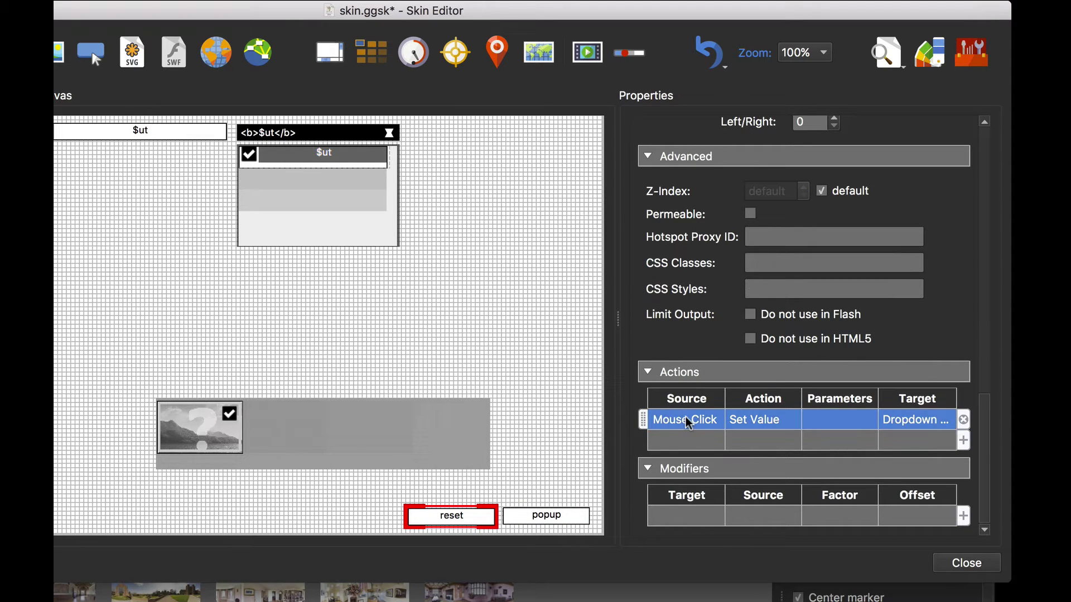
{"action": "key", "text": "super+v"}
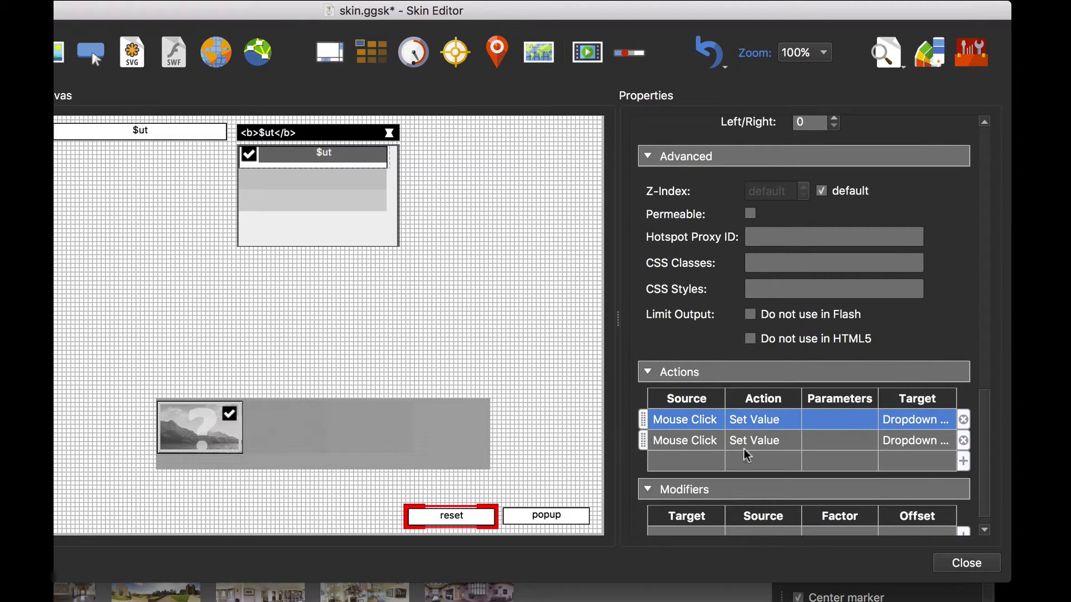
{"action": "double_click", "coordinate": [743, 443]}
{"action": "left_click", "coordinate": [498, 328]}
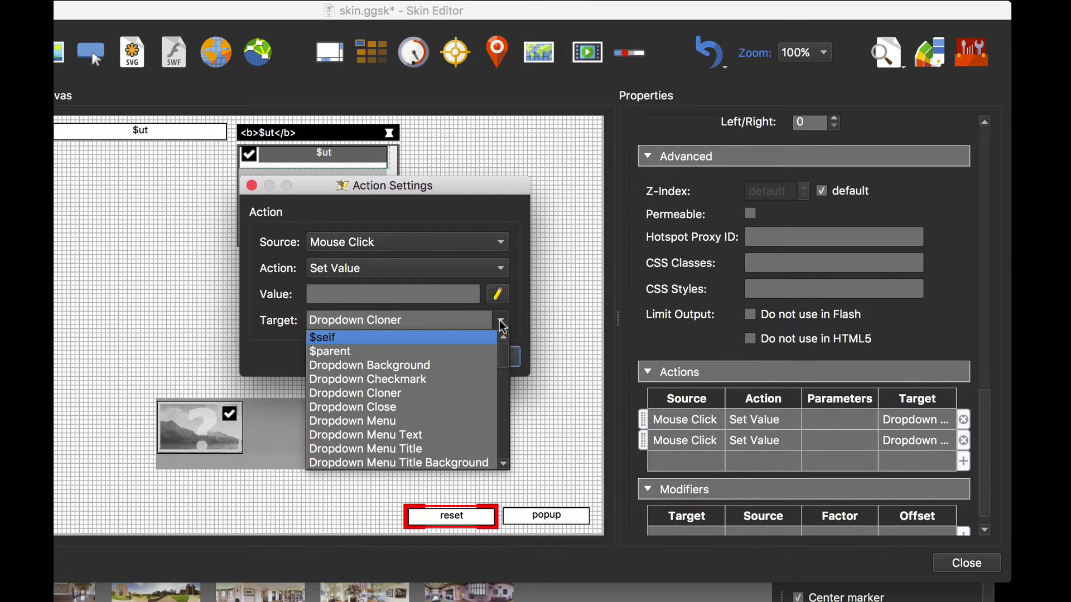
{"action": "scroll", "coordinate": [467, 399], "scroll_direction": "down", "scroll_amount": 10}
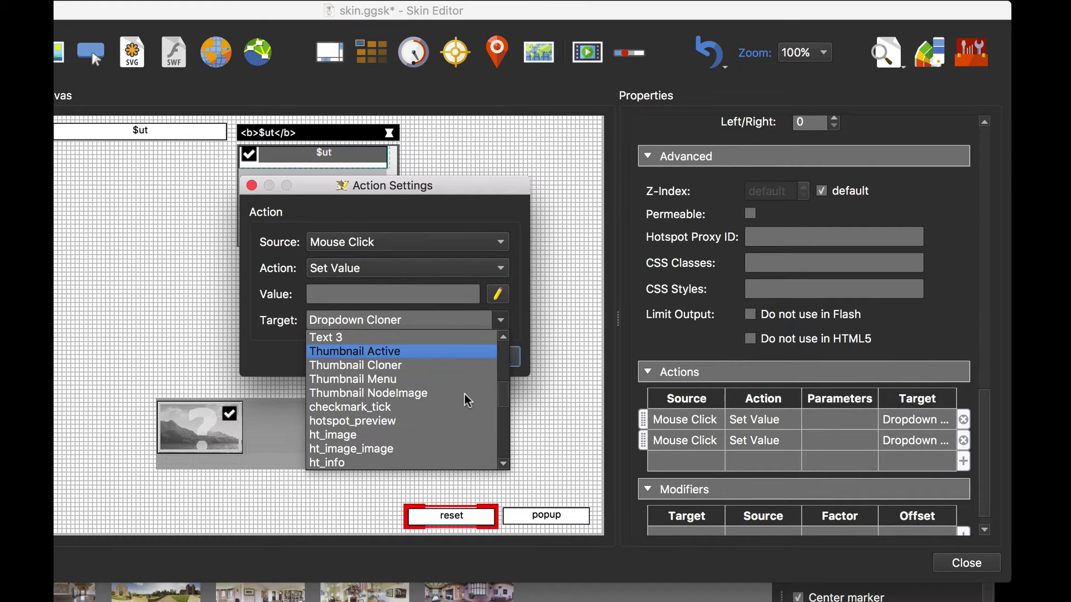
{"action": "left_click", "coordinate": [438, 365]}
{"action": "left_click", "coordinate": [480, 360]}
Save the skin changes and regenerate the tour preview
{"action": "left_click", "coordinate": [966, 563]}
{"action": "key", "text": "Return"}
{"action": "left_click", "coordinate": [819, 276]}
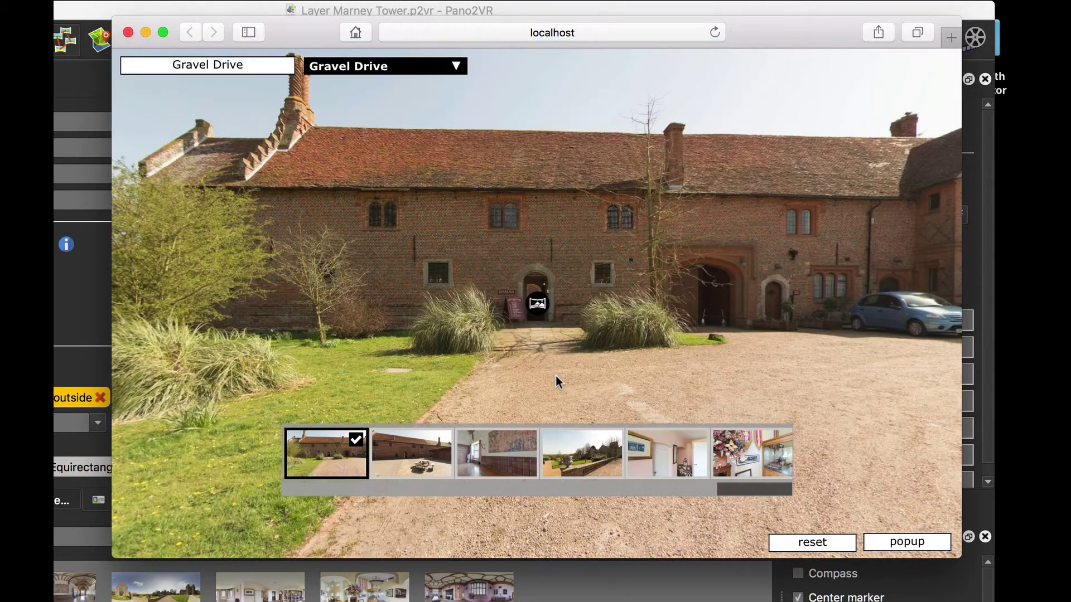
Apply the popup filter and switch between the East Court and Retainers Courtyard thumbnails
{"action": "scroll", "coordinate": [722, 491], "scroll_direction": "right", "scroll_amount": 2}
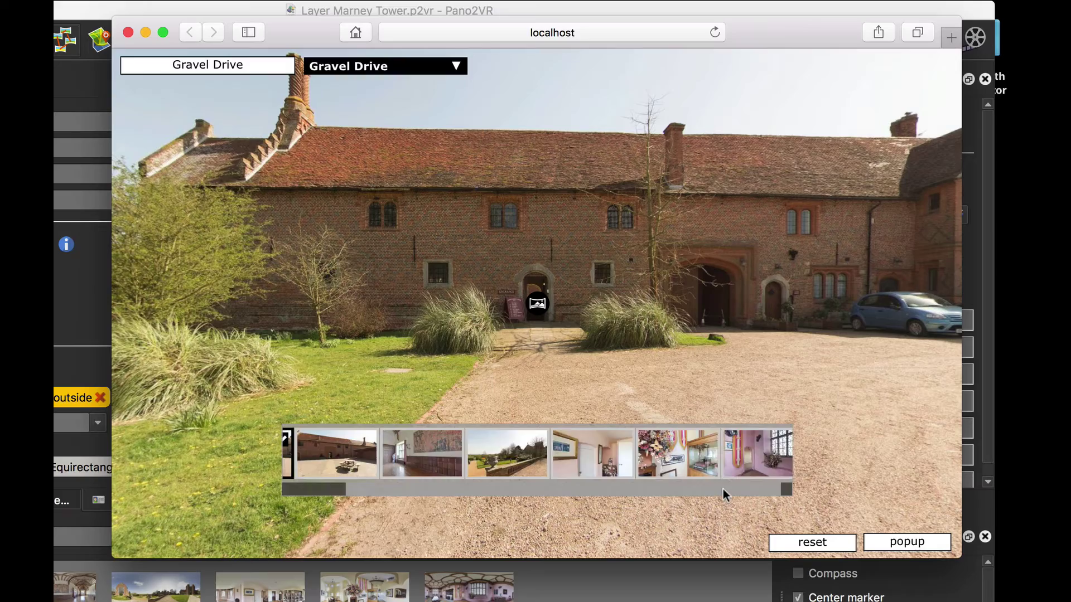
{"action": "left_click", "coordinate": [903, 545]}
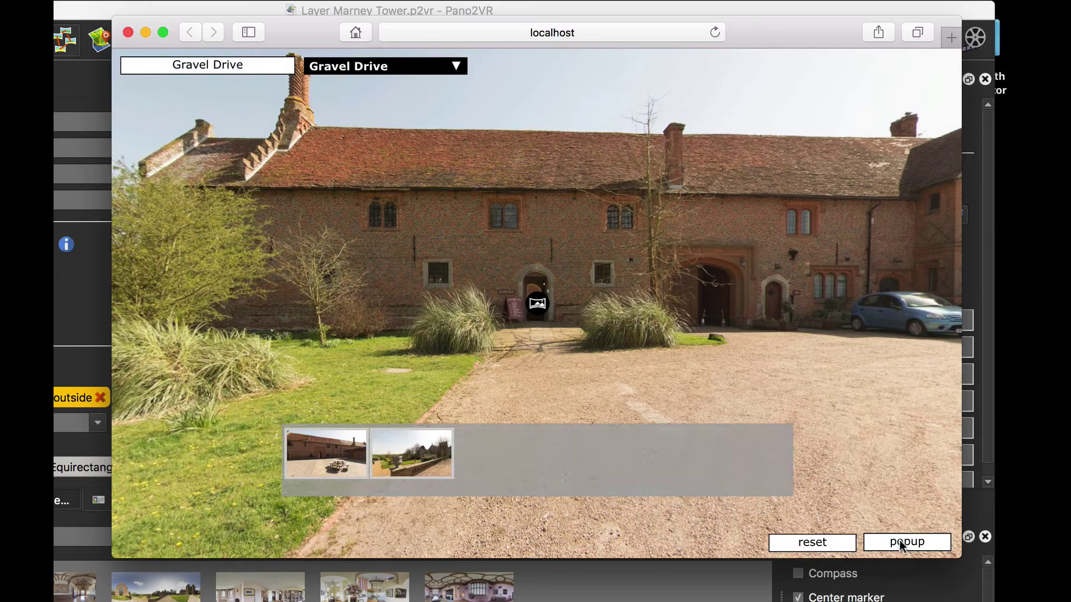
{"action": "left_click", "coordinate": [382, 450]}
{"action": "left_click", "coordinate": [327, 449]}
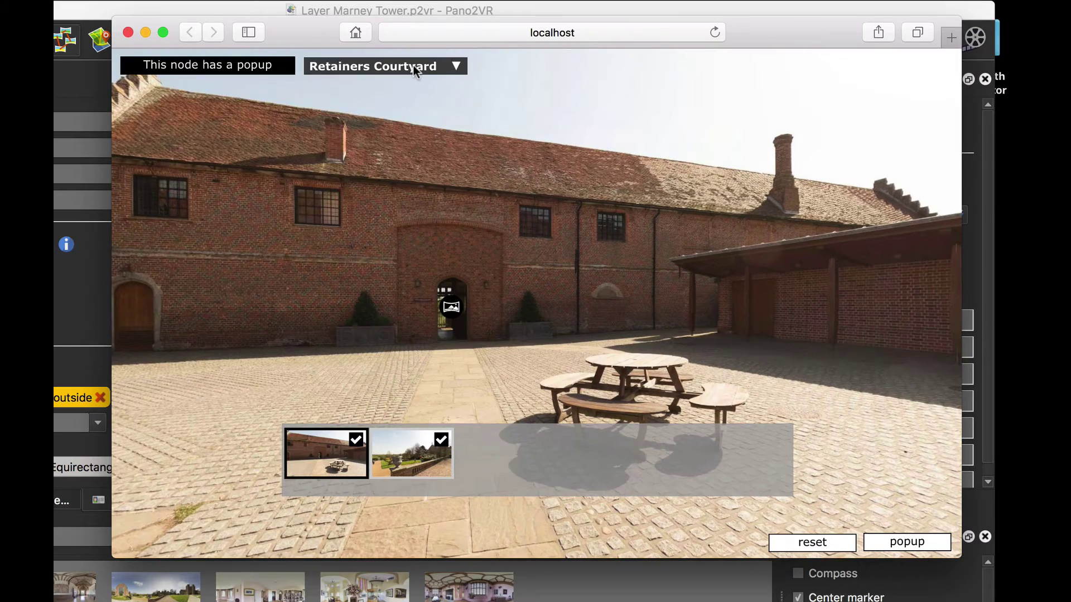
{"action": "left_click", "coordinate": [414, 65]}
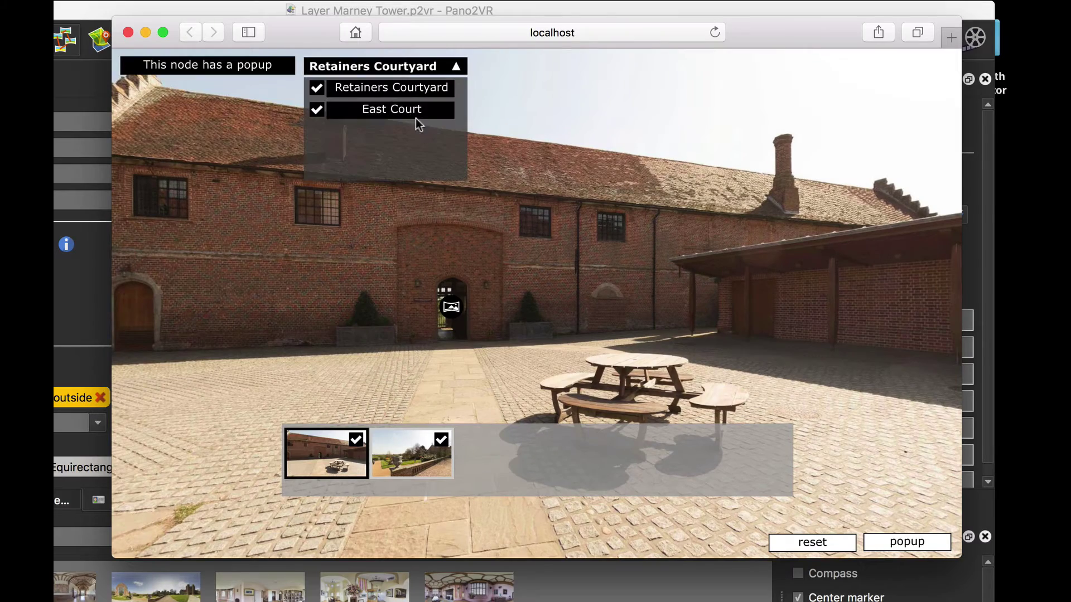
Reset the filter to restore all scenes, then close the Safari preview
{"action": "left_click", "coordinate": [839, 540]}
{"action": "mouse_move", "coordinate": [538, 329]}
{"action": "left_mouse_down"}
{"action": "mouse_move", "coordinate": [414, 337]}
{"action": "mouse_move", "coordinate": [540, 330]}
{"action": "left_mouse_up"}
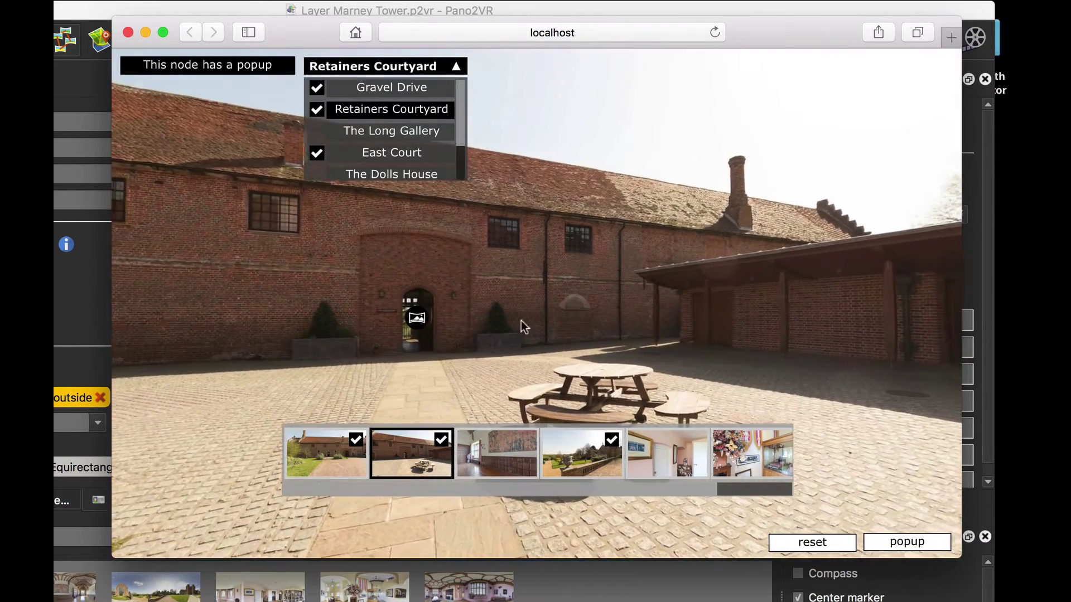
{"action": "left_click", "coordinate": [128, 34]}
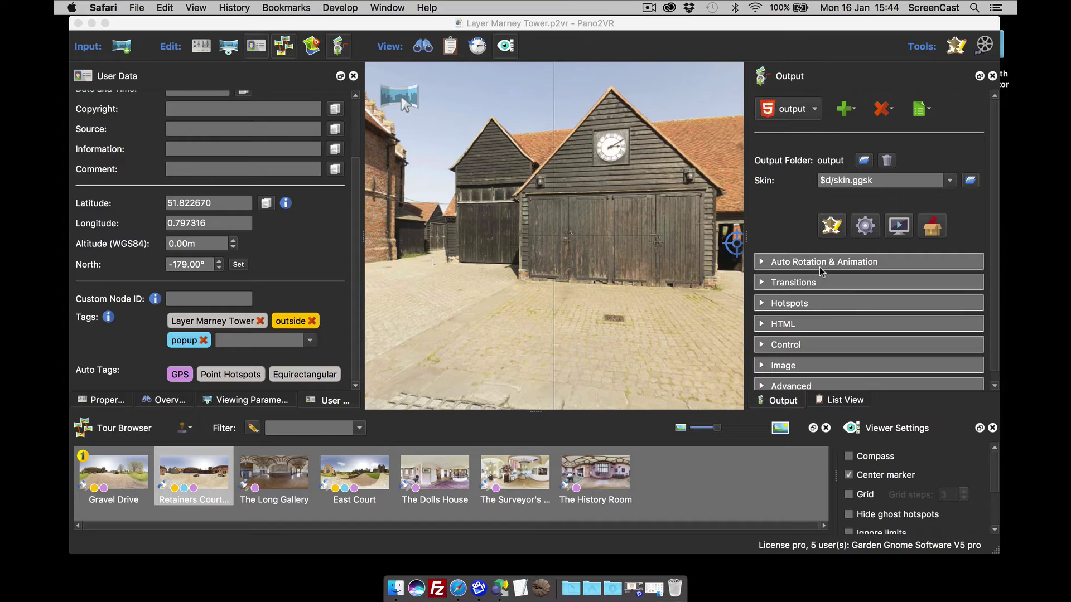
Insert the User-Defined Map with API component as Map 1 (385×285 at 129,36) via the Components Toolbox
{"action": "left_click", "coordinate": [832, 225]}
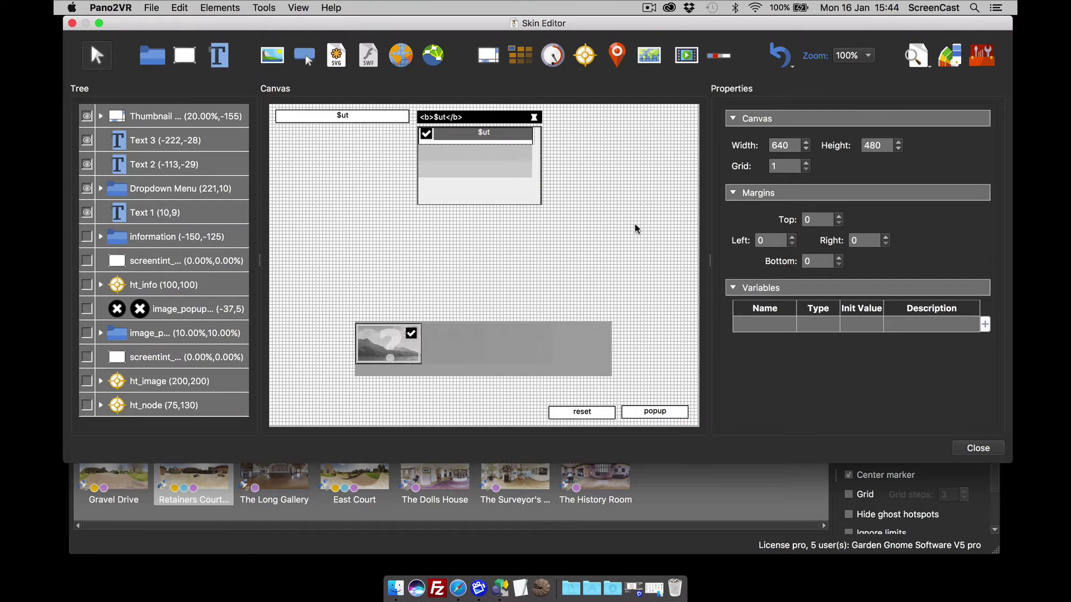
{"action": "left_click", "coordinate": [981, 55]}
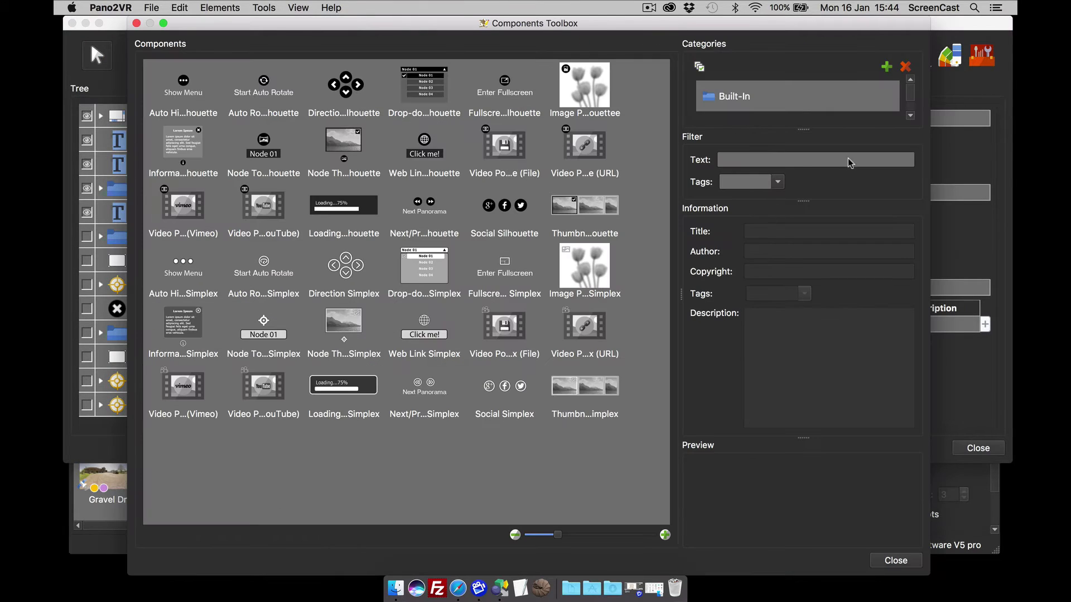
{"action": "scroll", "coordinate": [753, 100], "scroll_direction": "down", "scroll_amount": 1}
{"action": "left_click", "coordinate": [751, 100]}
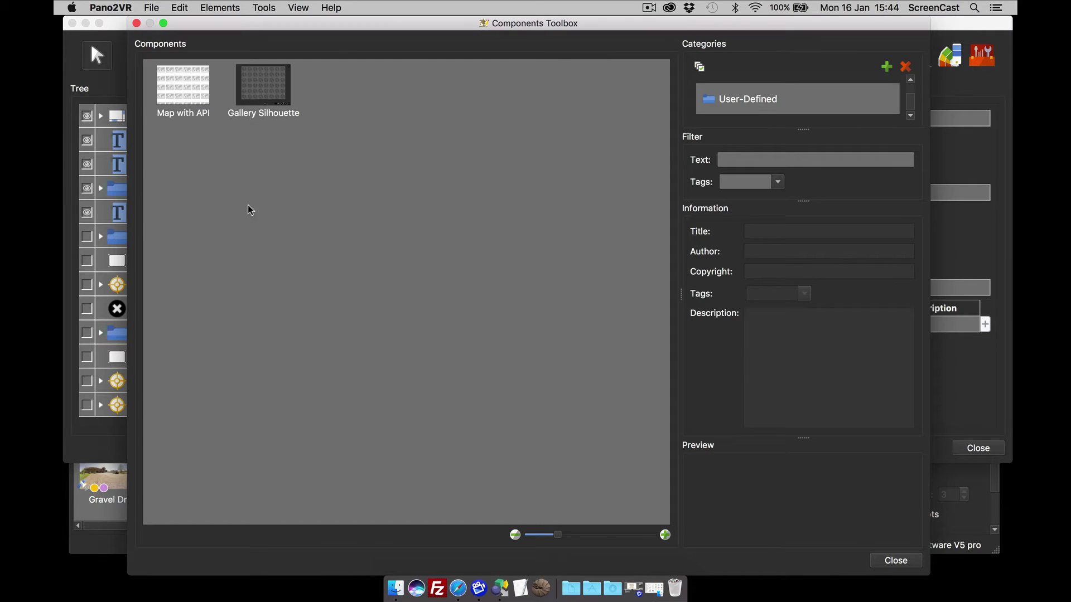
{"action": "double_click", "coordinate": [162, 101]}
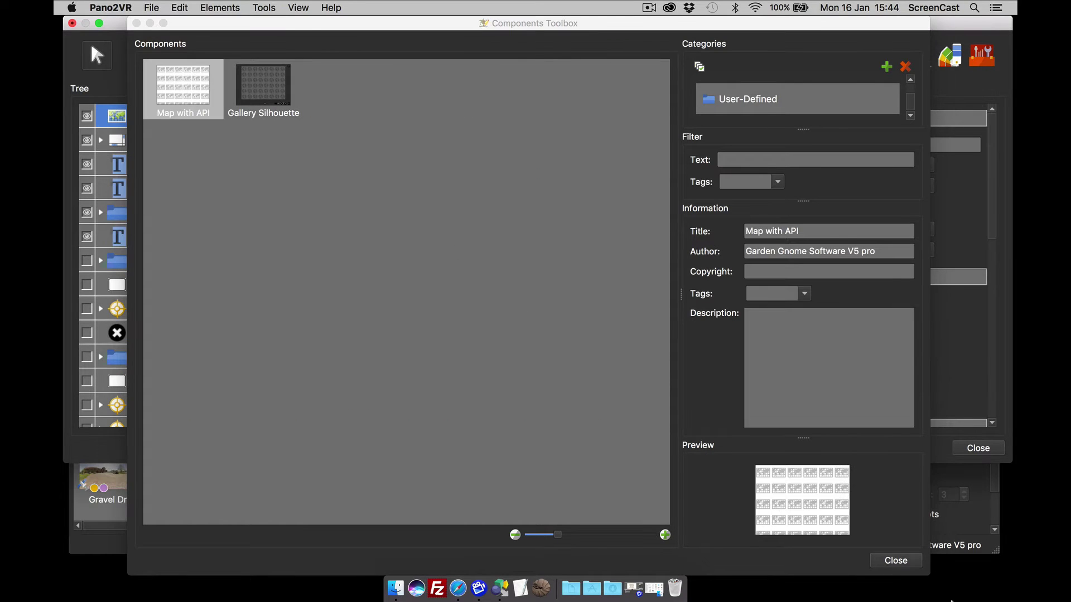
{"action": "left_click", "coordinate": [904, 559]}
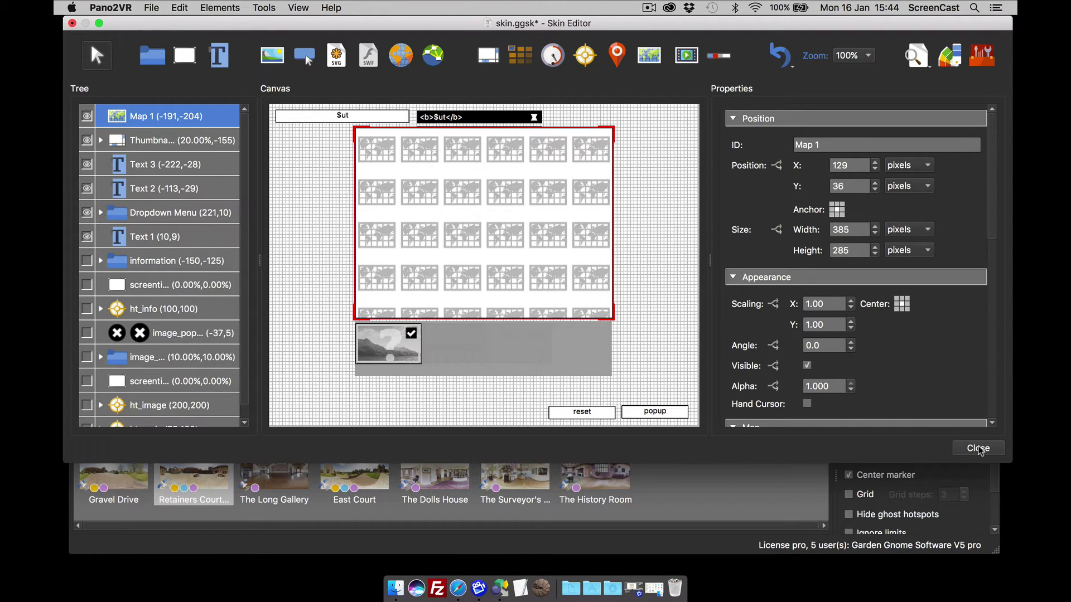
Copy the popup button's thumbnail Set Value action and retarget the duplicate to Map 1
{"action": "left_click", "coordinate": [670, 412]}
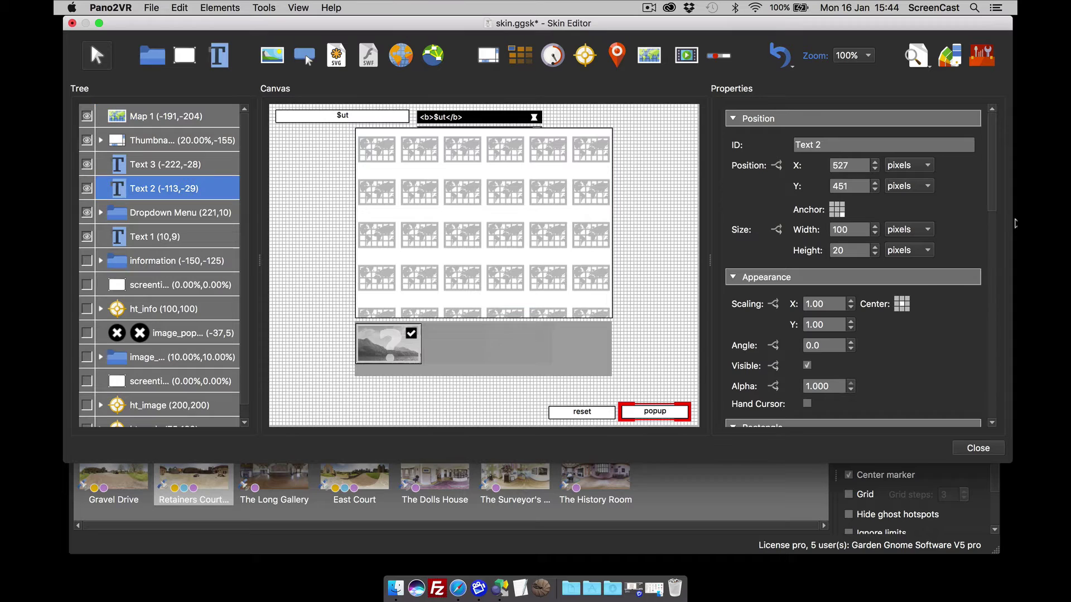
{"action": "left_click_drag", "start_coordinate": [991, 197], "coordinate": [998, 423]}
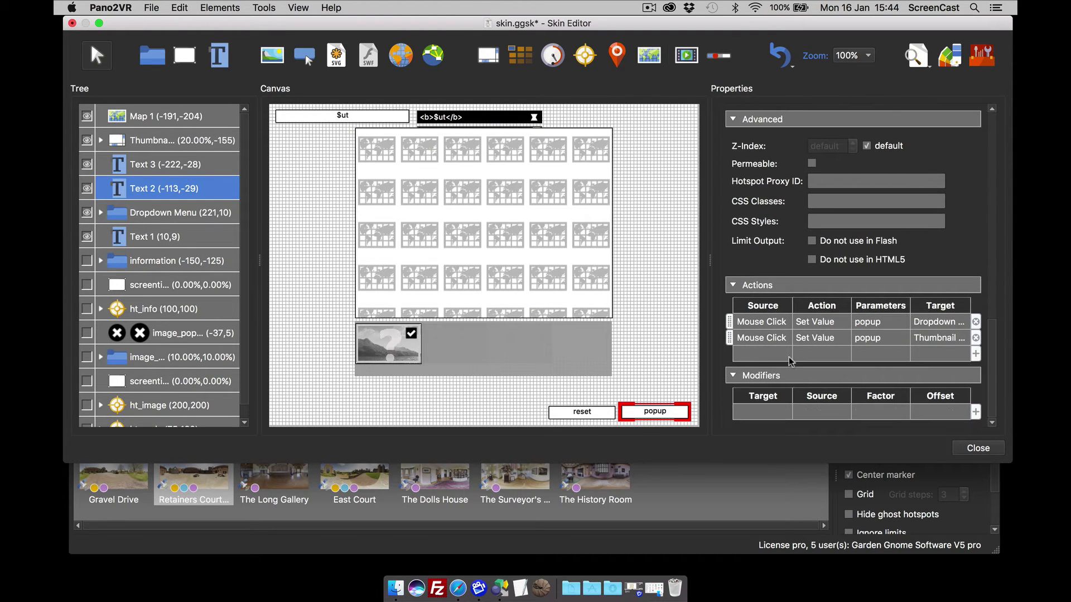
{"action": "left_click", "coordinate": [753, 338]}
{"action": "key", "text": "super+c"}
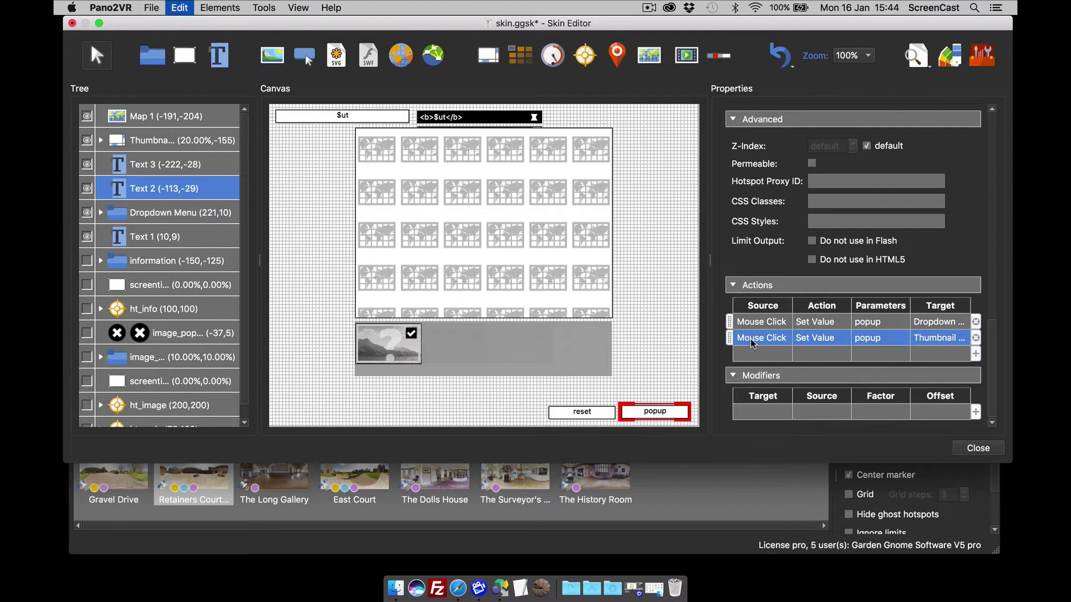
{"action": "key", "text": "super+v"}
{"action": "double_click", "coordinate": [771, 355]}
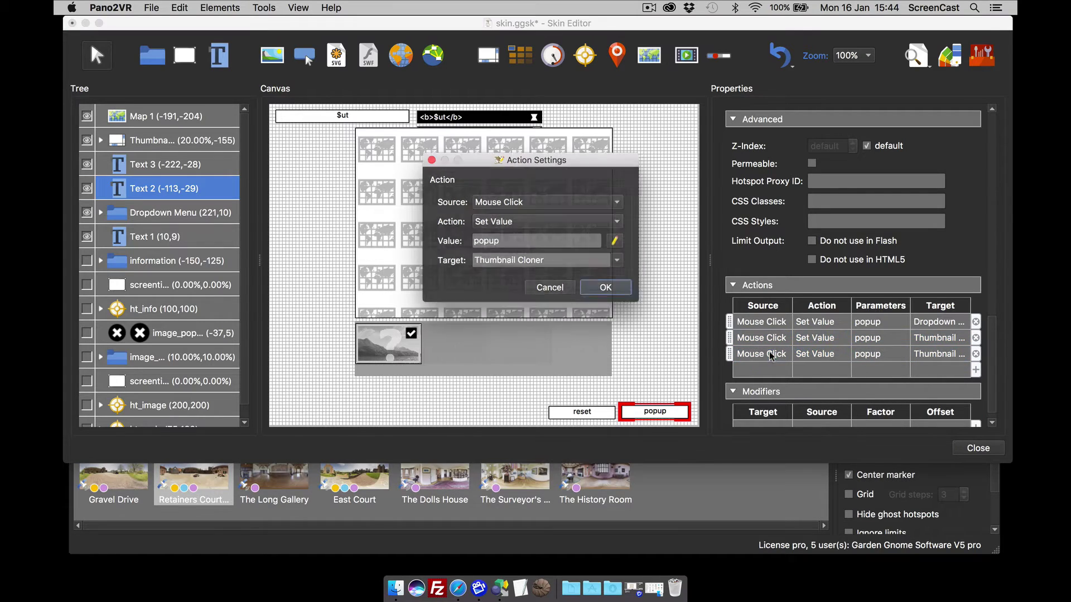
{"action": "left_click", "coordinate": [621, 262]}
{"action": "scroll", "coordinate": [560, 310], "scroll_direction": "down", "scroll_amount": 3}
{"action": "left_click", "coordinate": [560, 310]}
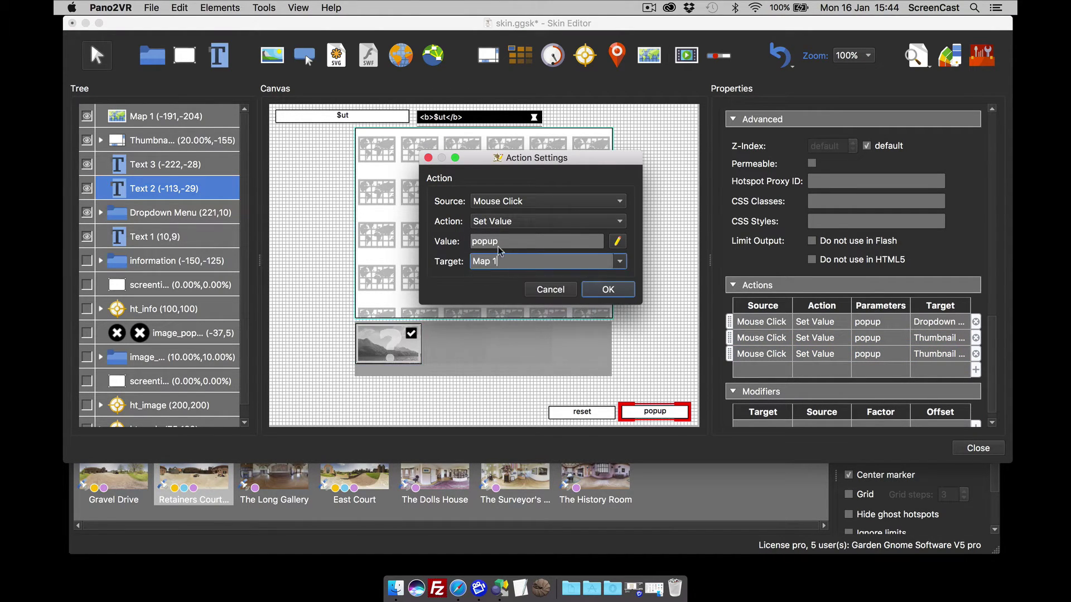
{"action": "left_click", "coordinate": [618, 290]}
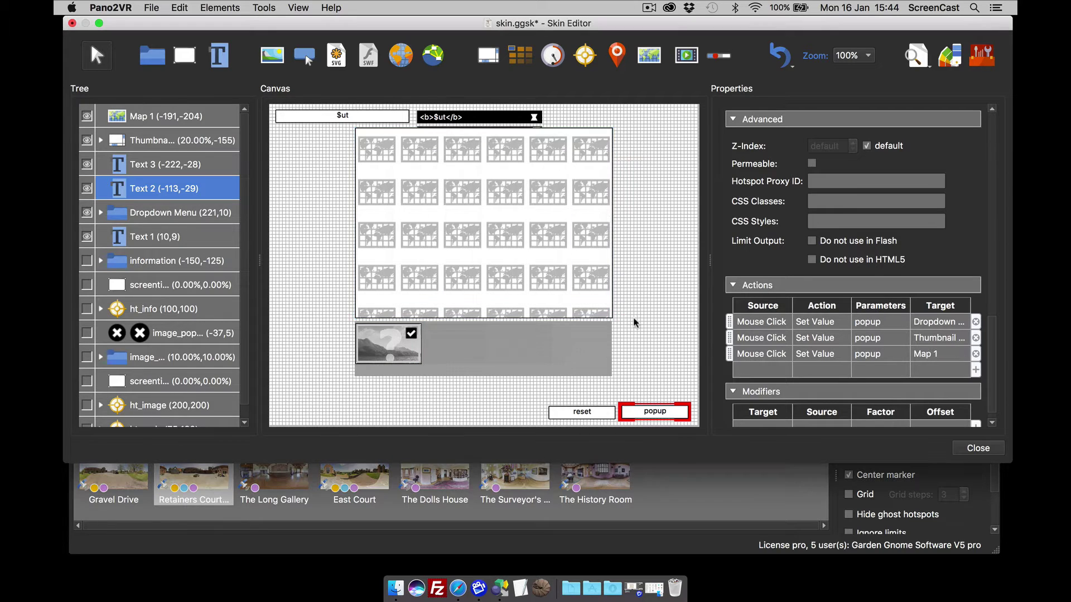
Duplicate the reset button's thumbnail action retargeted to Map 1, then close and save the skin
{"action": "left_click", "coordinate": [564, 411]}
{"action": "scroll", "coordinate": [879, 333], "scroll_direction": "down", "scroll_amount": 10}
{"action": "scroll", "coordinate": [879, 334], "scroll_direction": "down", "scroll_amount": 5}
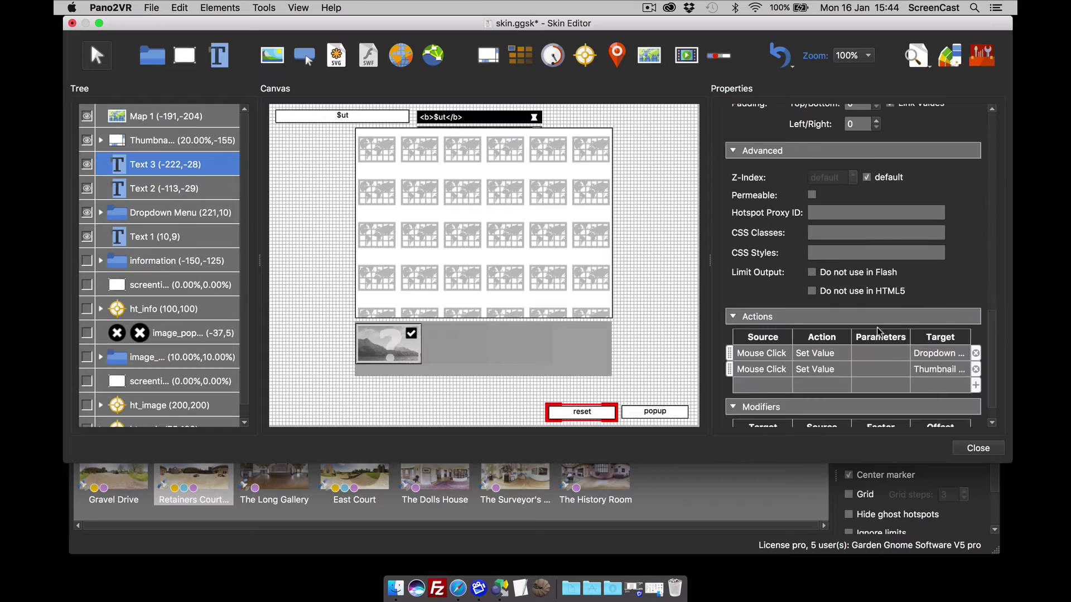
{"action": "left_click", "coordinate": [770, 341]}
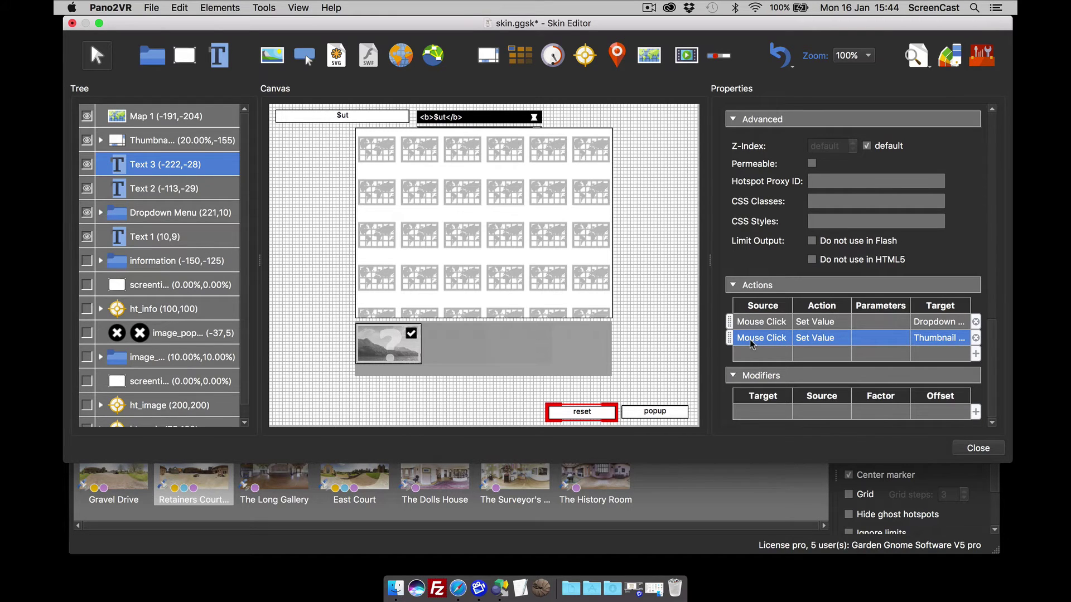
{"action": "key", "text": "super+v"}
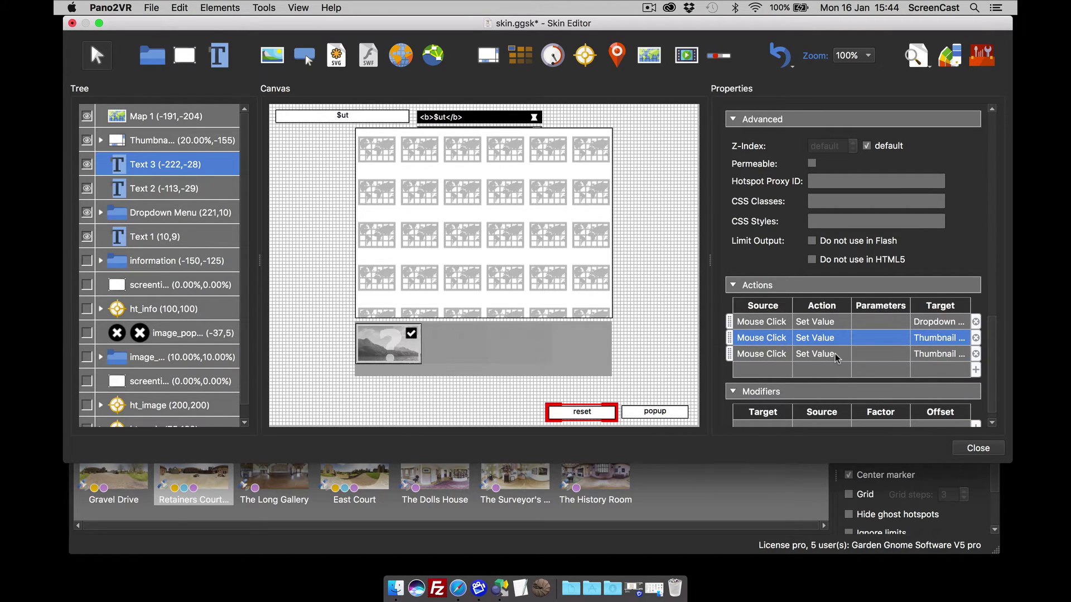
{"action": "double_click", "coordinate": [836, 357]}
{"action": "left_click", "coordinate": [620, 262]}
{"action": "scroll", "coordinate": [577, 325], "scroll_direction": "down", "scroll_amount": 5}
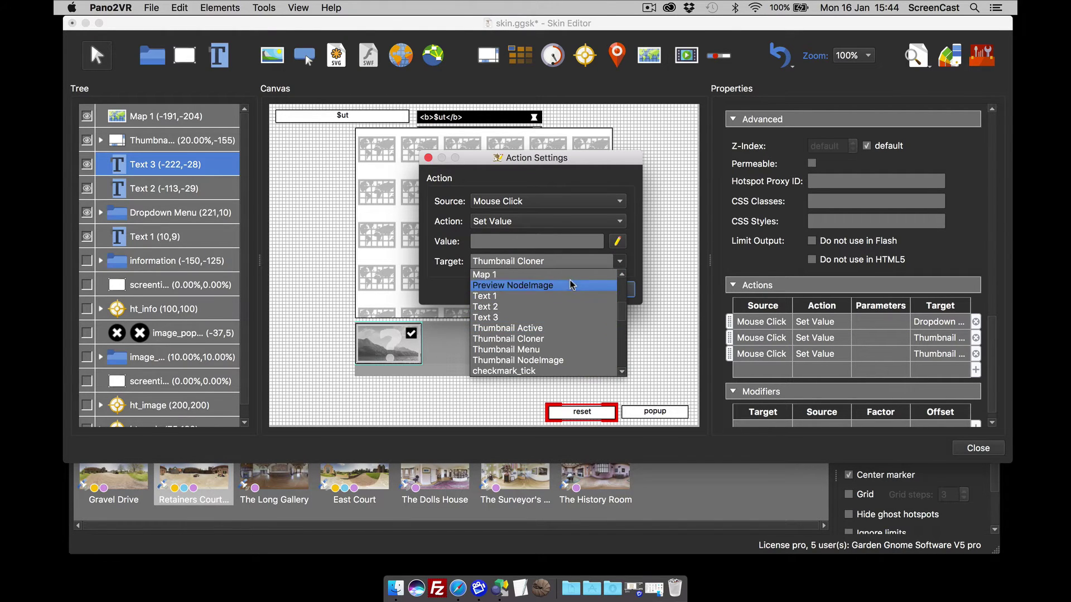
{"action": "left_click", "coordinate": [546, 274]}
{"action": "left_click", "coordinate": [607, 290]}
{"action": "left_click", "coordinate": [970, 449]}
{"action": "key", "text": "Return"}
Regenerate over pano.xml, filter by popup, and open East Court and Retainers Courtyard from their map markers
{"action": "left_click", "coordinate": [867, 228]}
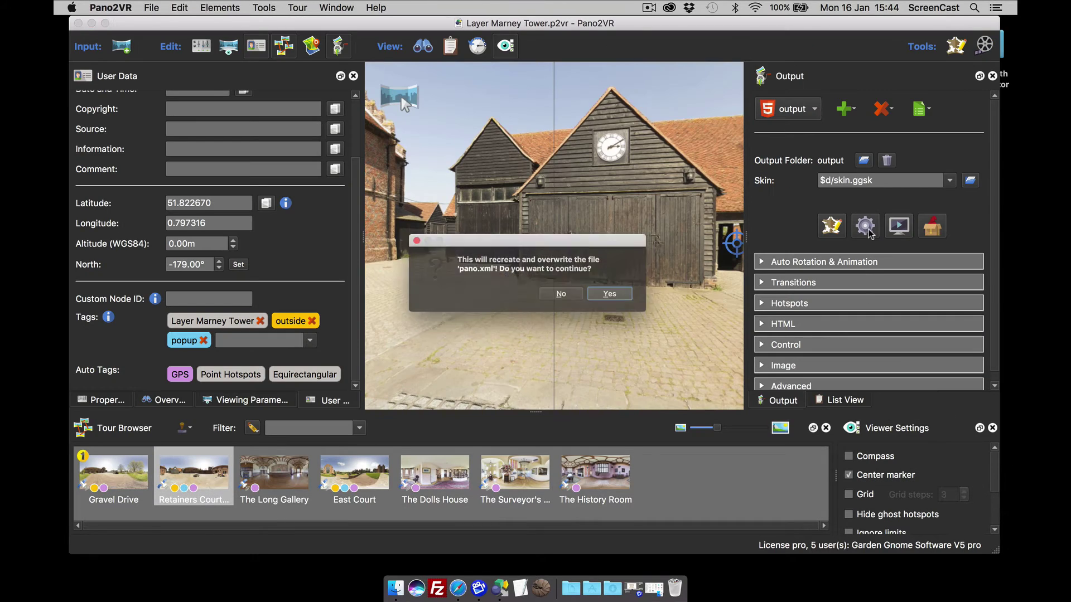
{"action": "key", "text": "Return"}
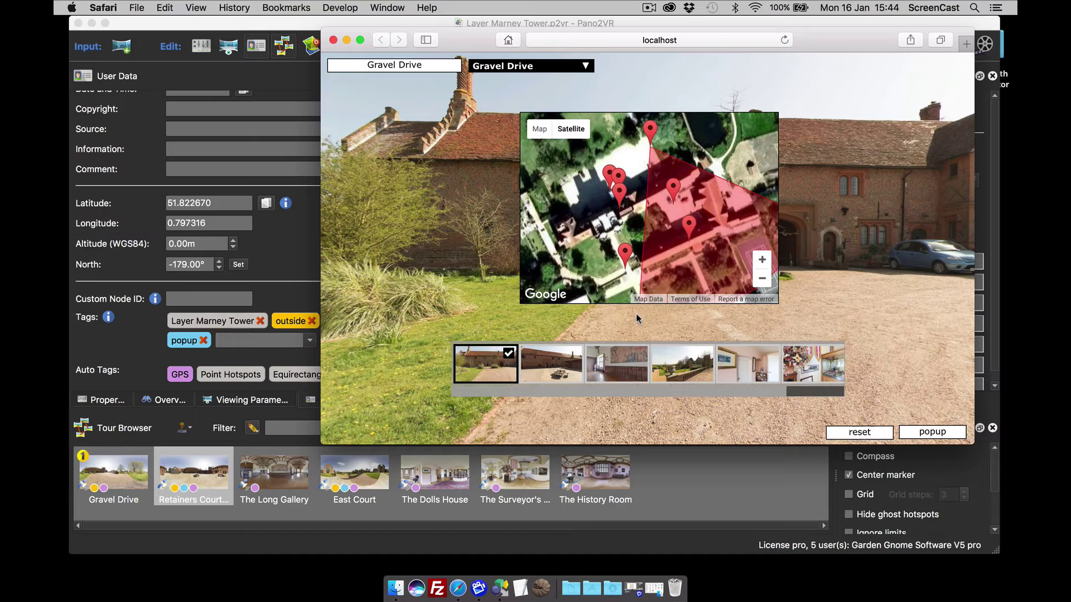
{"action": "left_click", "coordinate": [936, 433]}
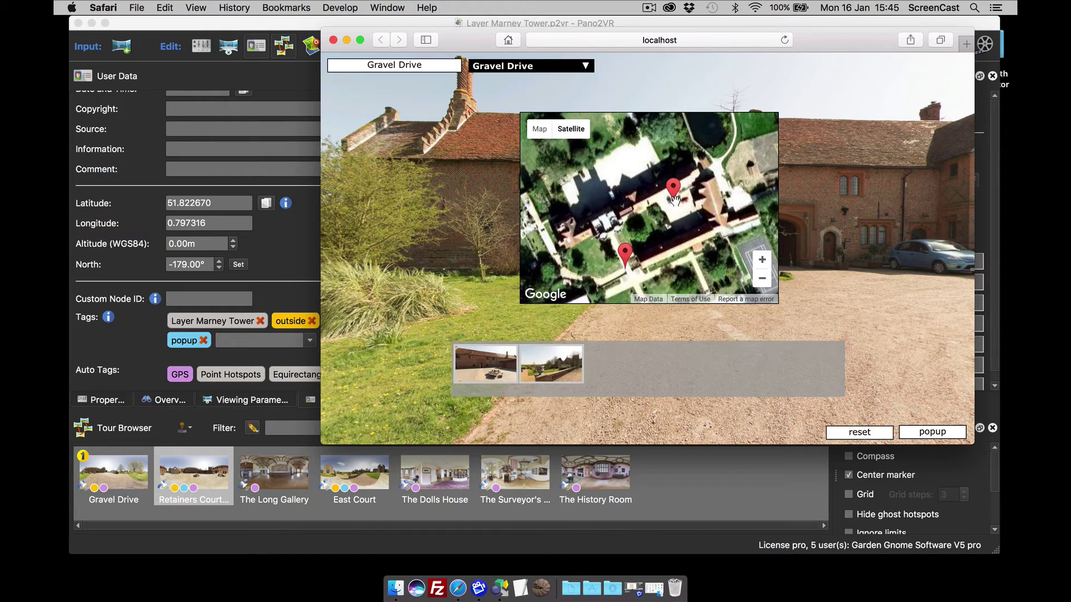
{"action": "left_click", "coordinate": [627, 258]}
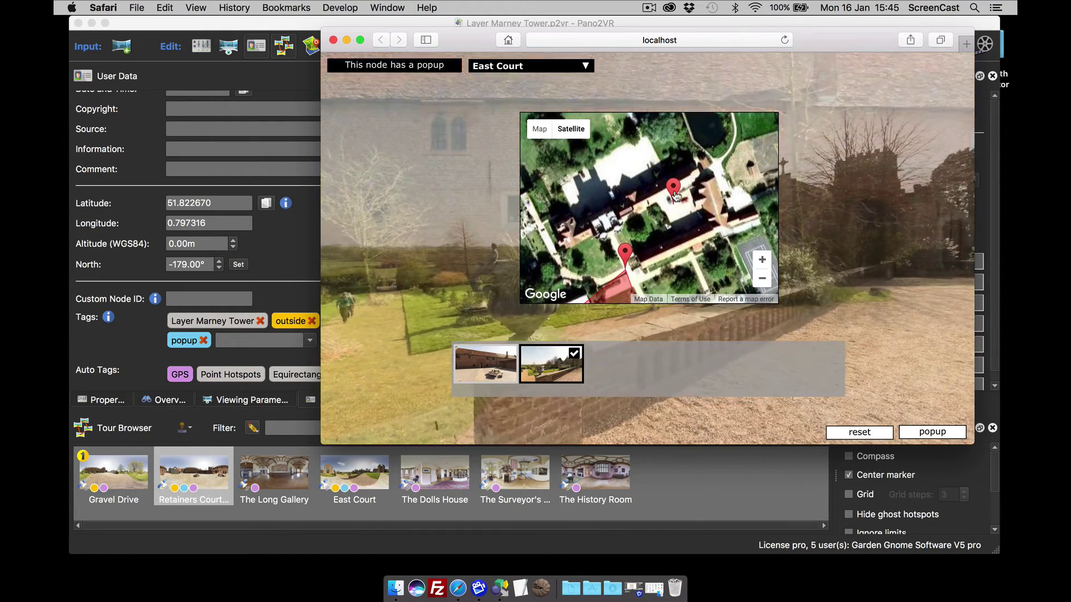
{"action": "left_click", "coordinate": [674, 192]}
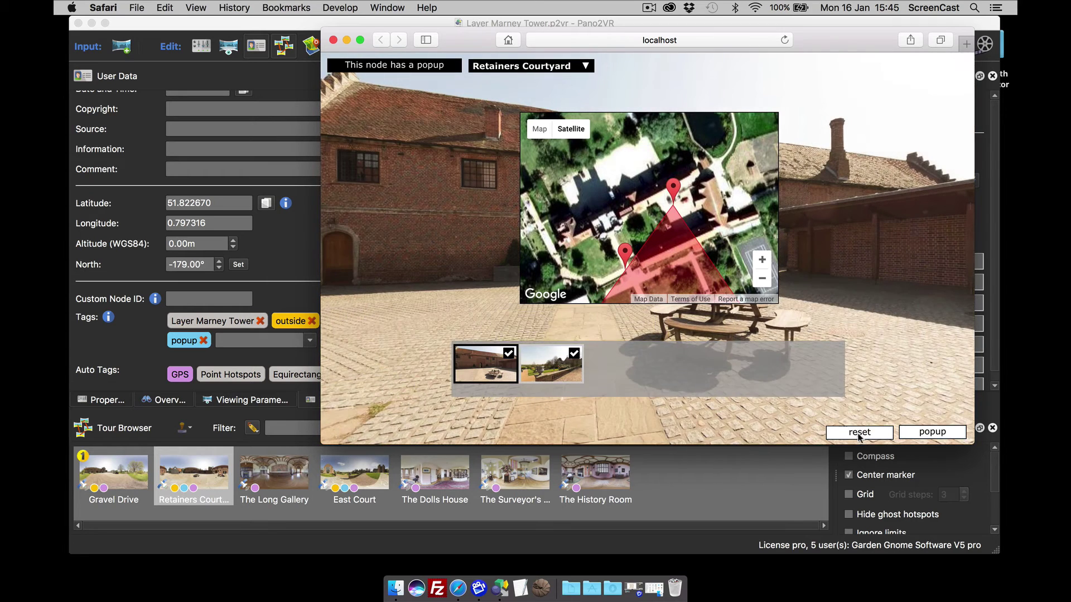
Reset to restore all map markers, close the Safari preview and reopen the Skin Editor
{"action": "left_click", "coordinate": [859, 433]}
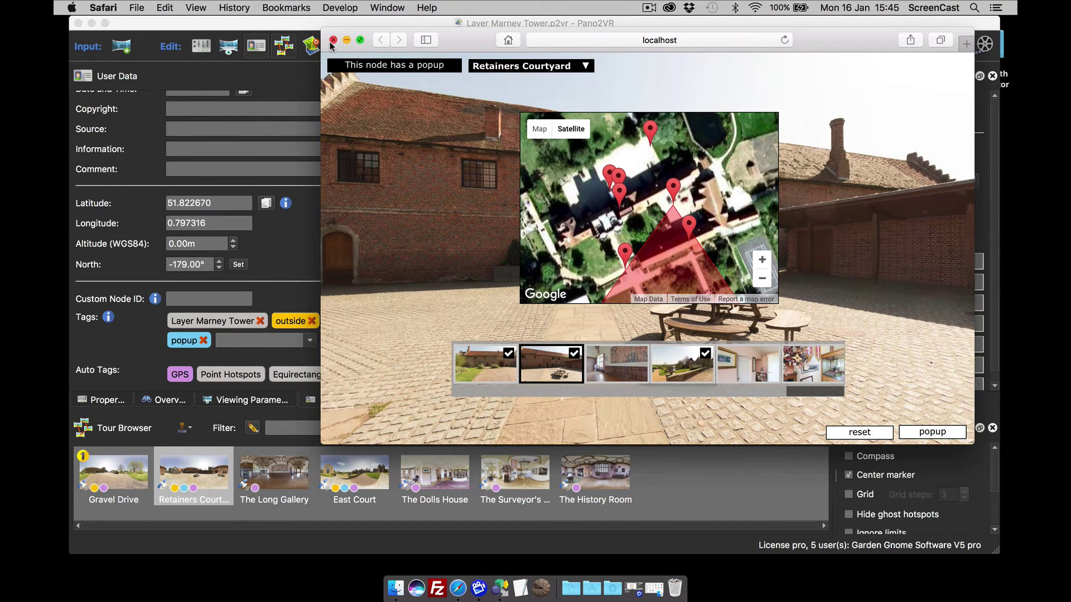
{"action": "left_click", "coordinate": [333, 41]}
{"action": "left_click", "coordinate": [831, 232]}
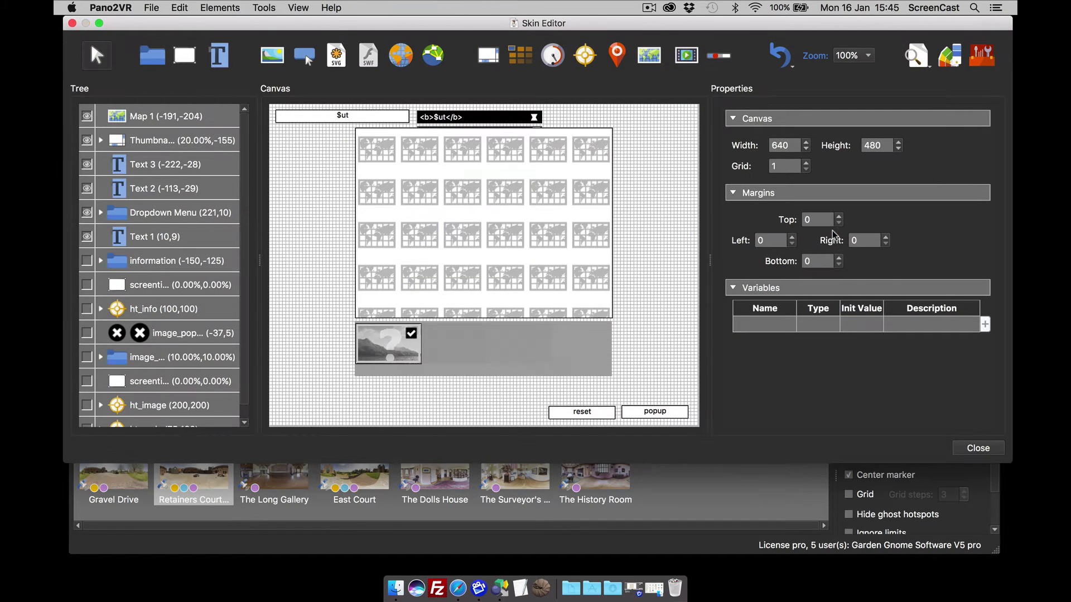
Draw Rectangle 1 near the canvas top-left and size it 16×16
{"action": "left_click", "coordinate": [184, 55]}
{"action": "left_click_drag", "start_coordinate": [282, 140], "coordinate": [304, 163]}
{"action": "left_click_drag", "start_coordinate": [854, 231], "coordinate": [822, 231]}
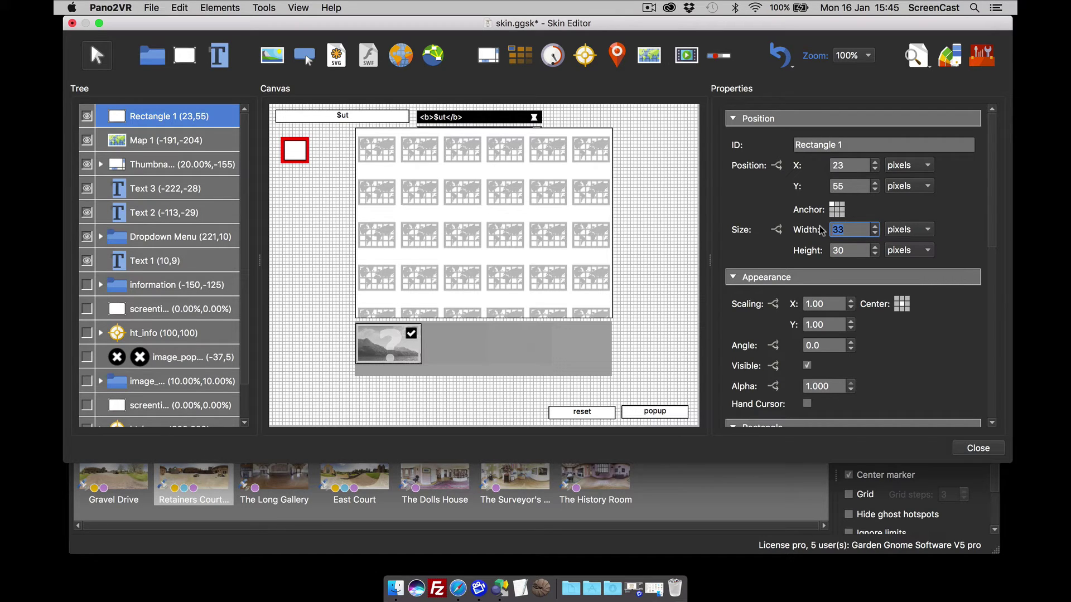
{"action": "type", "text": "16"}
{"action": "key", "text": "Tab"}
{"action": "type", "text": "16"}
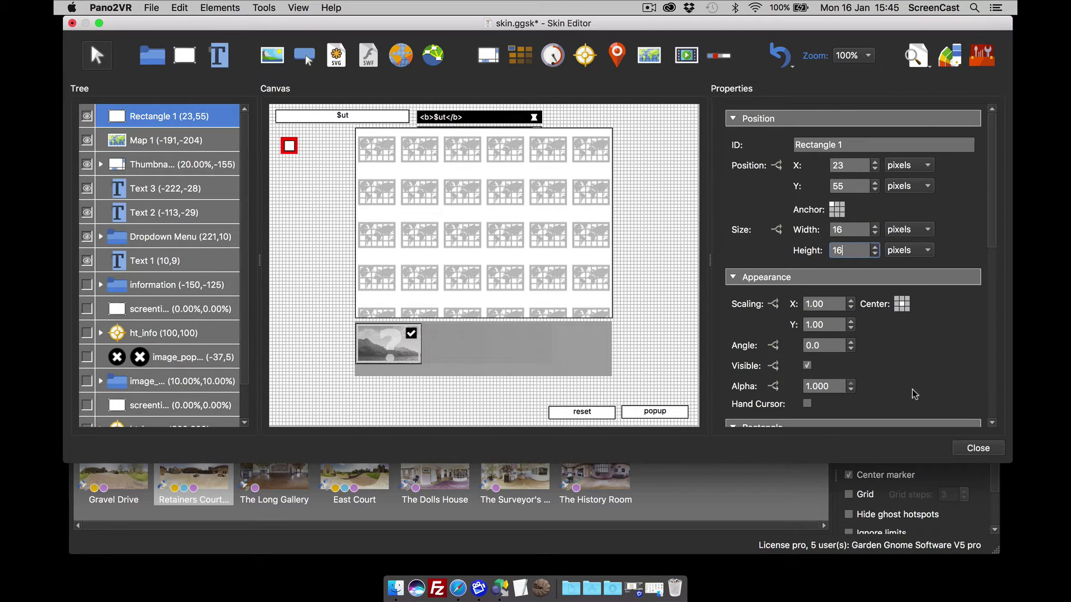
Set Rectangle 1's border radius to 999 and start a logic block for its background colour
{"action": "scroll", "coordinate": [907, 398], "scroll_direction": "down", "scroll_amount": 3}
{"action": "scroll", "coordinate": [842, 283], "scroll_direction": "up", "scroll_amount": 3}
{"action": "scroll", "coordinate": [854, 279], "scroll_direction": "down", "scroll_amount": 5}
{"action": "left_click", "coordinate": [843, 269]}
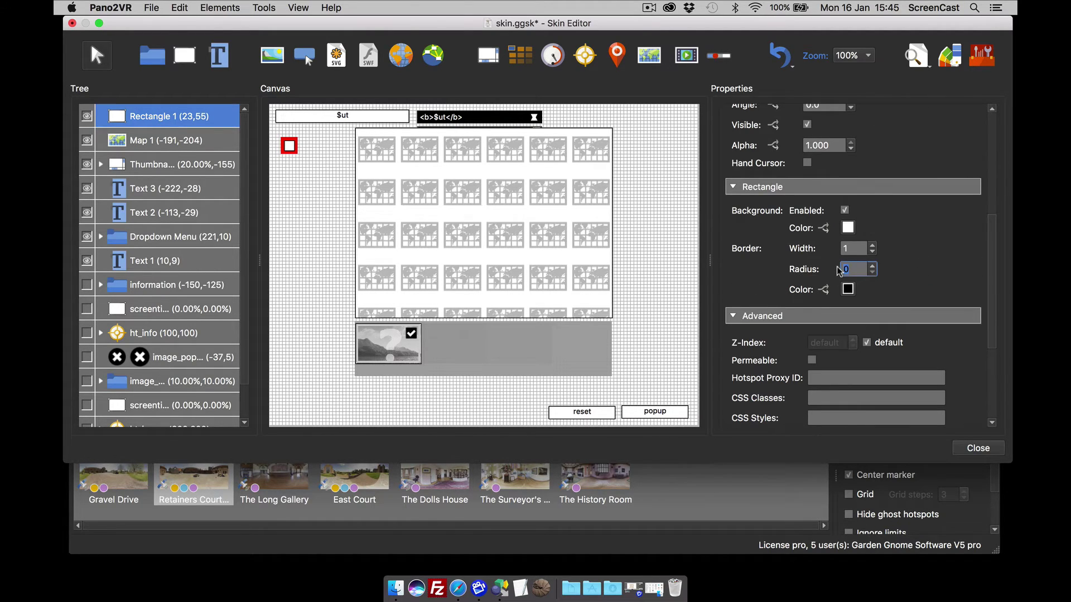
{"action": "key", "text": "Return"}
{"action": "scroll", "coordinate": [914, 280], "scroll_direction": "down", "scroll_amount": 2}
{"action": "scroll", "coordinate": [915, 280], "scroll_direction": "up", "scroll_amount": 4}
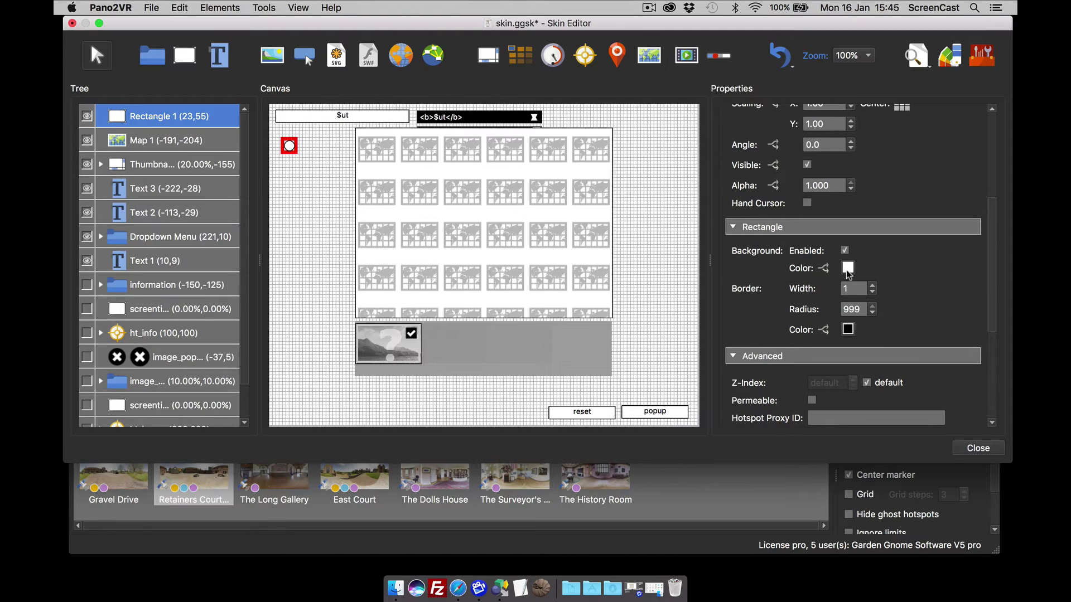
{"action": "left_click", "coordinate": [825, 271]}
Add a logic block condition: when node Tags contain 'popup', set the background colour green
{"action": "left_click", "coordinate": [399, 155]}
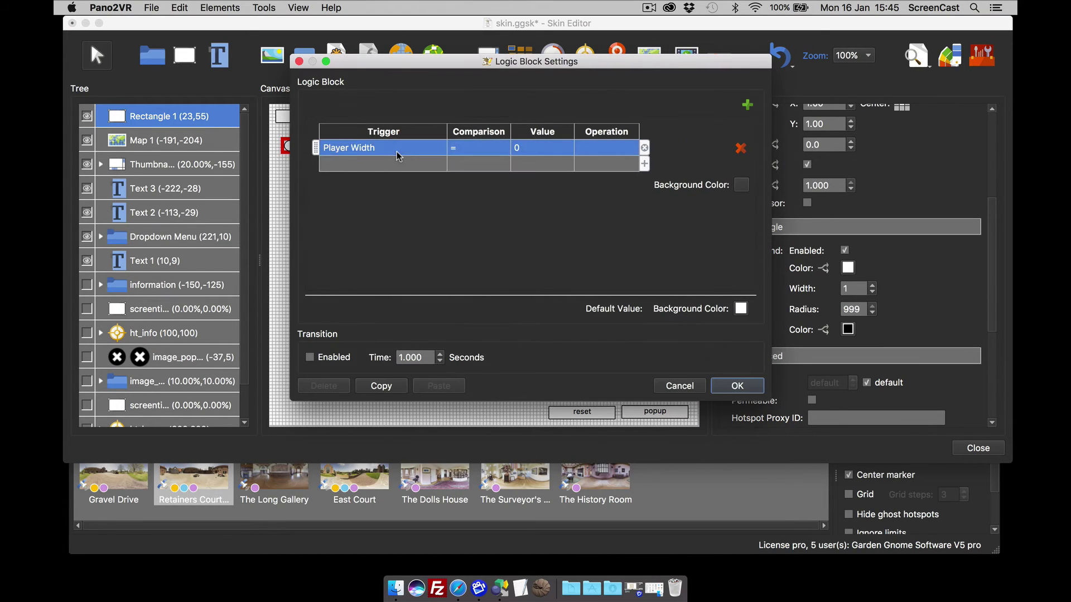
{"action": "left_click", "coordinate": [398, 156]}
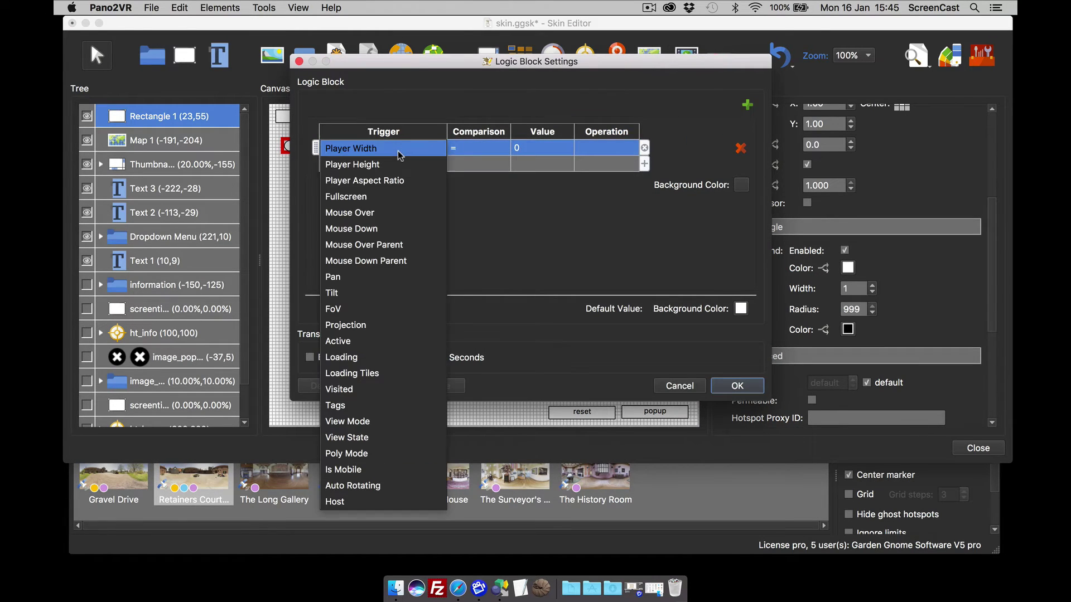
{"action": "left_click", "coordinate": [381, 406]}
{"action": "left_click", "coordinate": [537, 149]}
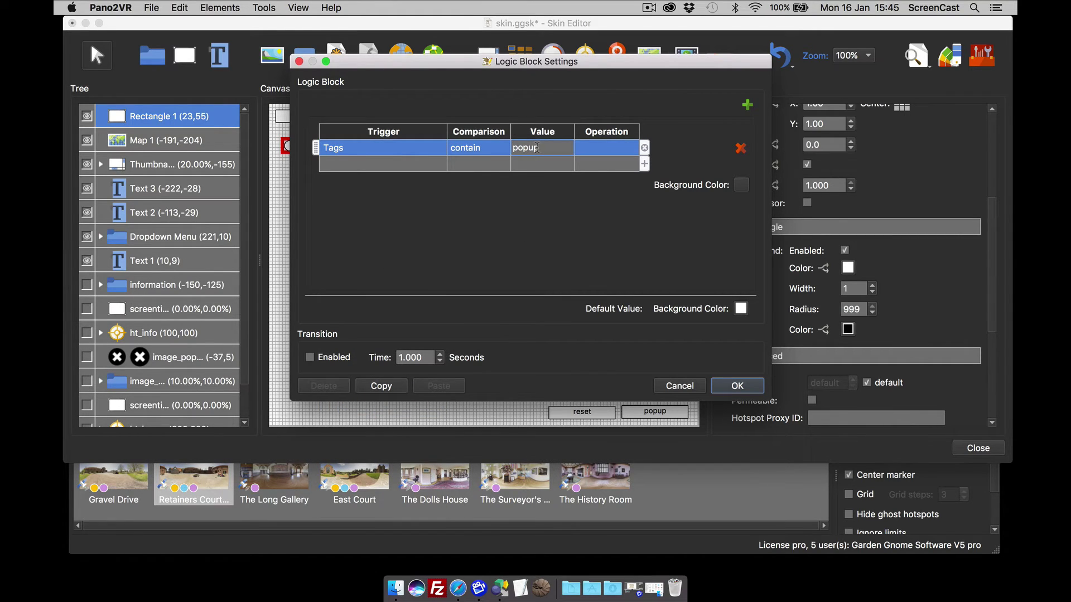
{"action": "left_click", "coordinate": [742, 185]}
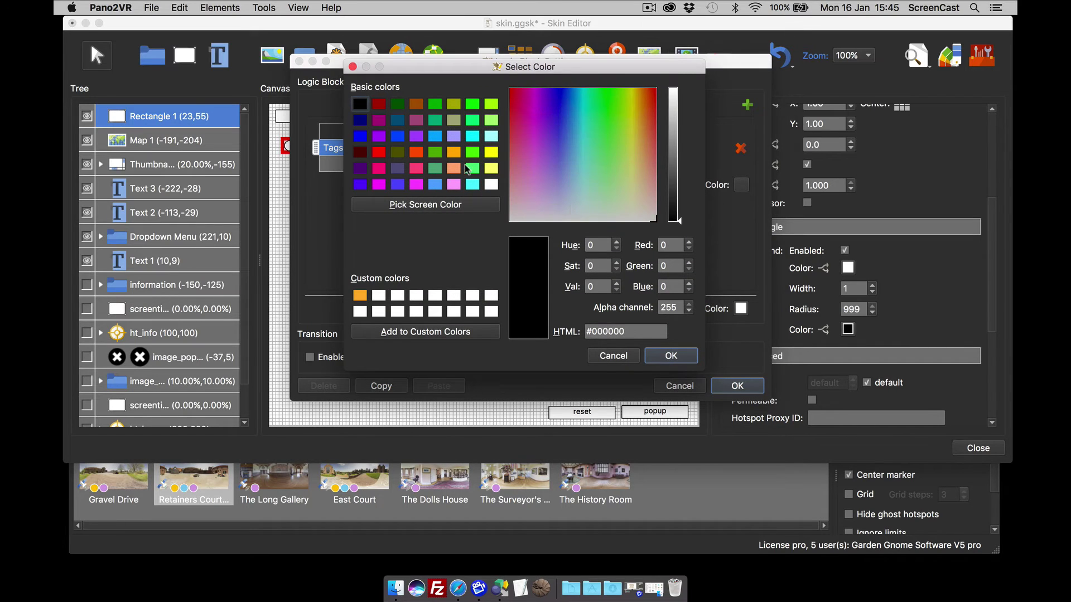
{"action": "left_click", "coordinate": [471, 104]}
{"action": "left_click", "coordinate": [671, 356]}
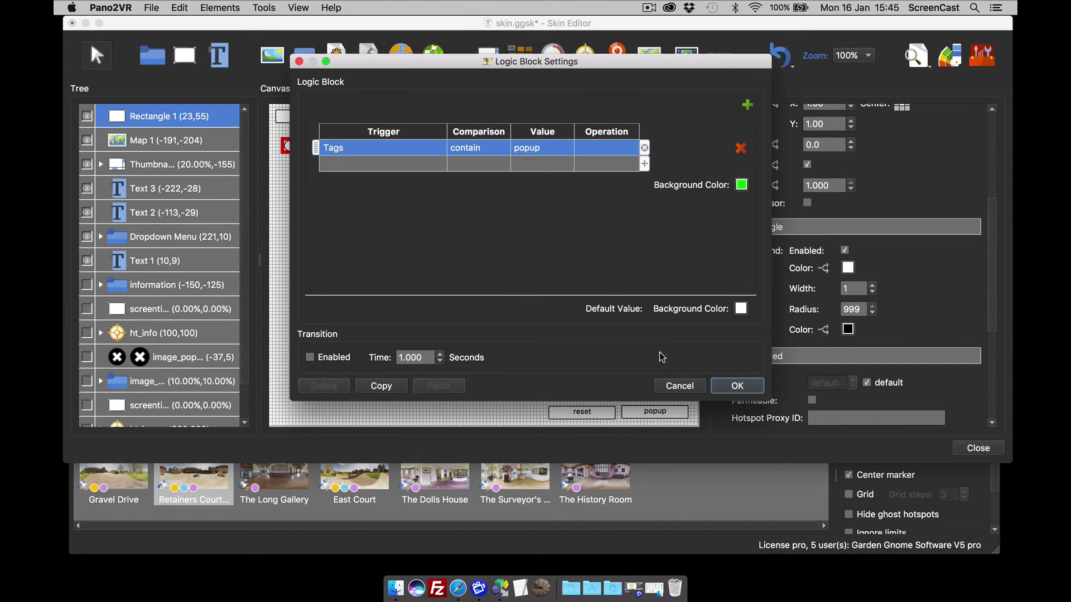
{"action": "left_click", "coordinate": [736, 386]}
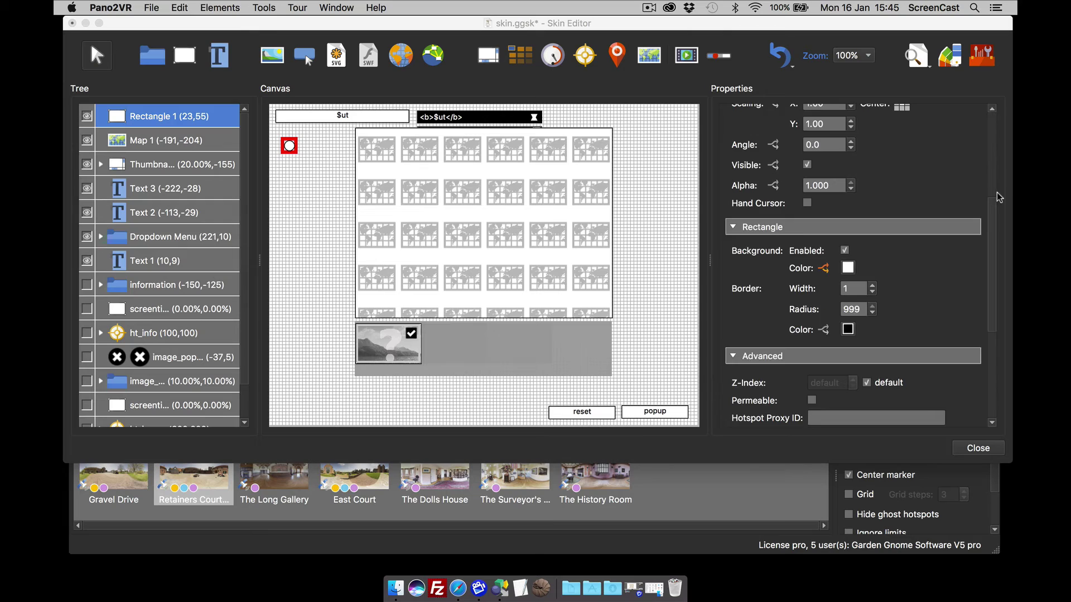
{"action": "scroll", "coordinate": [971, 204], "scroll_direction": "up", "scroll_amount": 5}
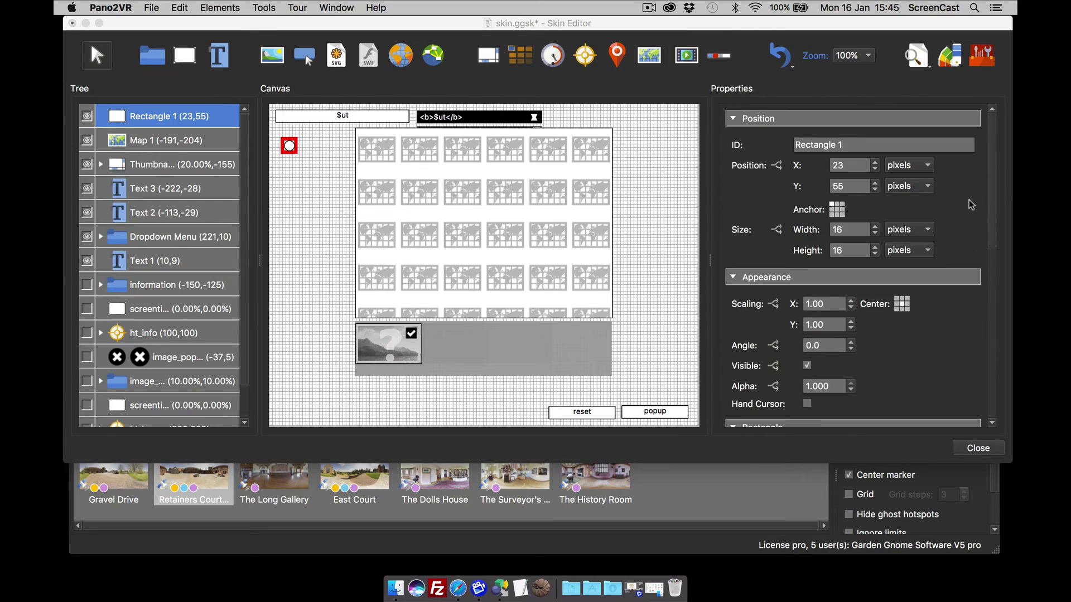
Centre Rectangle 1's anchor point, save the skin, and reopen the Skin Editor
{"action": "left_click", "coordinate": [839, 214]}
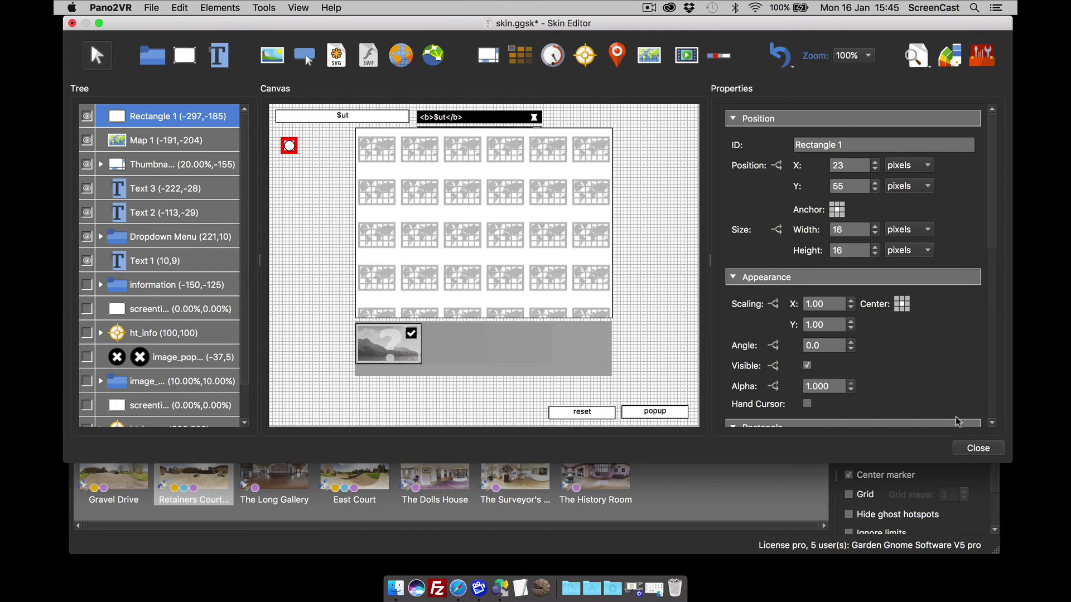
{"action": "left_click", "coordinate": [975, 448]}
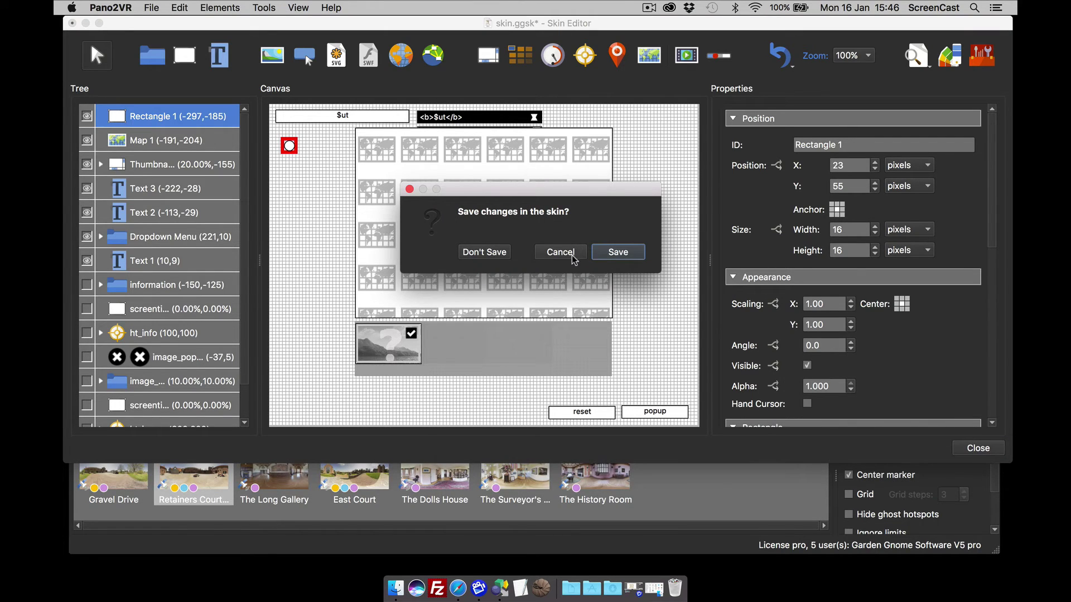
{"action": "left_click", "coordinate": [609, 255]}
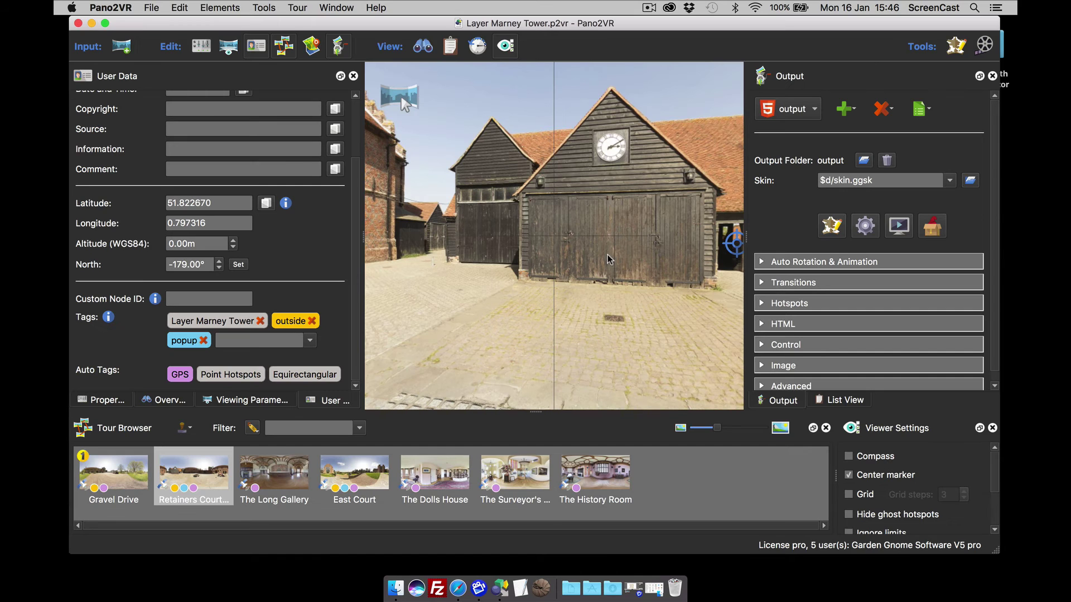
{"action": "left_click", "coordinate": [830, 227]}
Set Map 1's Clone as Marker to Rectangle 1 and close the Skin Editor
{"action": "left_click", "coordinate": [177, 140]}
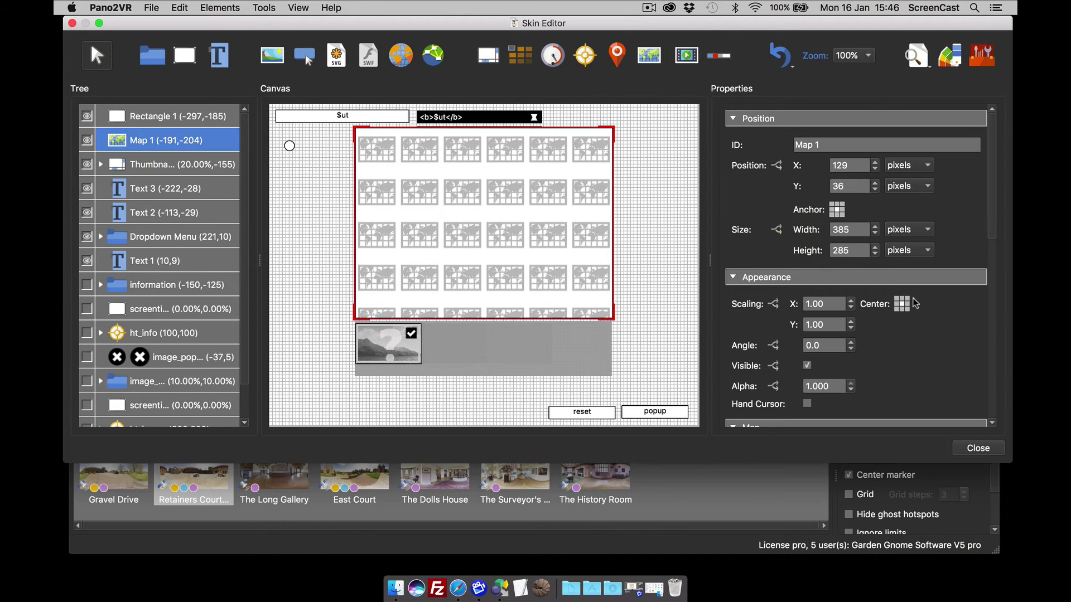
{"action": "left_click_drag", "start_coordinate": [991, 215], "coordinate": [1006, 353]}
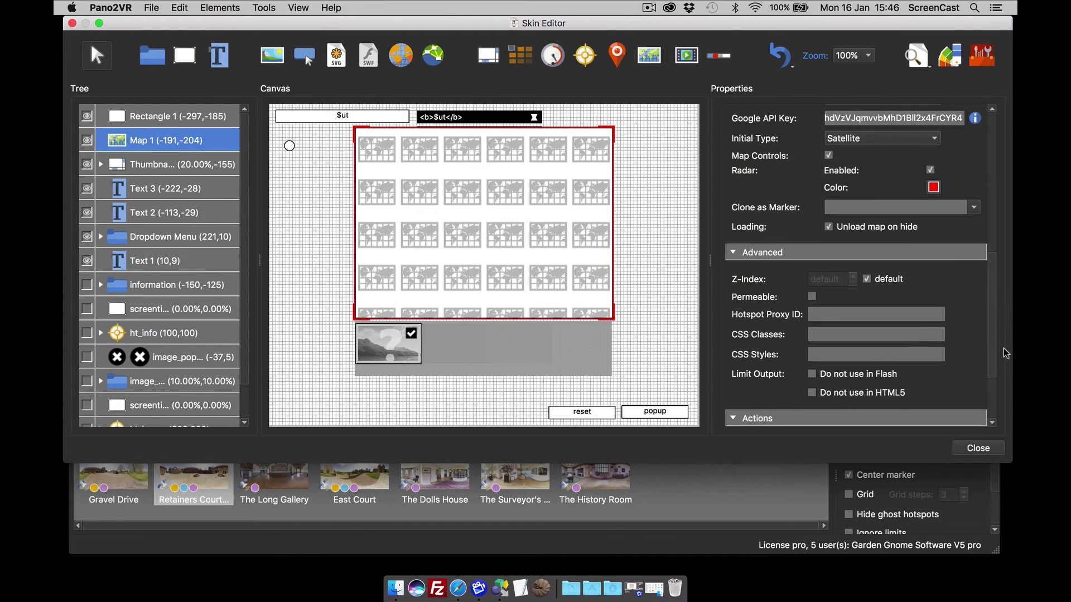
{"action": "left_click", "coordinate": [974, 209]}
{"action": "scroll", "coordinate": [929, 255], "scroll_direction": "down", "scroll_amount": 3}
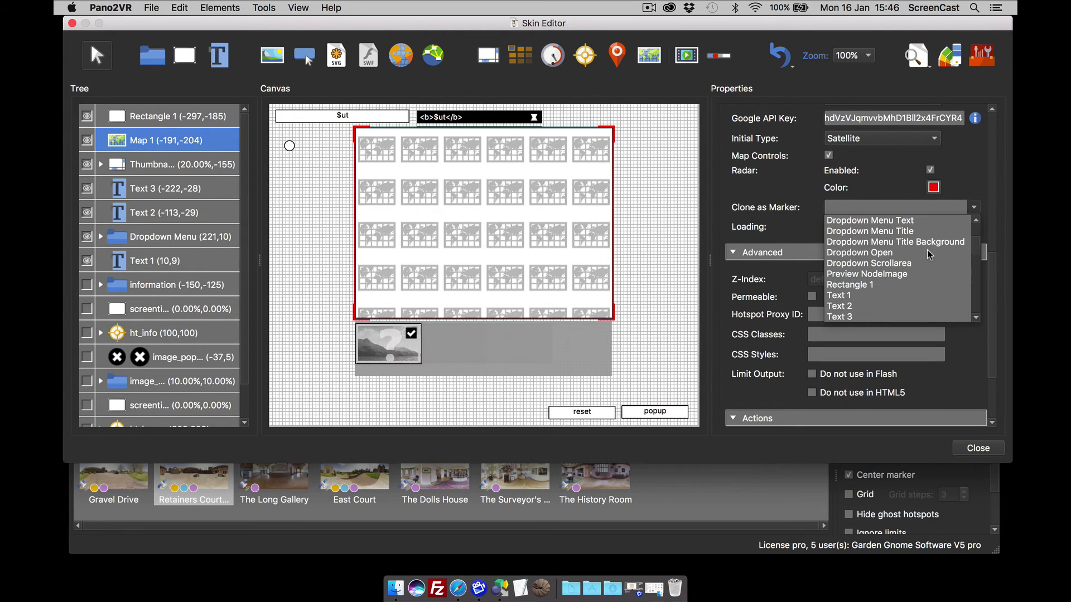
{"action": "left_click", "coordinate": [906, 284]}
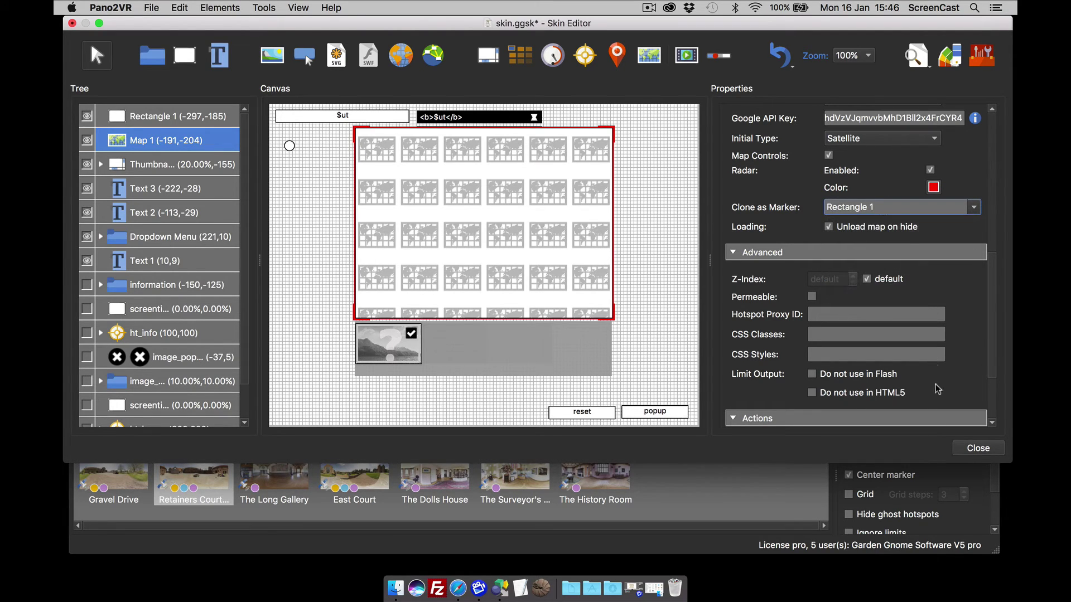
{"action": "left_click", "coordinate": [978, 447]}
Save the skin and regenerate the tour output, overwriting pano.xml
{"action": "left_click", "coordinate": [639, 255]}
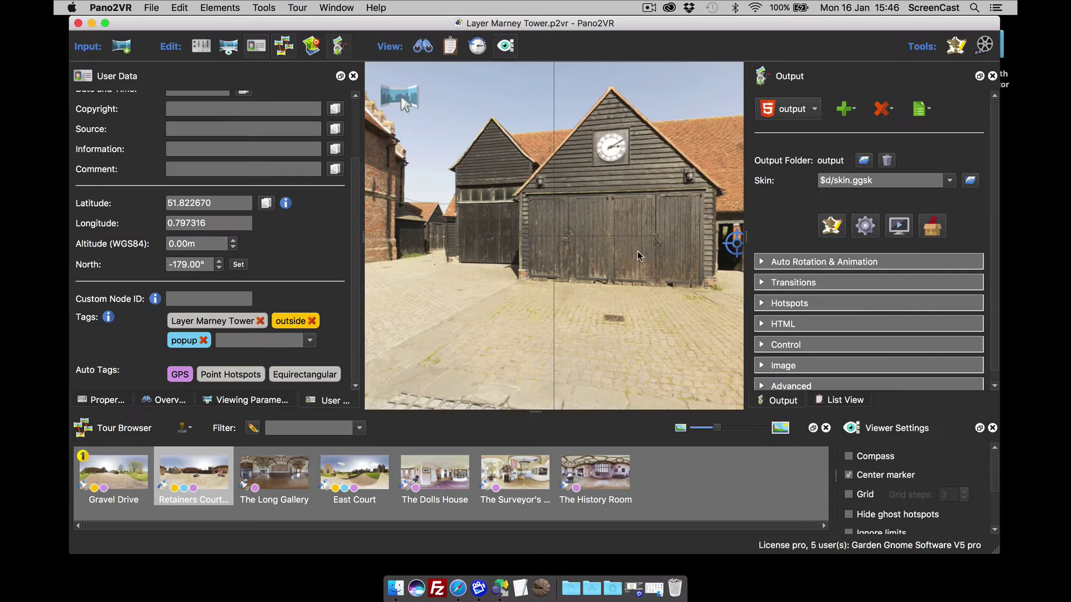
{"action": "left_click", "coordinate": [863, 232]}
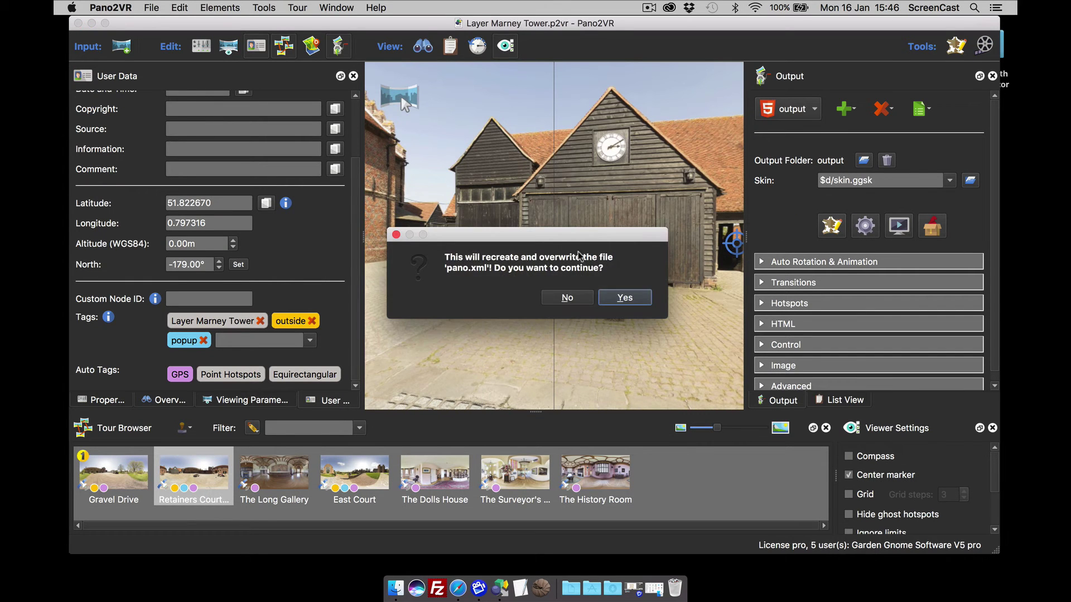
{"action": "left_click", "coordinate": [612, 298]}
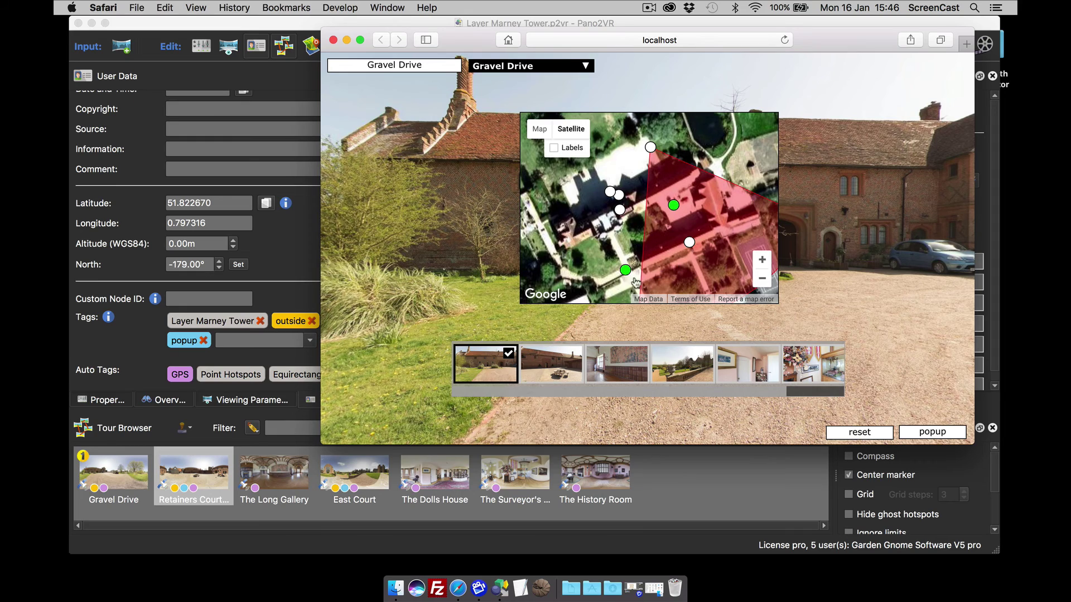
Rotate the panorama in the Safari preview to check the map's round markers
{"action": "left_click_drag", "start_coordinate": [601, 314], "coordinate": [655, 232]}
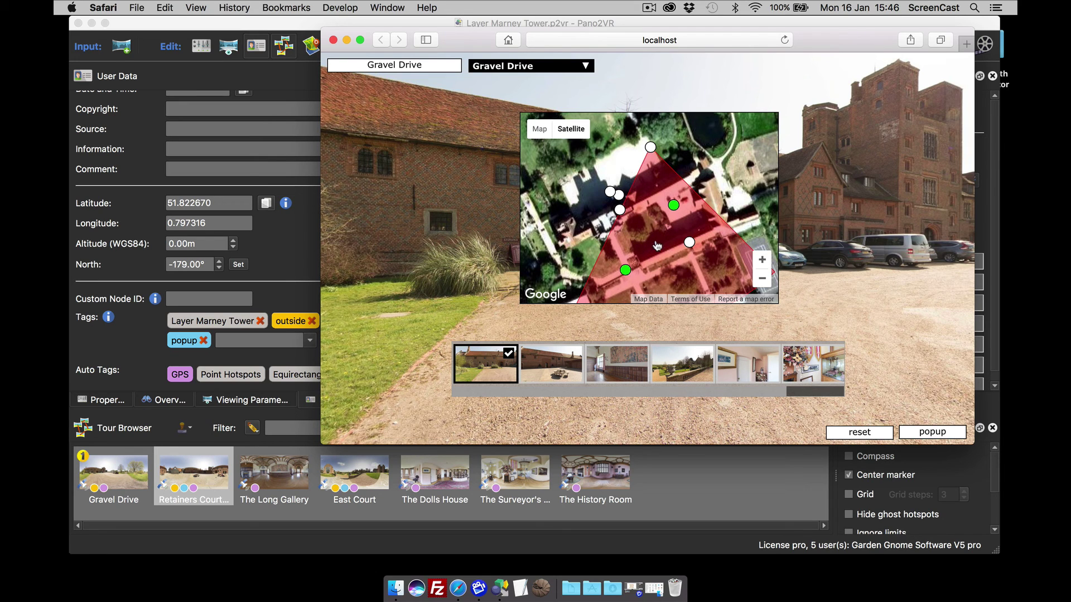
Give Rectangle 1 a Mouse Click action that opens the next panorama via its hotspot URL
{"action": "left_click", "coordinate": [333, 40]}
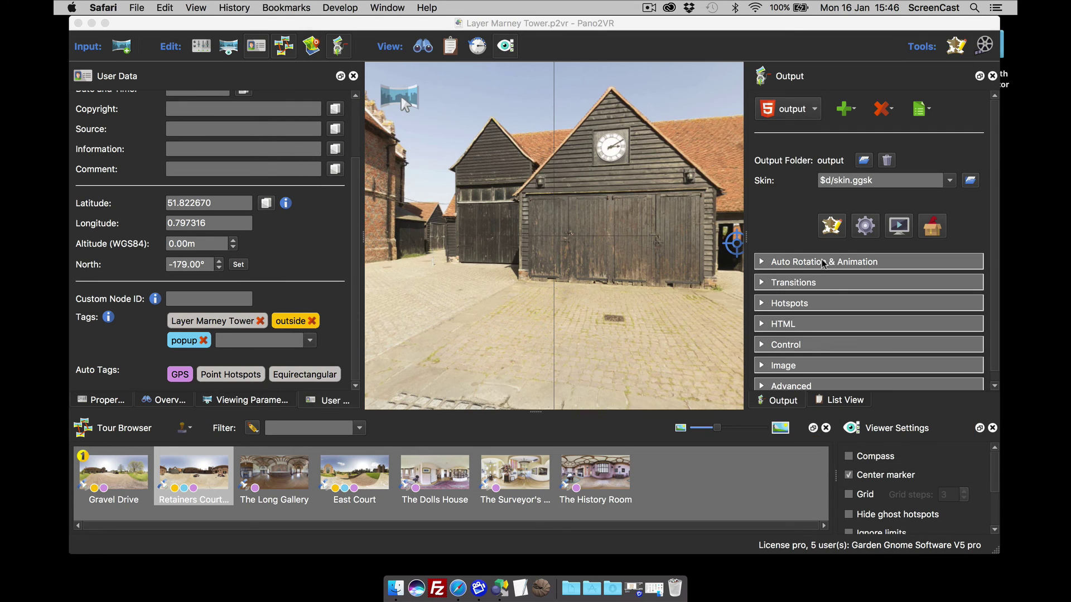
{"action": "left_click", "coordinate": [400, 96]}
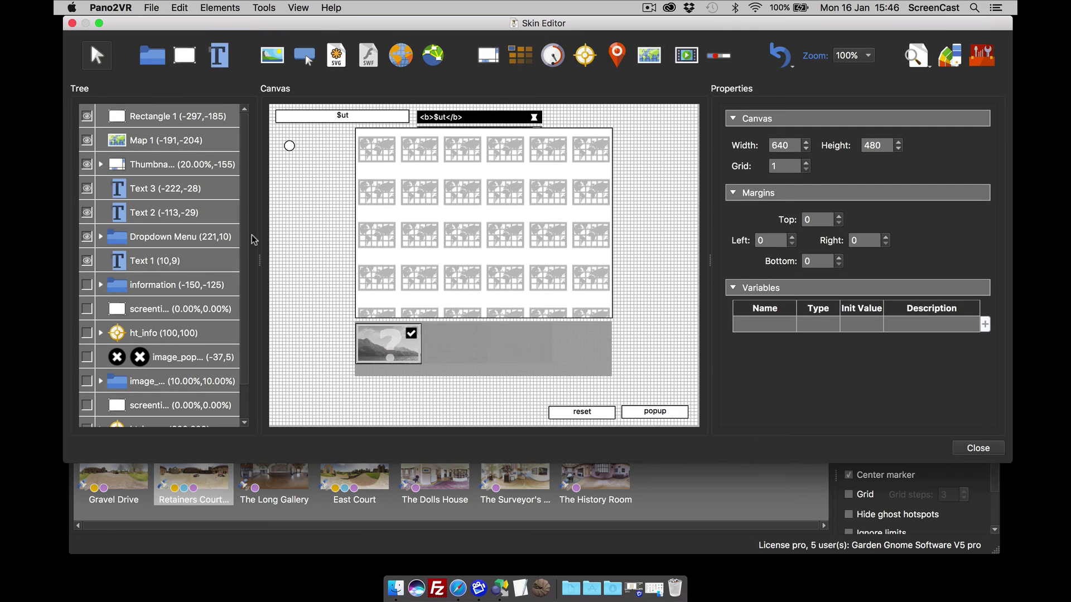
{"action": "left_click", "coordinate": [289, 145]}
{"action": "scroll", "coordinate": [907, 413], "scroll_direction": "down", "scroll_amount": 10}
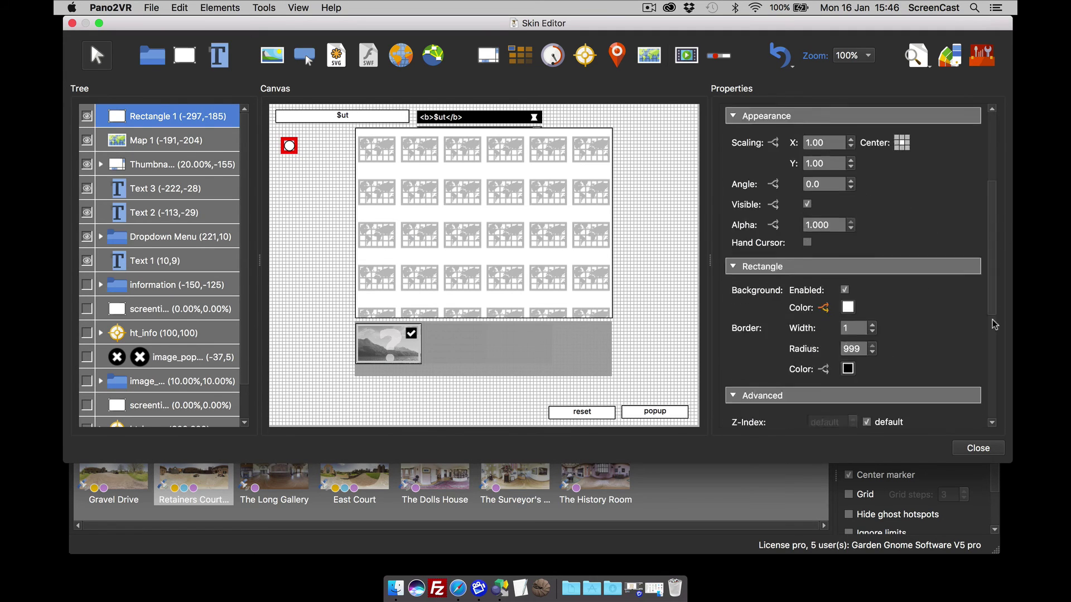
{"action": "double_click", "coordinate": [761, 355]}
{"action": "left_click", "coordinate": [541, 221]}
{"action": "left_click", "coordinate": [544, 234]}
{"action": "left_click", "coordinate": [542, 247]}
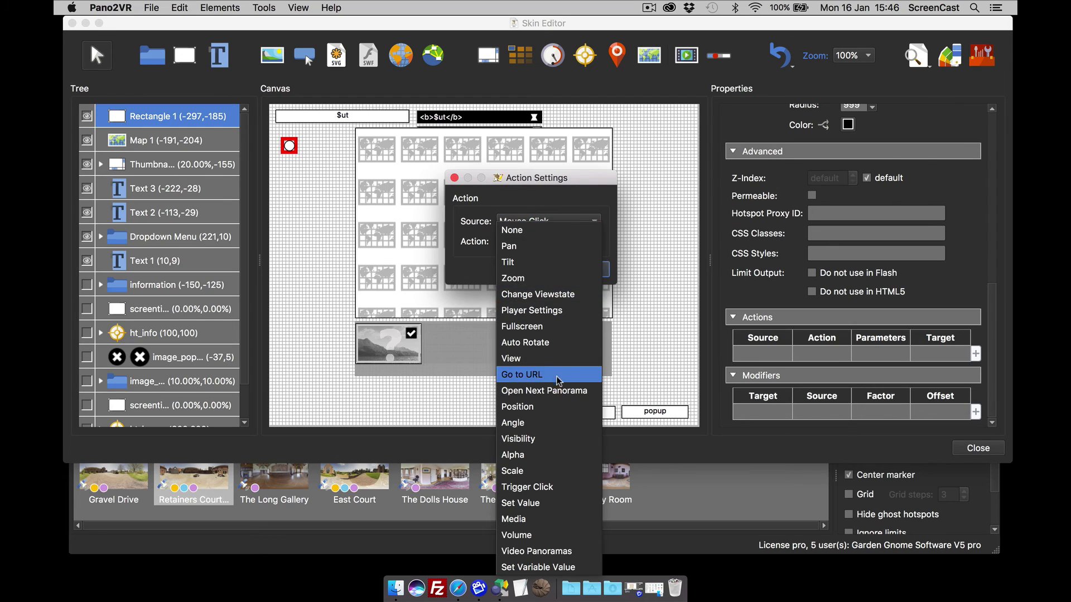
{"action": "left_click", "coordinate": [565, 389]}
{"action": "left_click", "coordinate": [598, 270]}
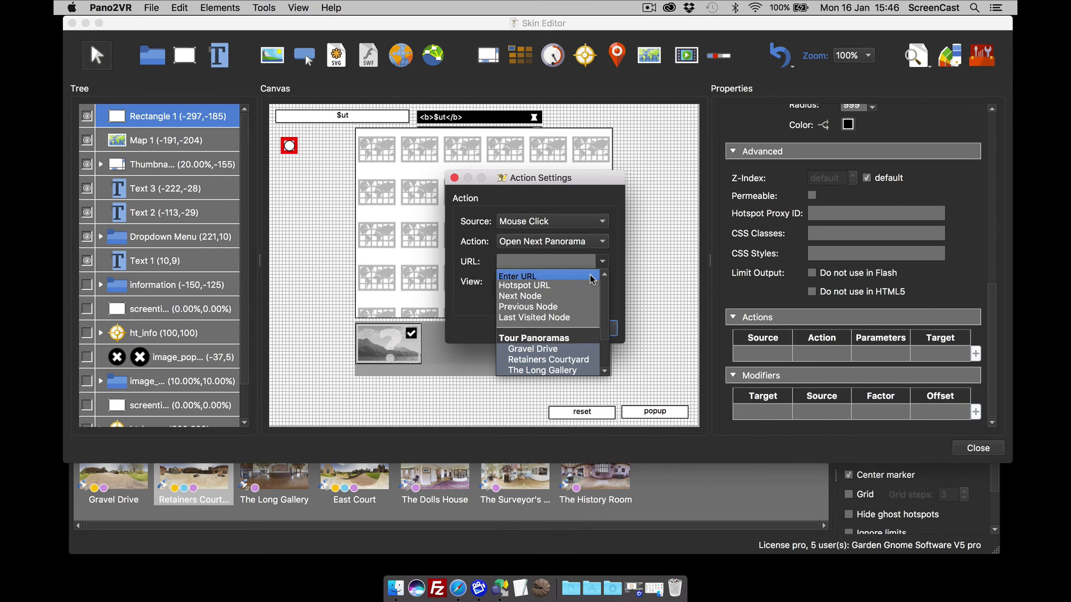
{"action": "left_click", "coordinate": [592, 278]}
{"action": "left_click", "coordinate": [591, 329]}
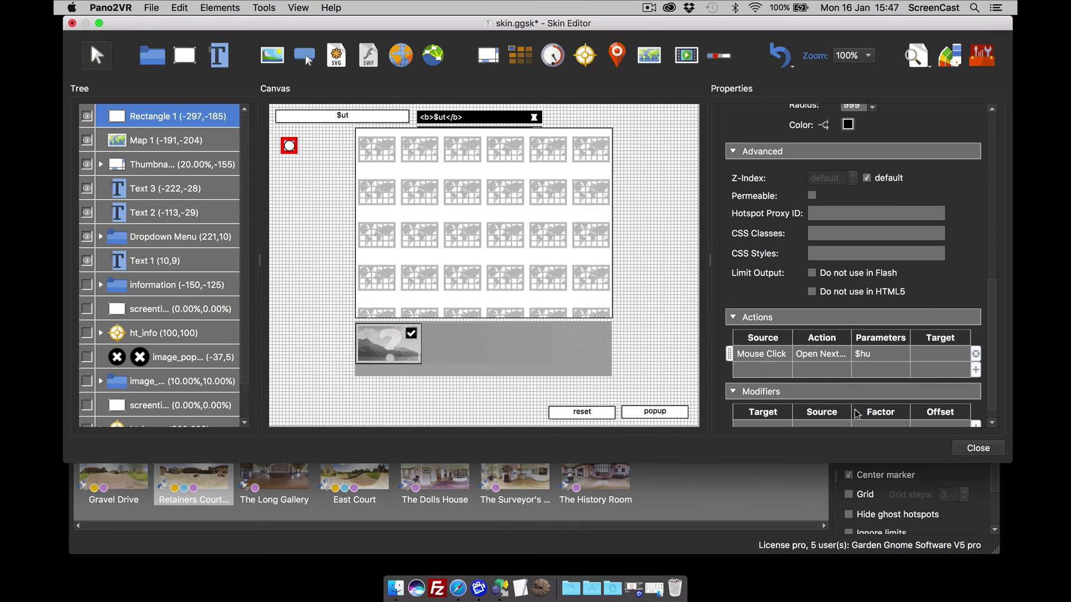
Save the skin, regenerate the output, and jump to East Court from the preview map
{"action": "left_click", "coordinate": [978, 448]}
{"action": "key", "text": "Return"}
{"action": "left_click", "coordinate": [839, 232]}
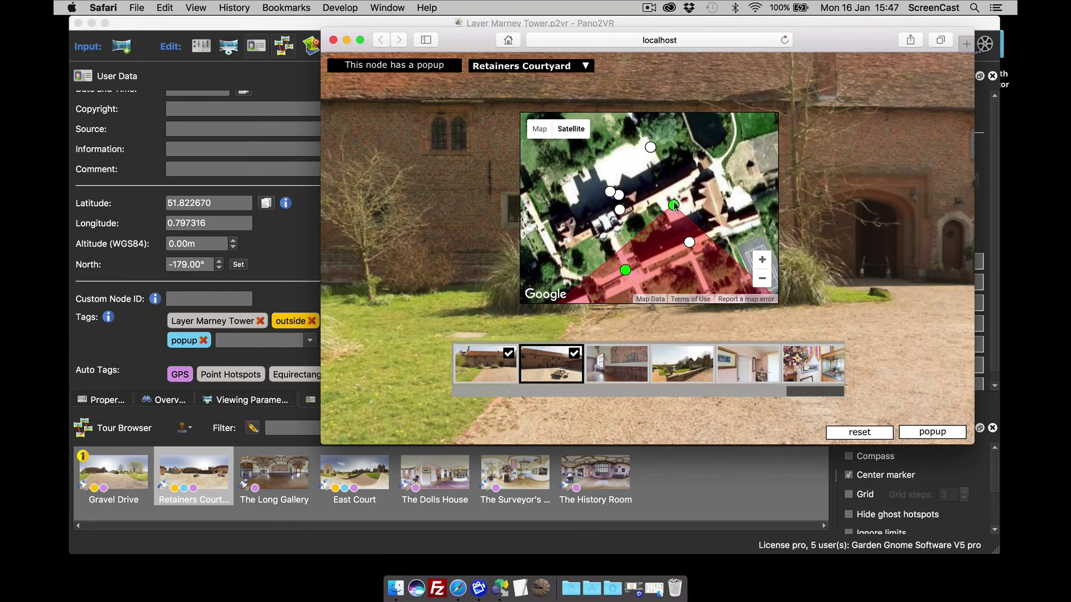
{"action": "left_click", "coordinate": [626, 270]}
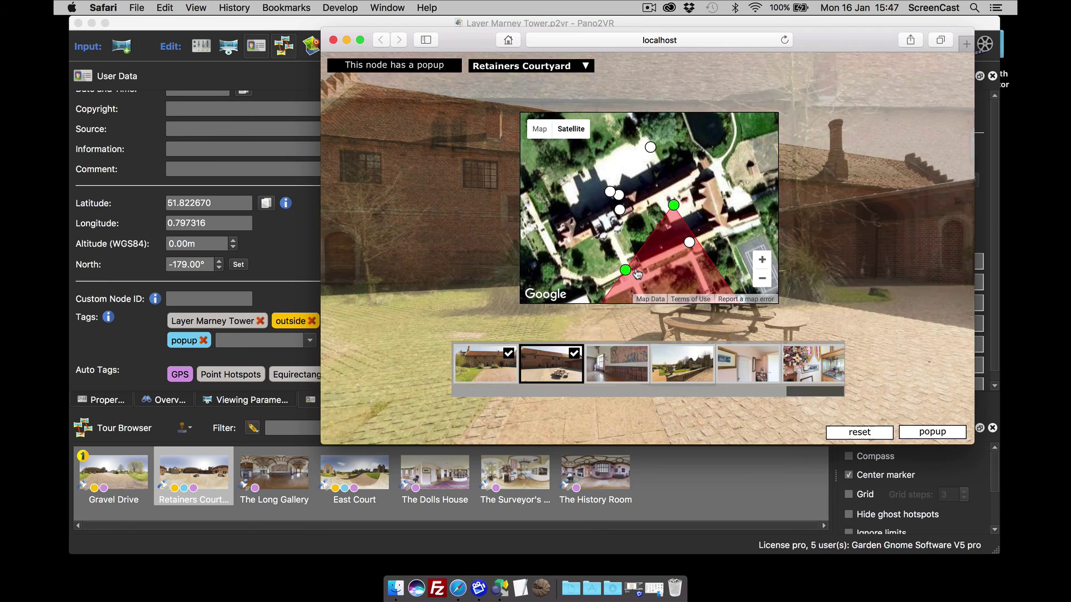